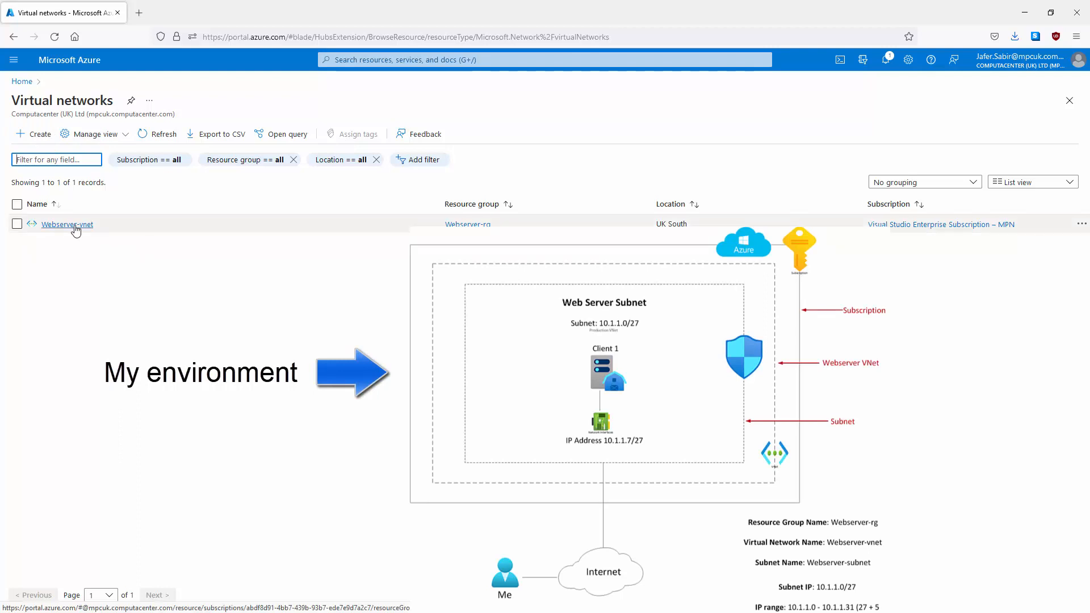
Step: Open Webserver-vnet and check its 10.1.0.0/20 address space
left_click(74, 226)
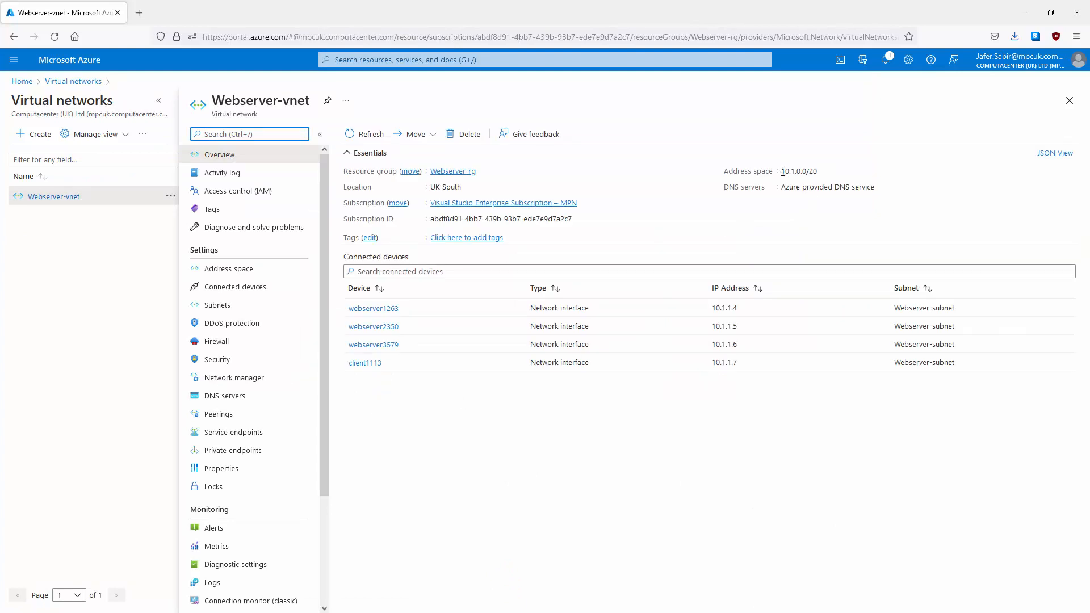
left_click_drag(781, 171, 802, 170)
left_click(814, 170)
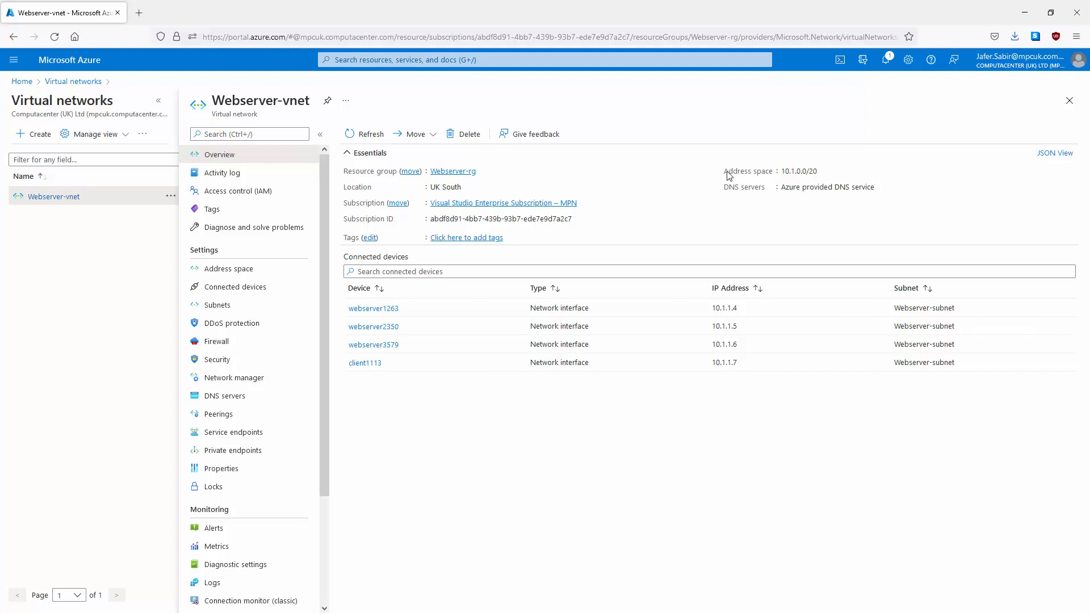
Step: List Webserver-vnet's subnets, note Webserver-subnet 10.1.1.0/27, and open the GatewaySubnet settings
left_click(213, 308)
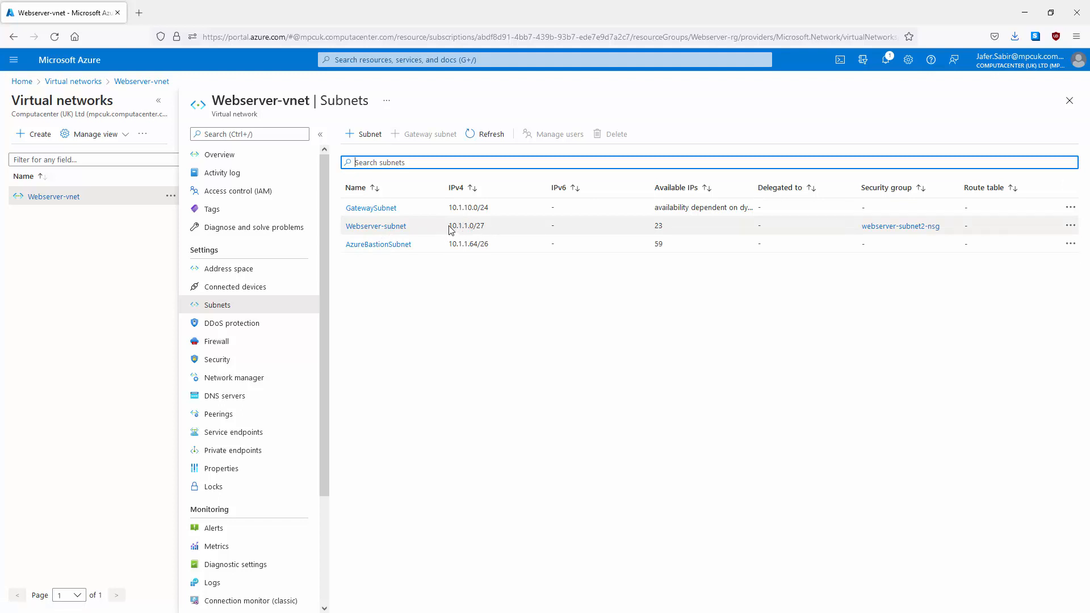
left_click_drag(449, 227, 481, 226)
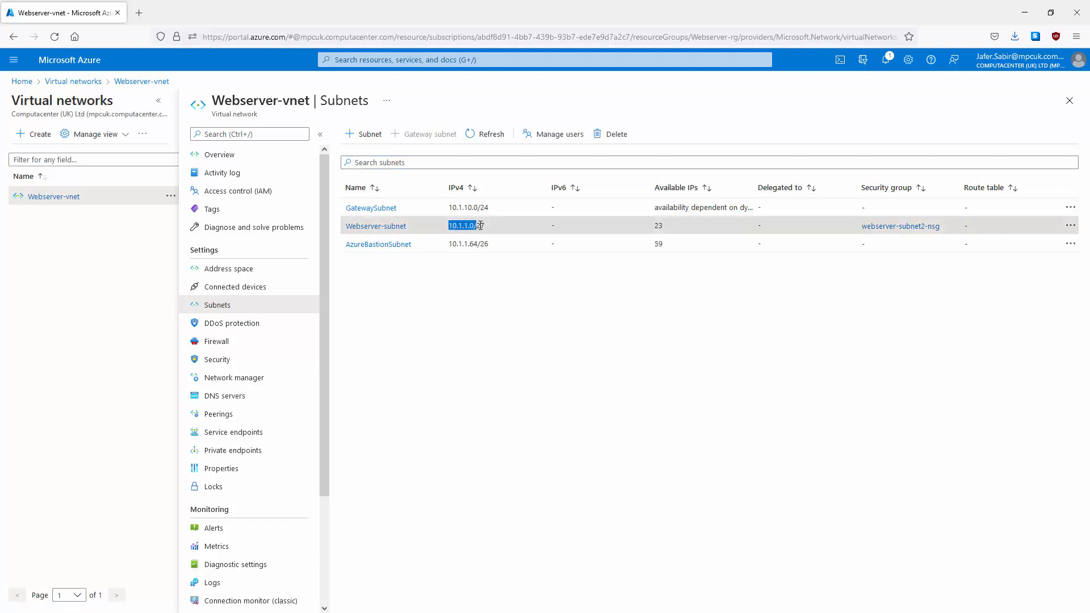
left_click(416, 281)
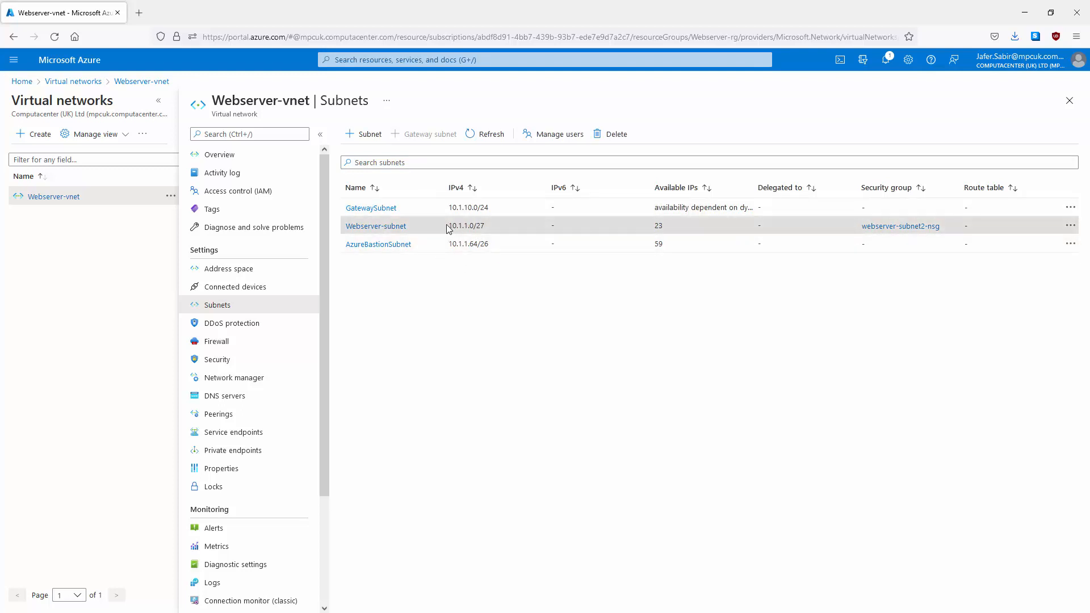
left_click(368, 209)
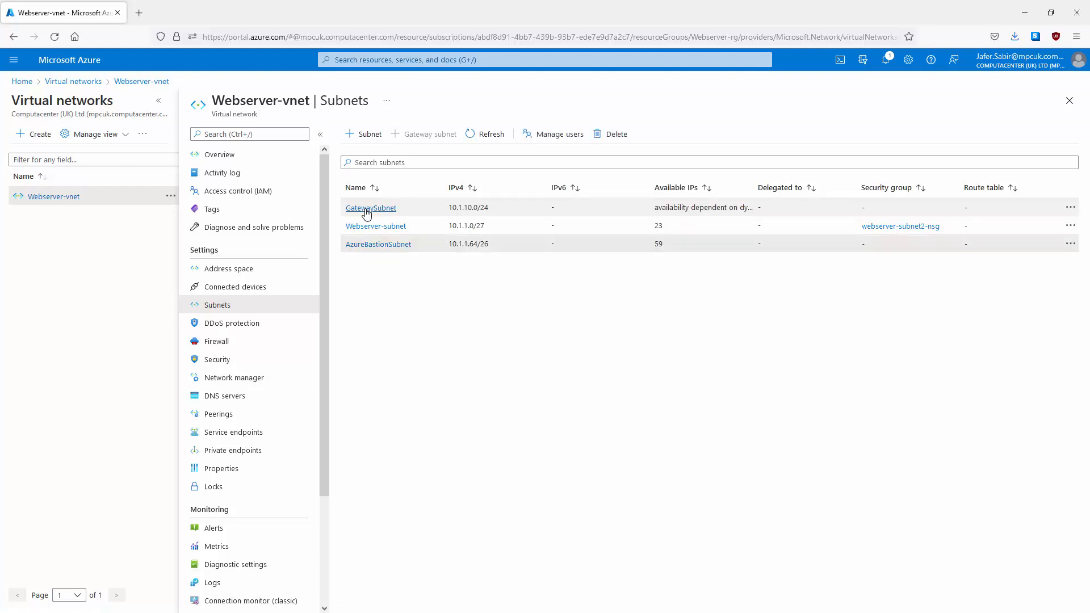
left_click(377, 215)
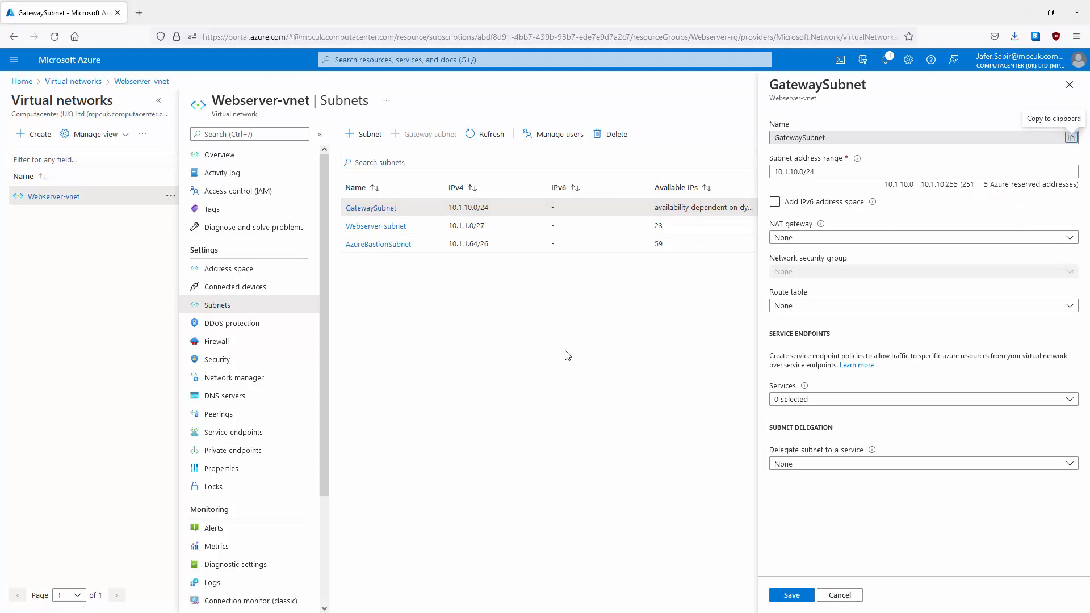
left_click(773, 139)
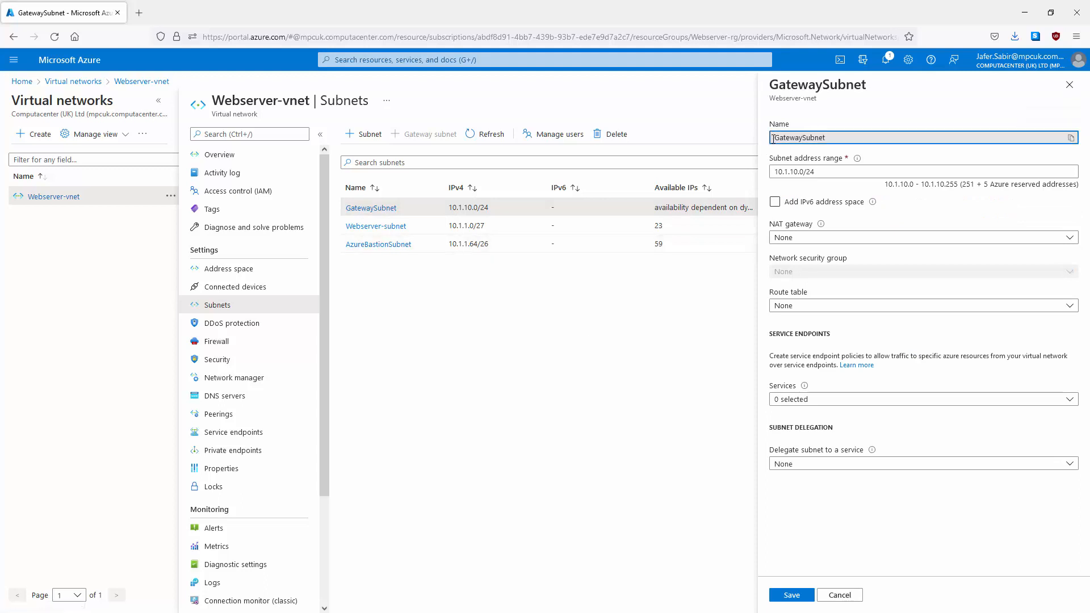
left_click_drag(773, 139, 826, 139)
left_click(817, 174)
left_click(847, 600)
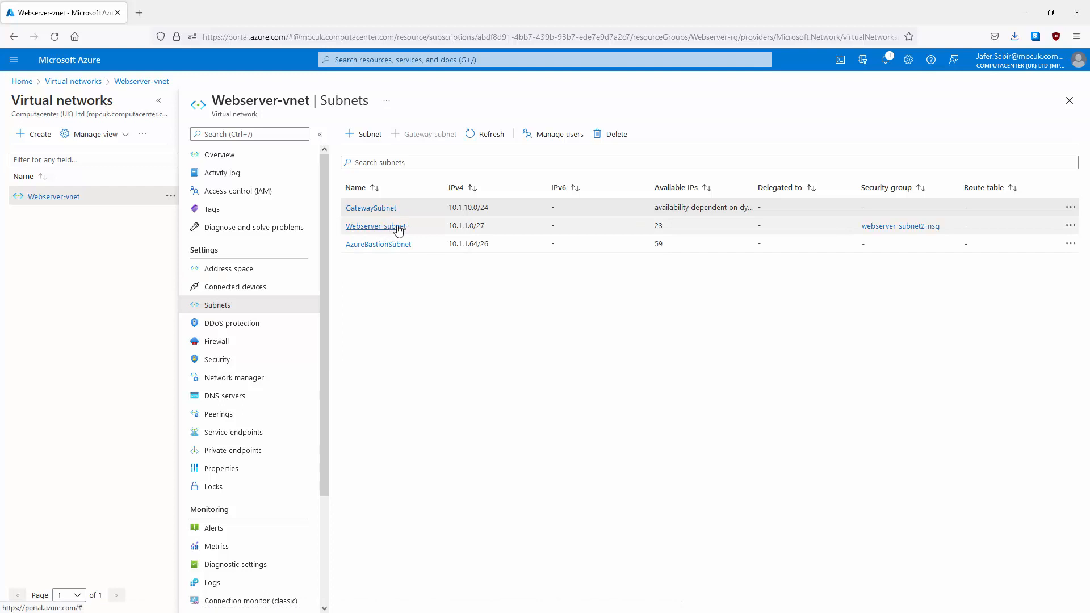
left_click(375, 228)
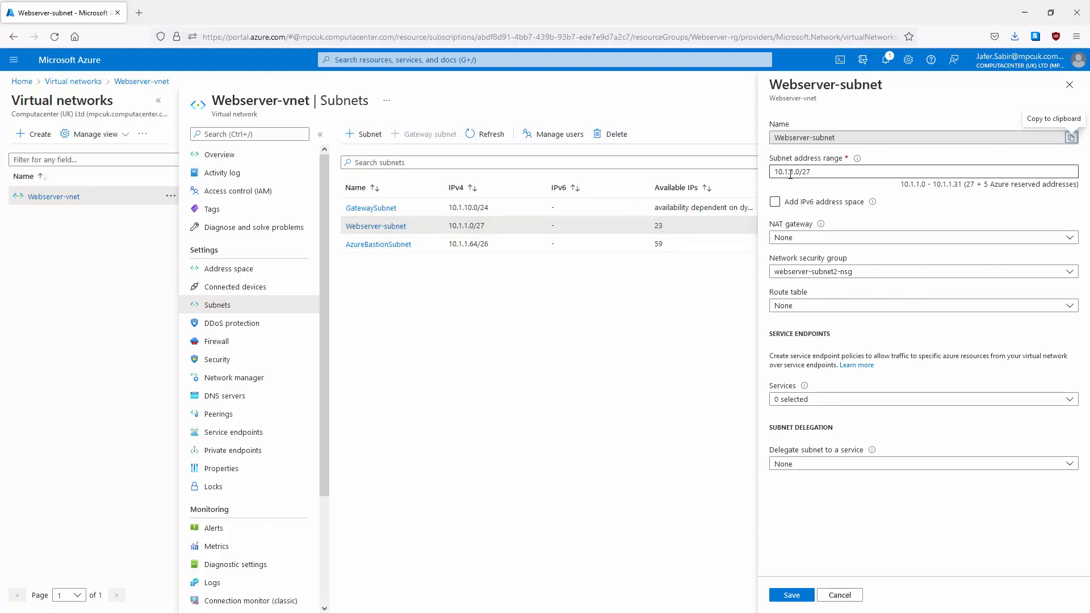
left_click(847, 593)
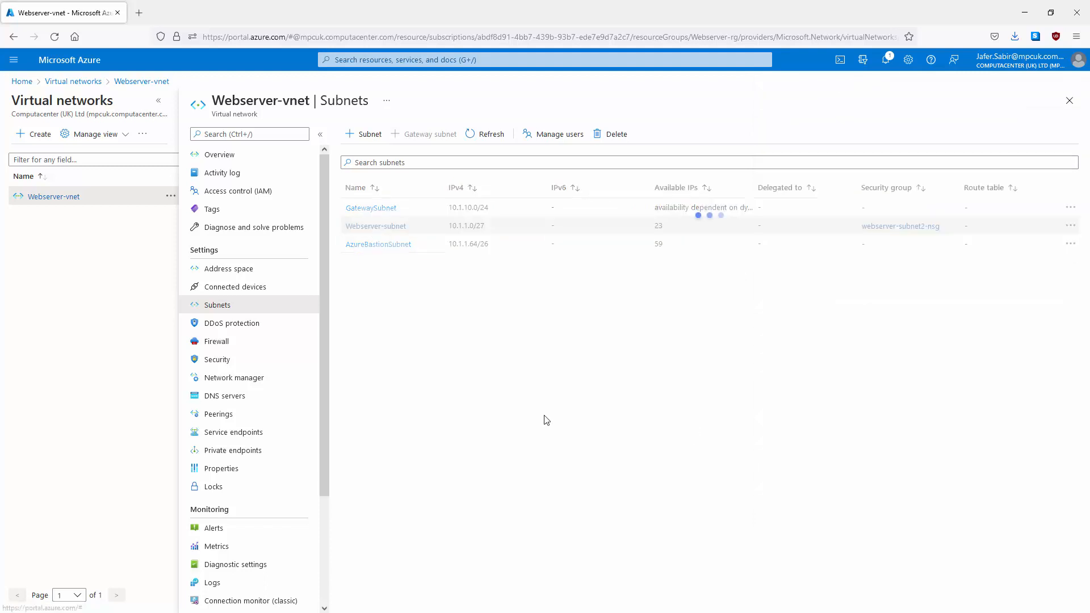
Step: Check Webserver-vnet's connected devices, then go from the portal home to Virtual machines
left_click(235, 287)
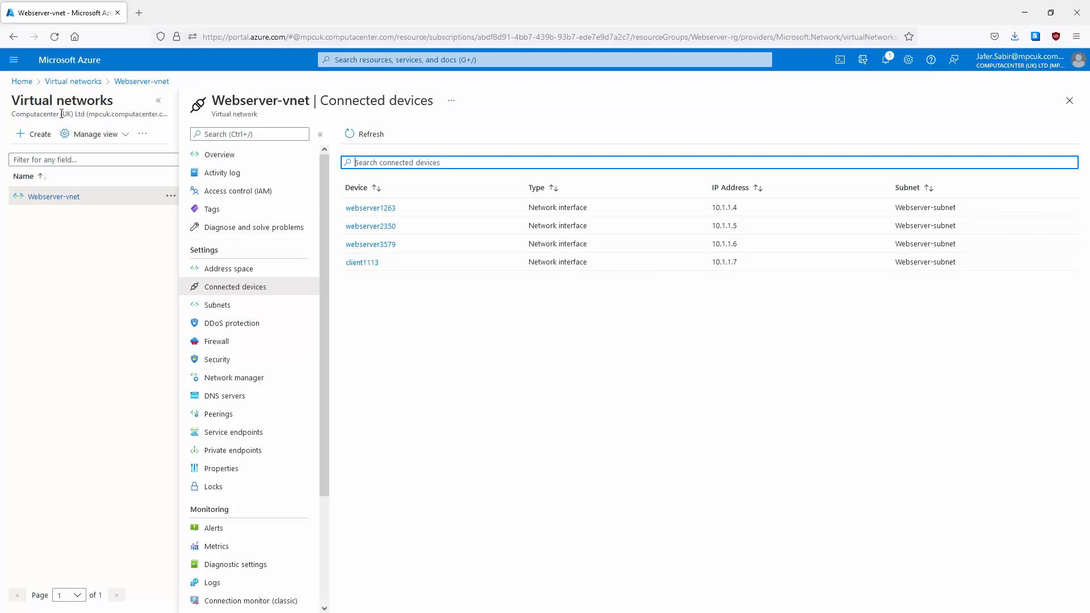
left_click(50, 61)
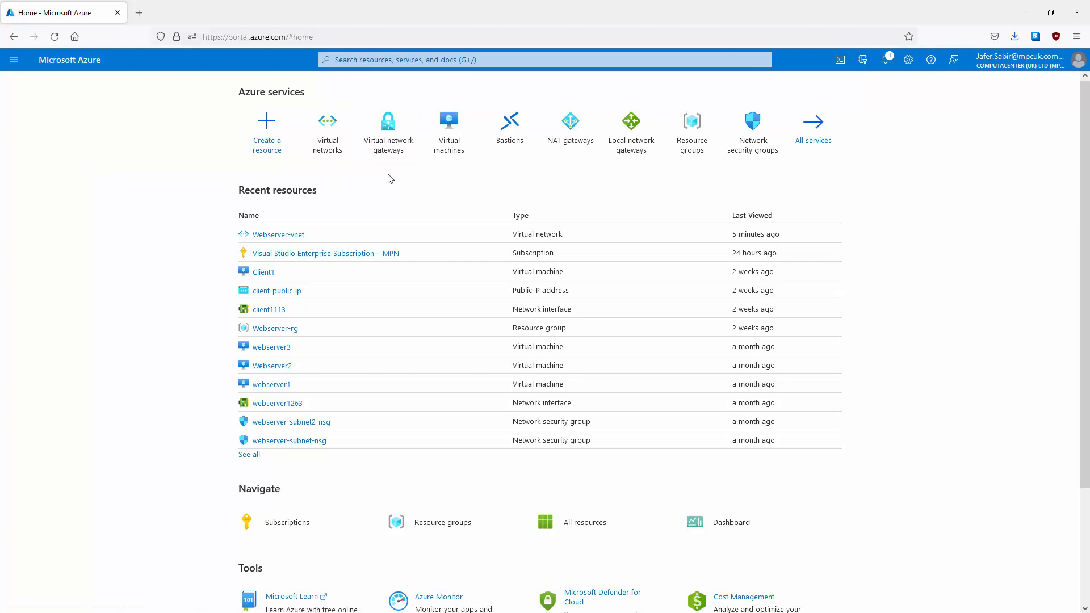
left_click(452, 126)
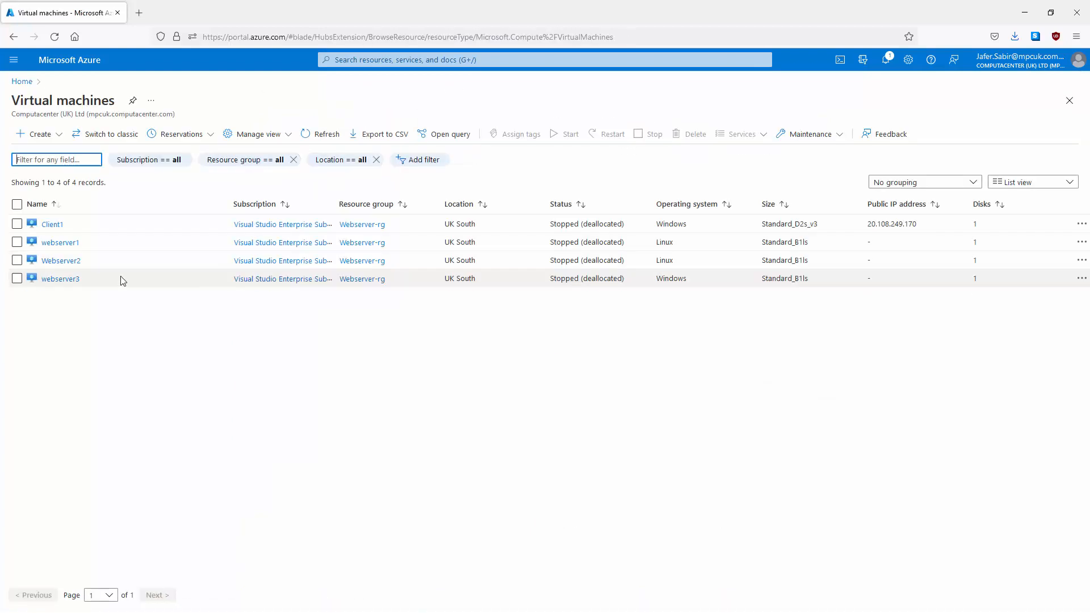
Step: Start Client1 and confirm public IP 20.108.249.170 and private IP 10.1.1.7 on interface client1113
left_click(53, 225)
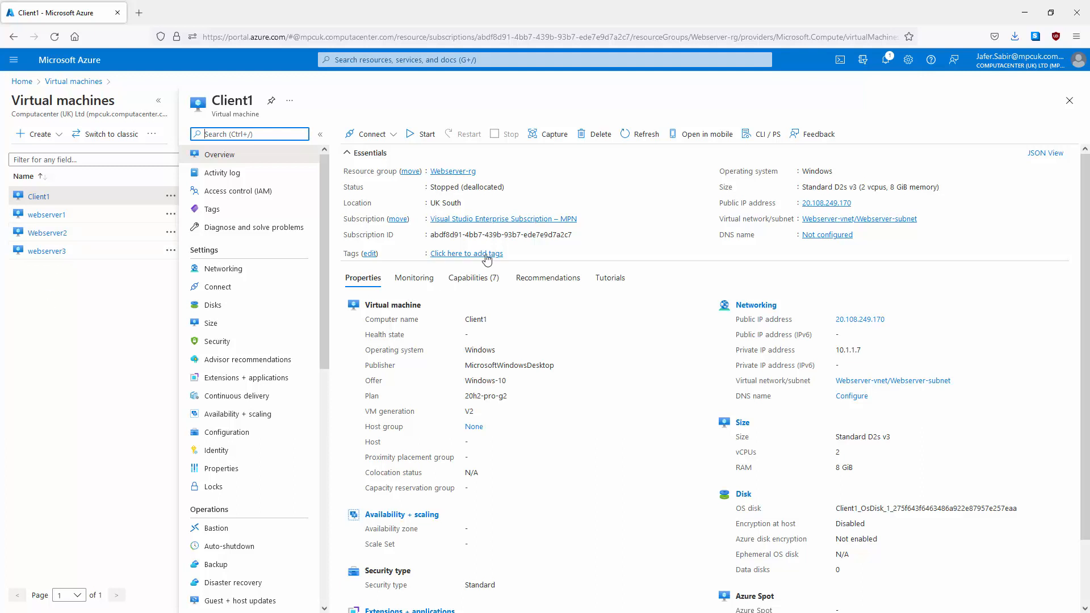
left_click(424, 137)
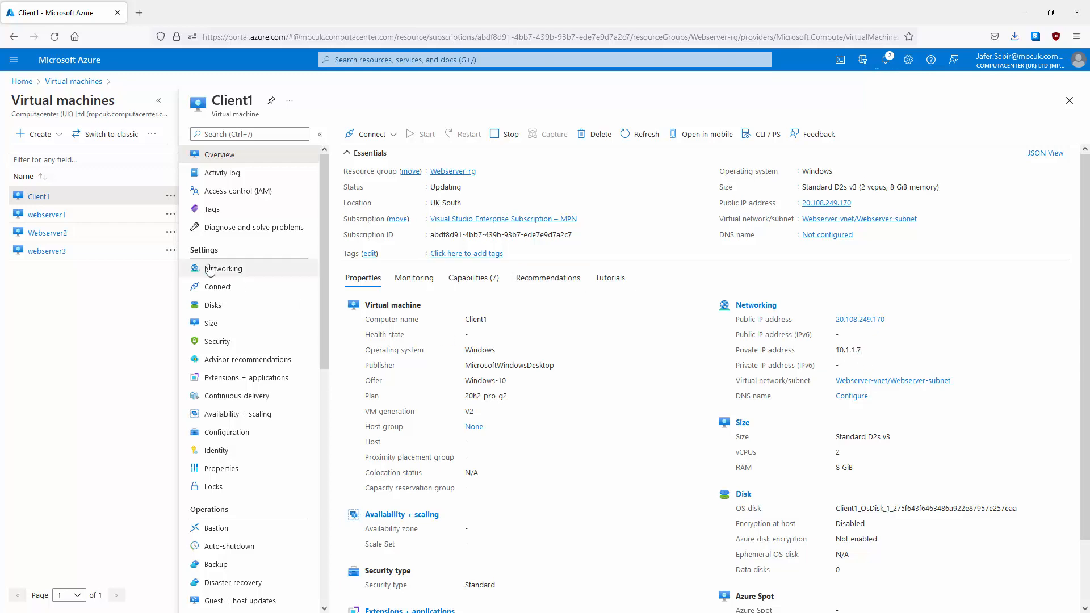
left_click(227, 269)
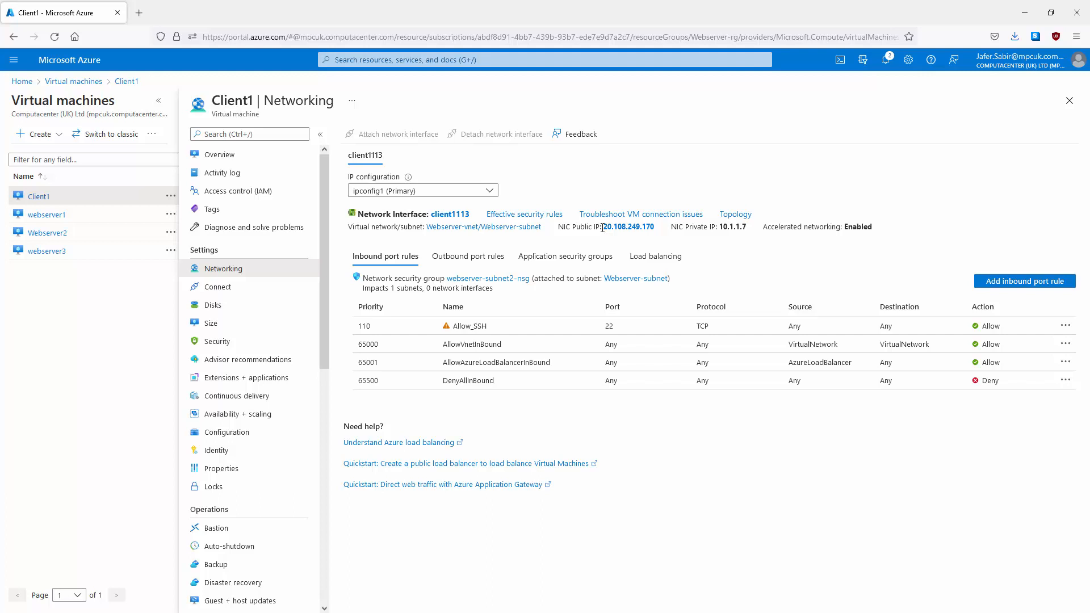
left_click_drag(603, 229, 658, 233)
left_click_drag(721, 230, 746, 228)
left_click(746, 229)
left_click(441, 216)
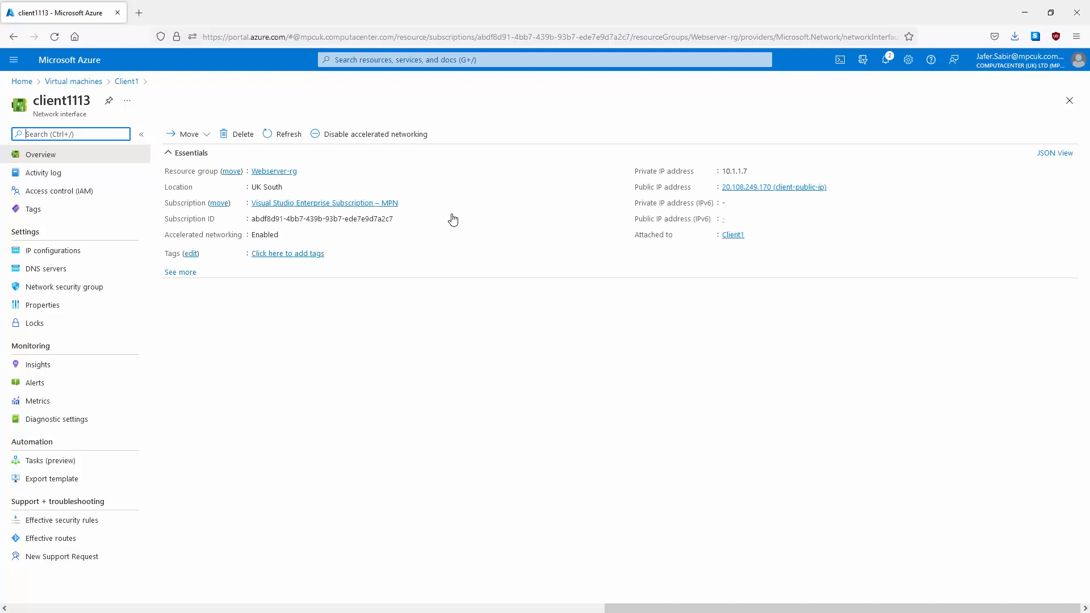
left_click(64, 67)
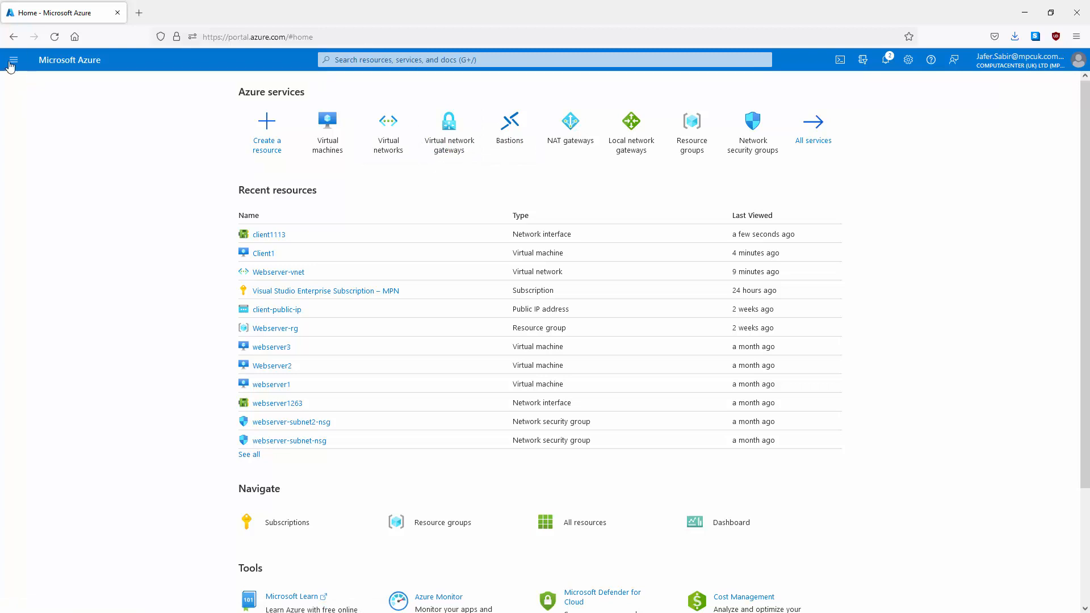
Step: Find Virtual network gateways under All services > Networking
left_click(12, 61)
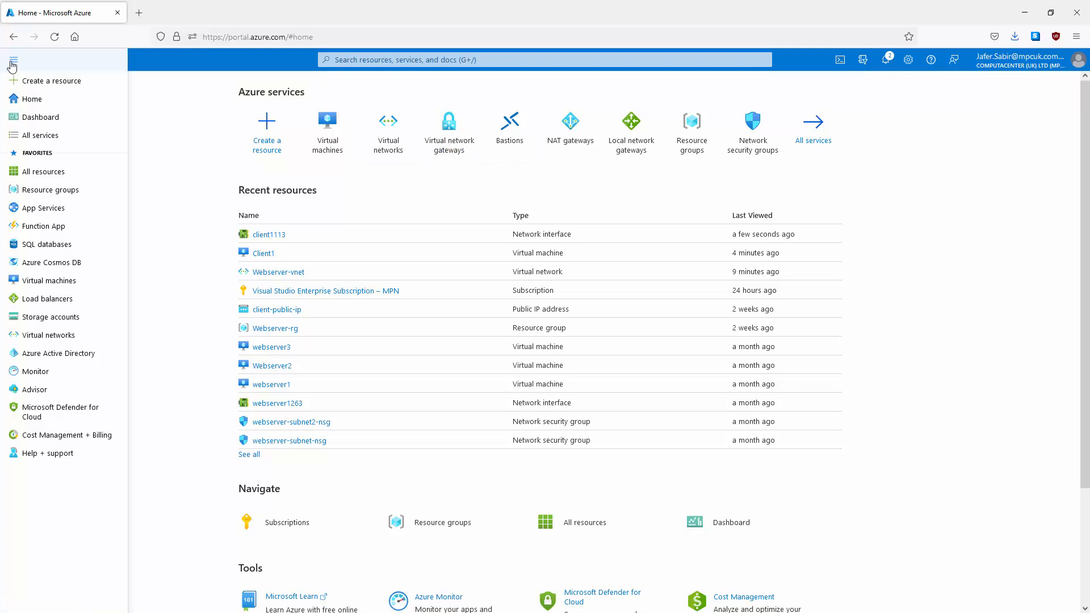
left_click(41, 136)
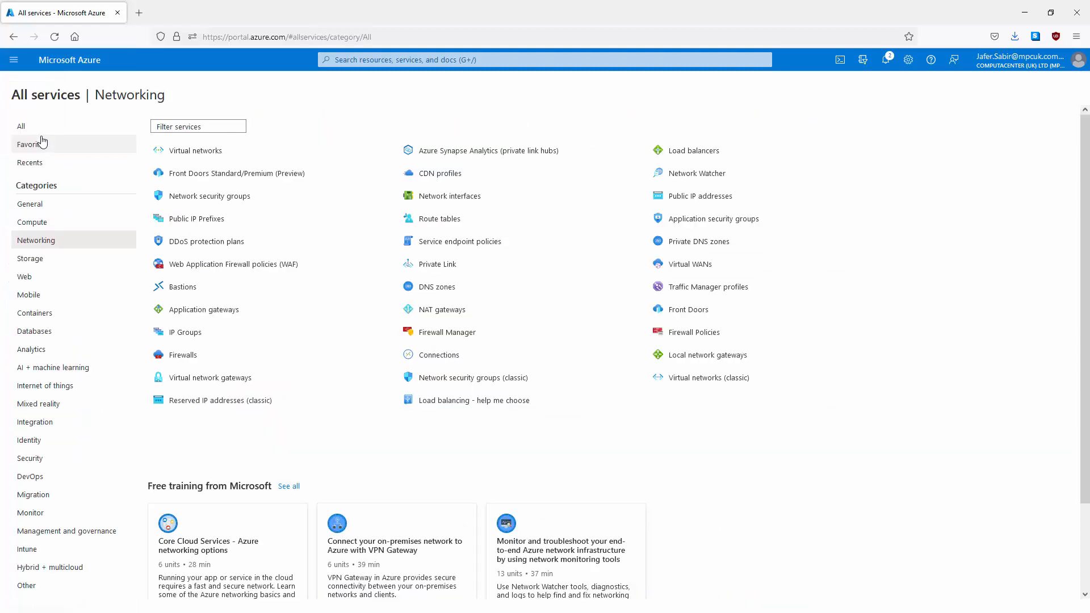
left_click(34, 241)
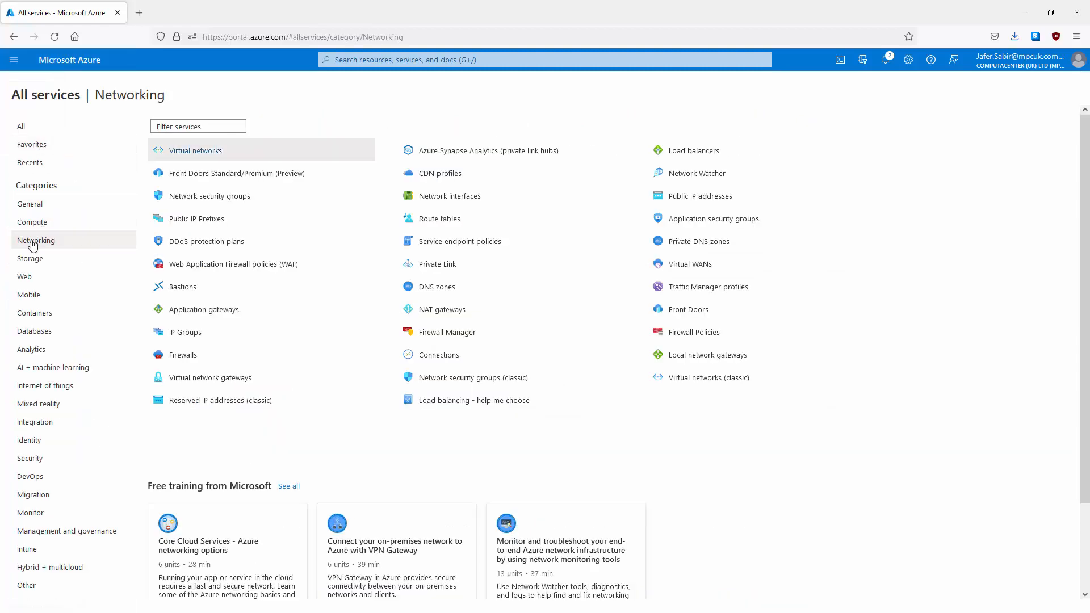
left_click(221, 379)
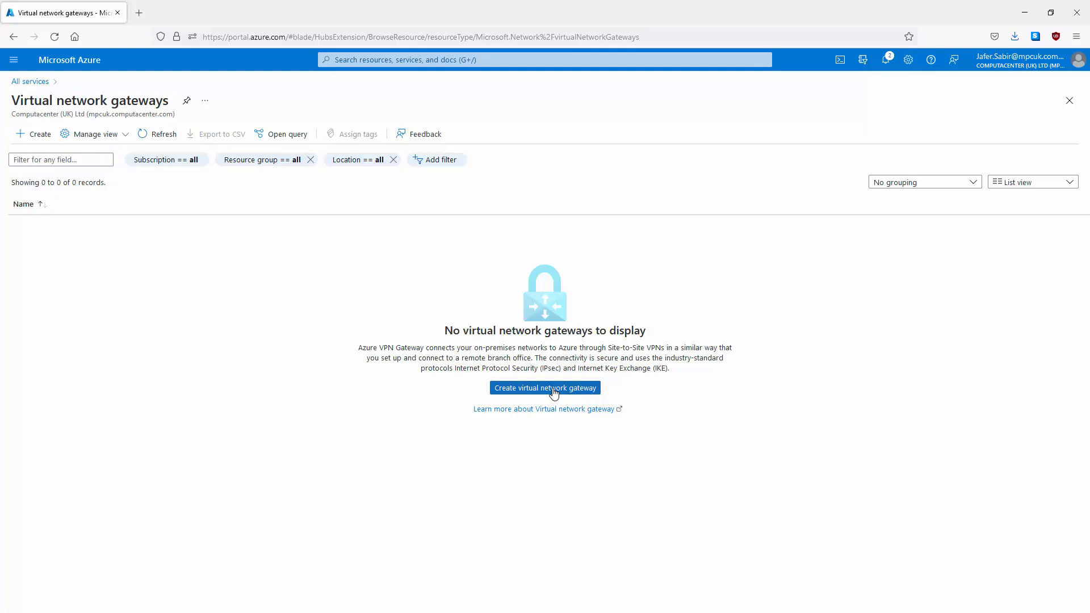
Step: Begin a new virtual network gateway, noting the virtual network list is still empty
left_click(553, 389)
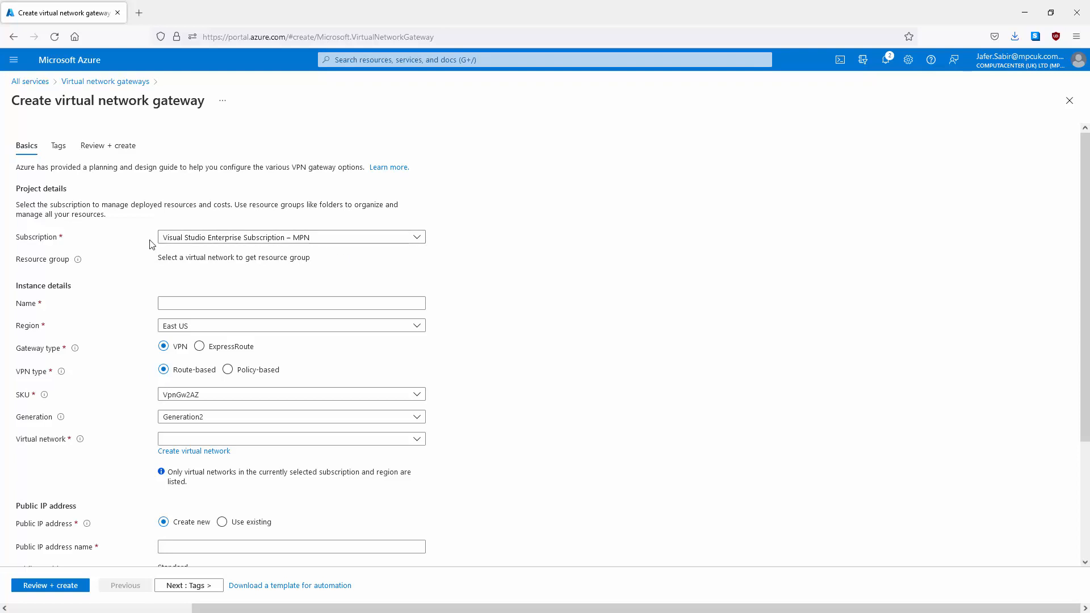
mouse_move(75, 267)
left_click_drag(158, 258, 352, 265)
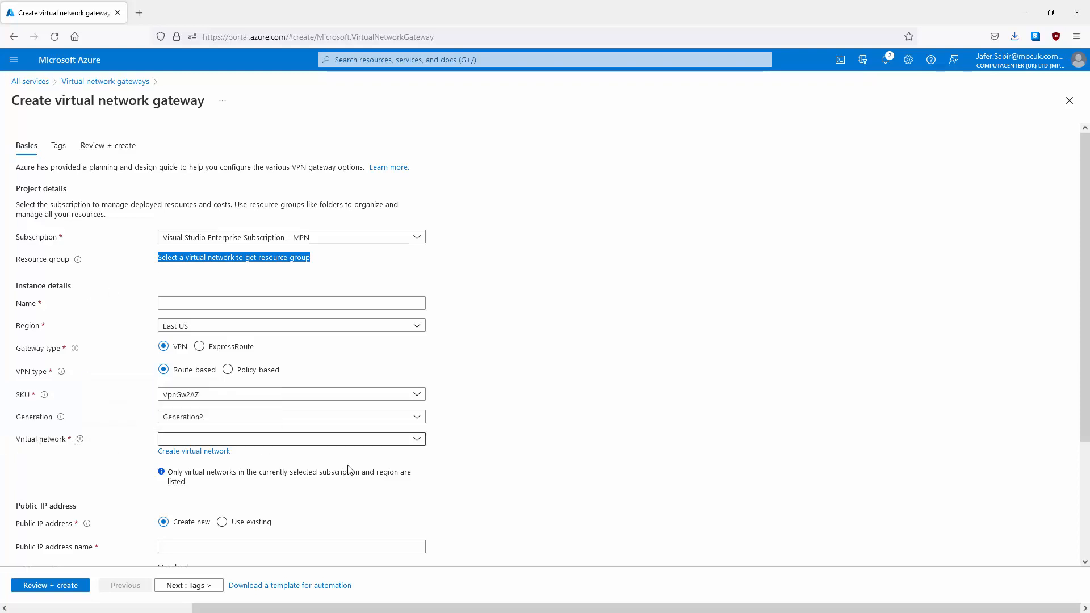
left_click(416, 442)
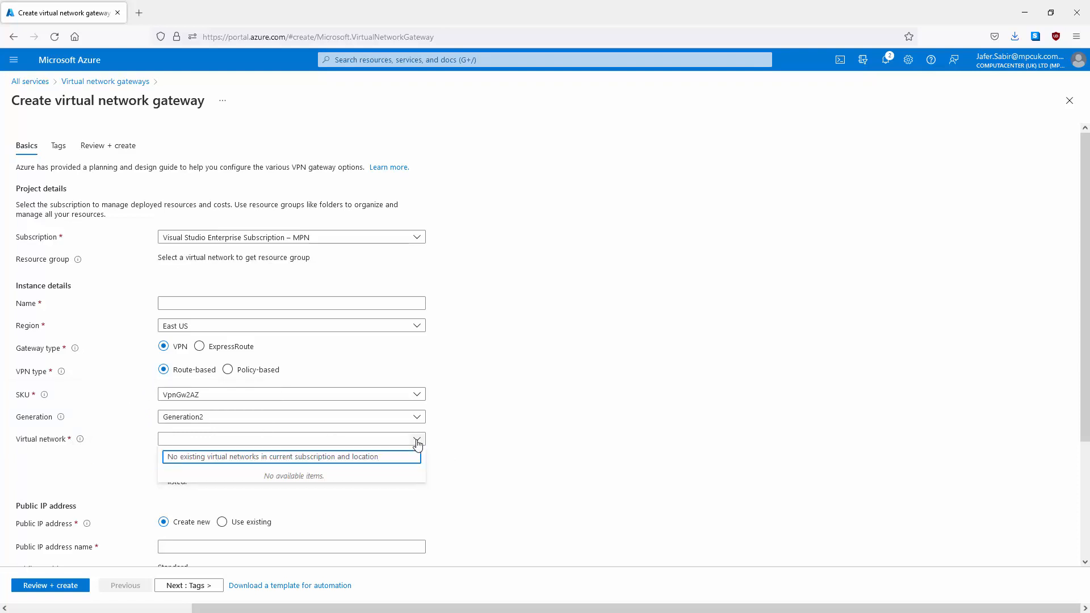
left_click(417, 444)
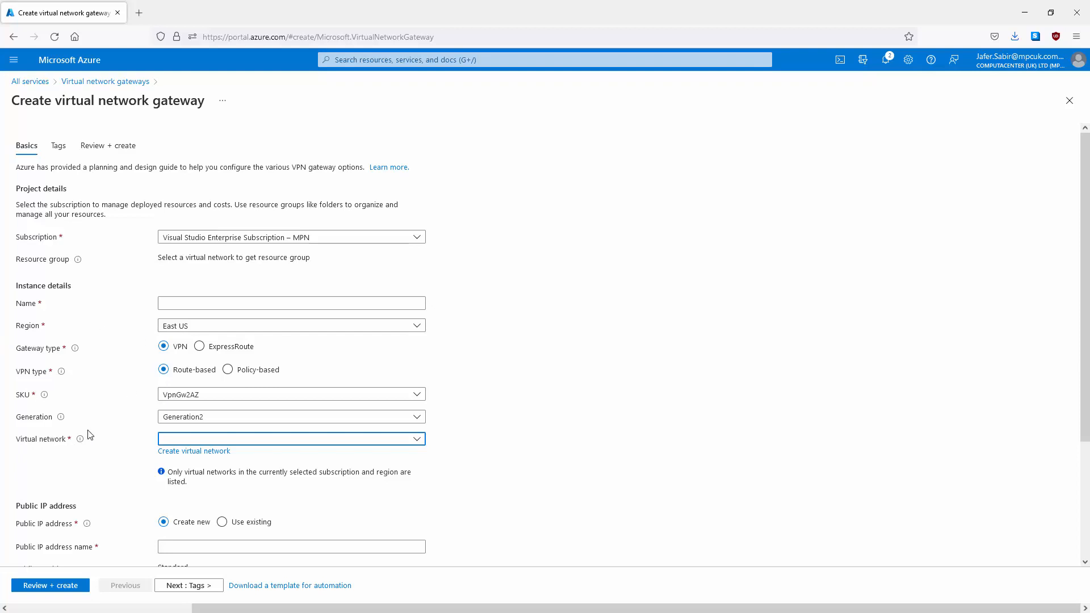
Step: Change the gateway region from UK West to UK South and select Webserver-vnet
left_click(422, 328)
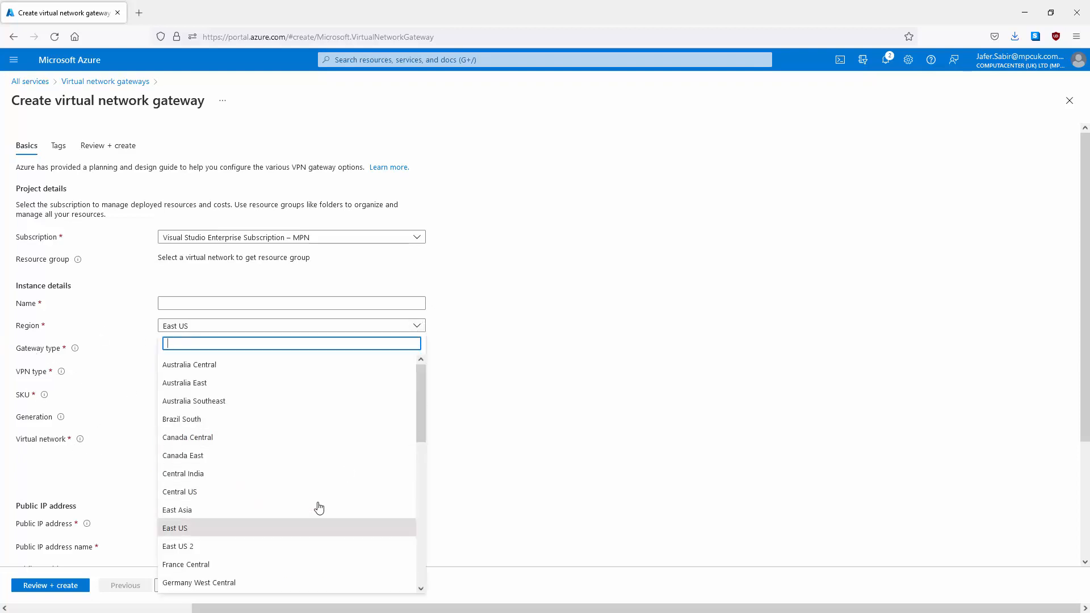
type("uk")
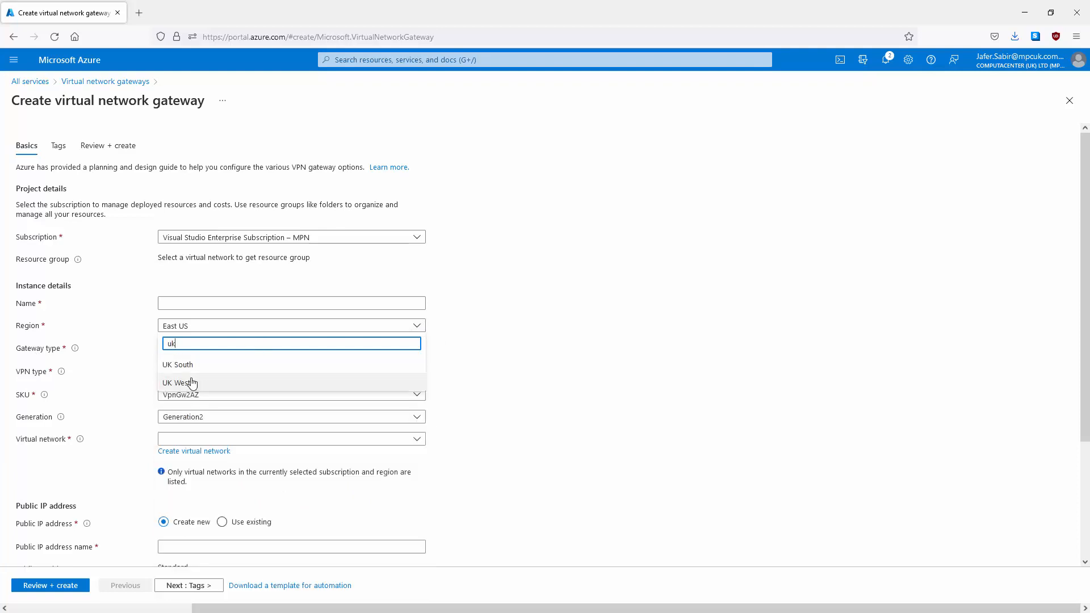
left_click(193, 382)
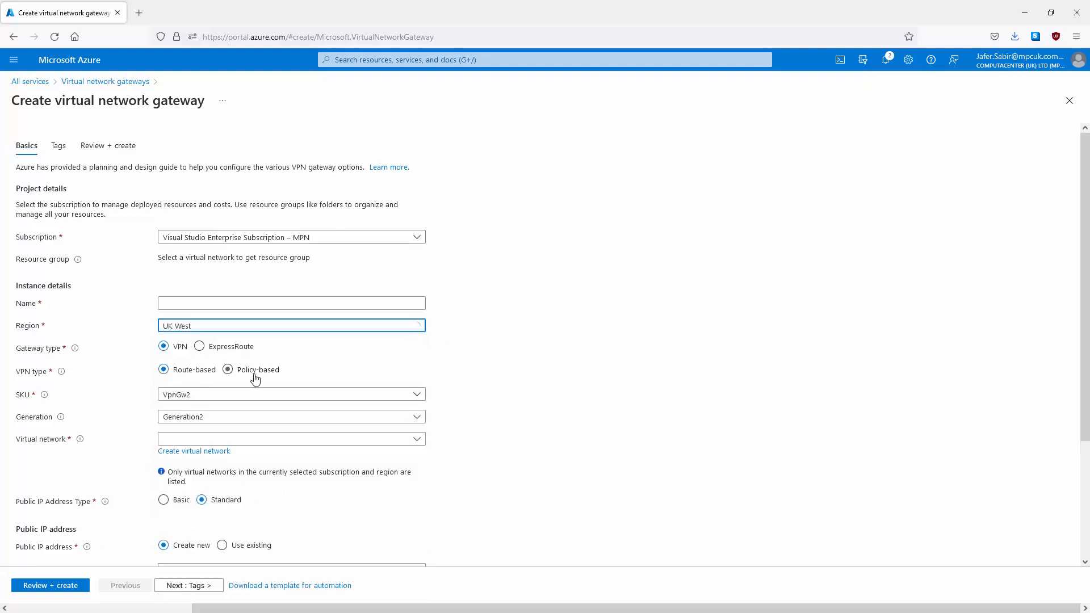
left_click(420, 445)
left_click(420, 445)
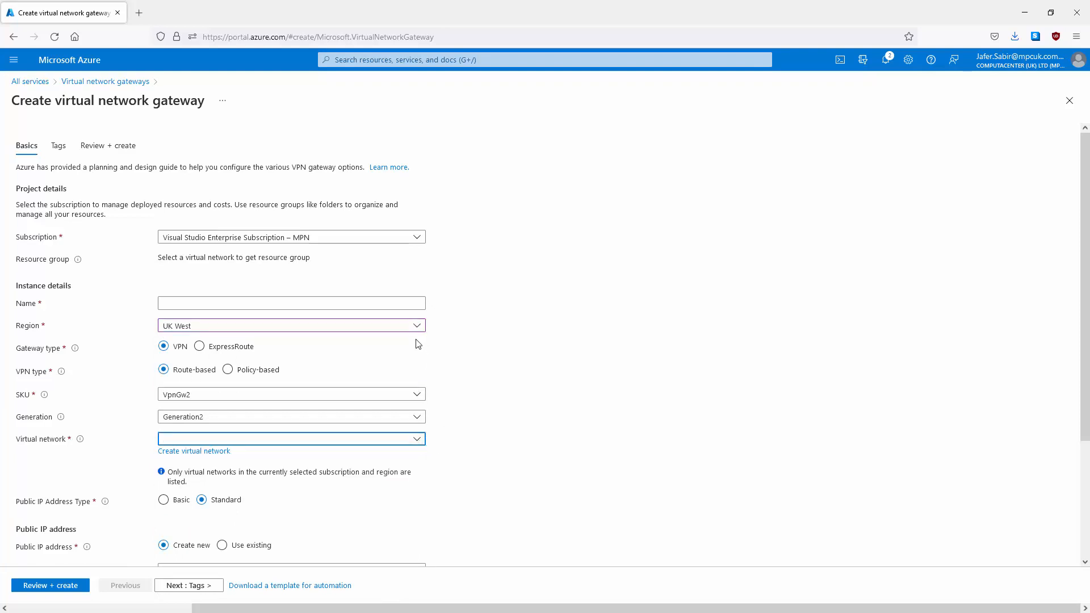
left_click(418, 327)
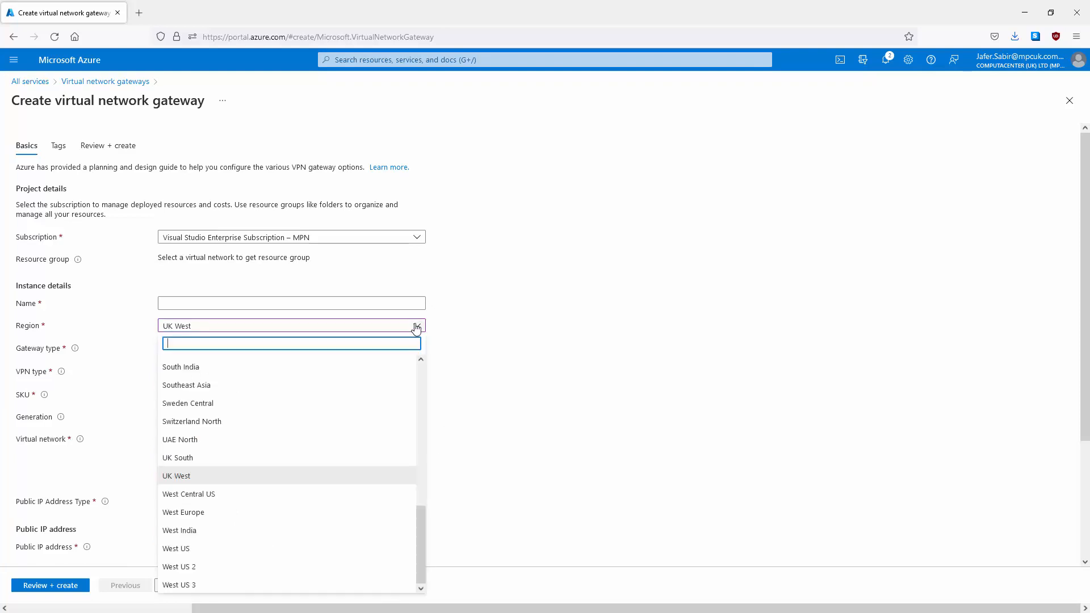
left_click(179, 458)
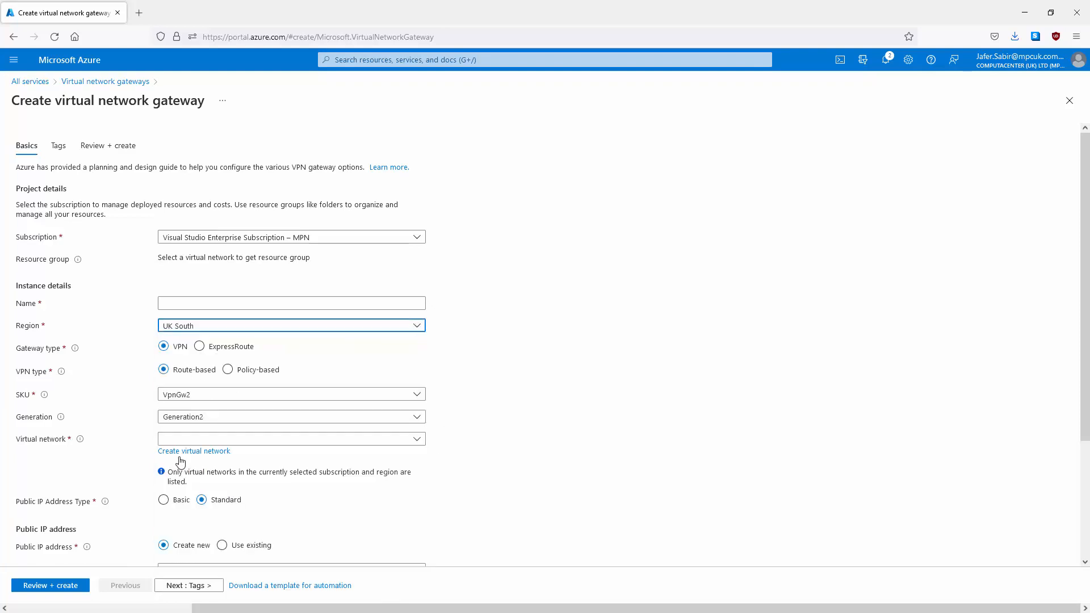
left_click(416, 440)
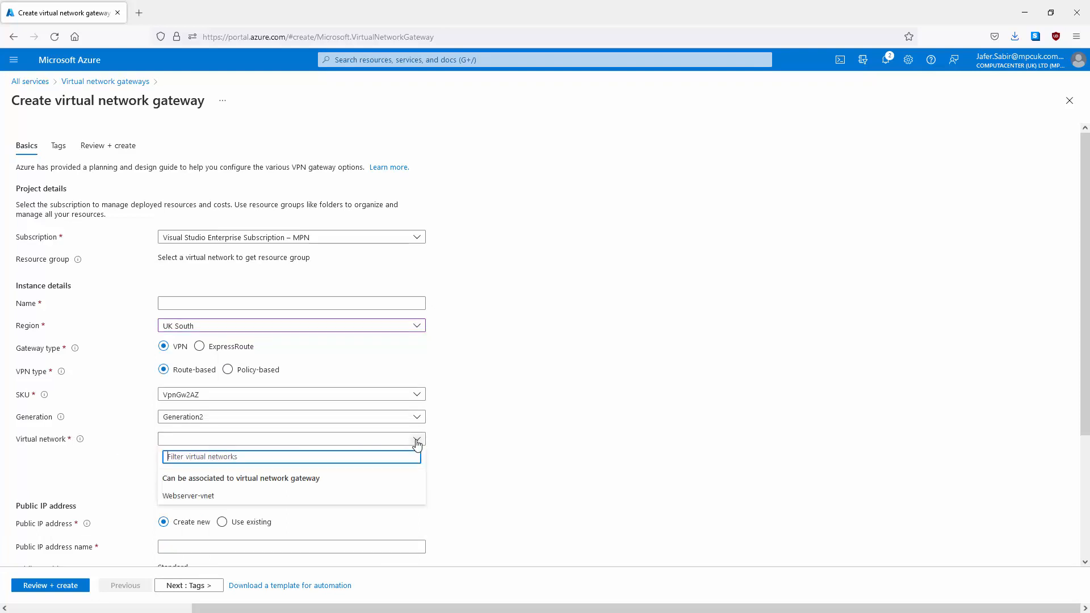
left_click(181, 498)
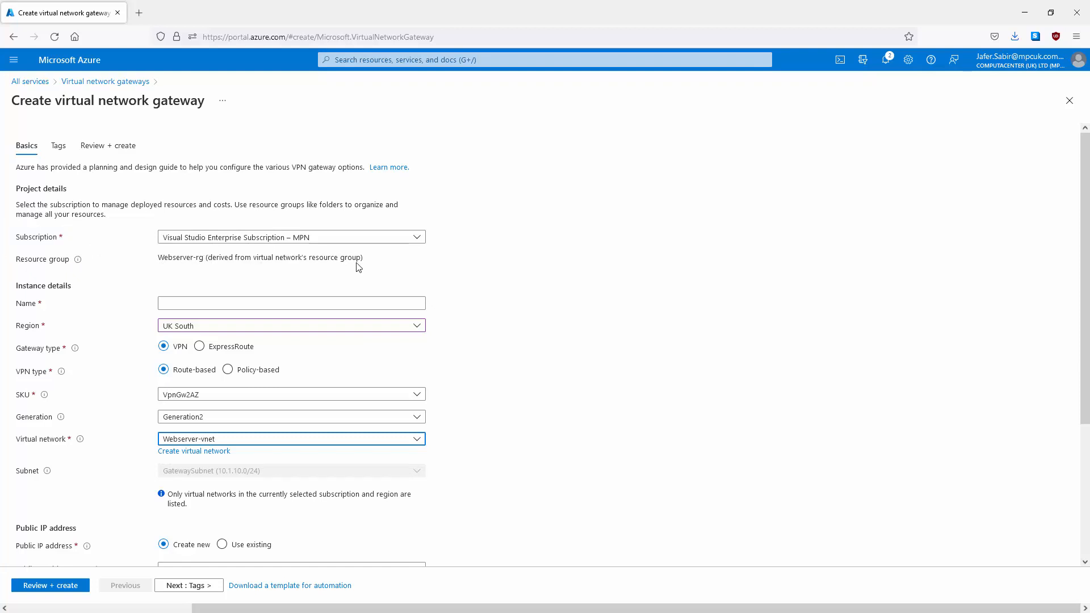
left_click(193, 303)
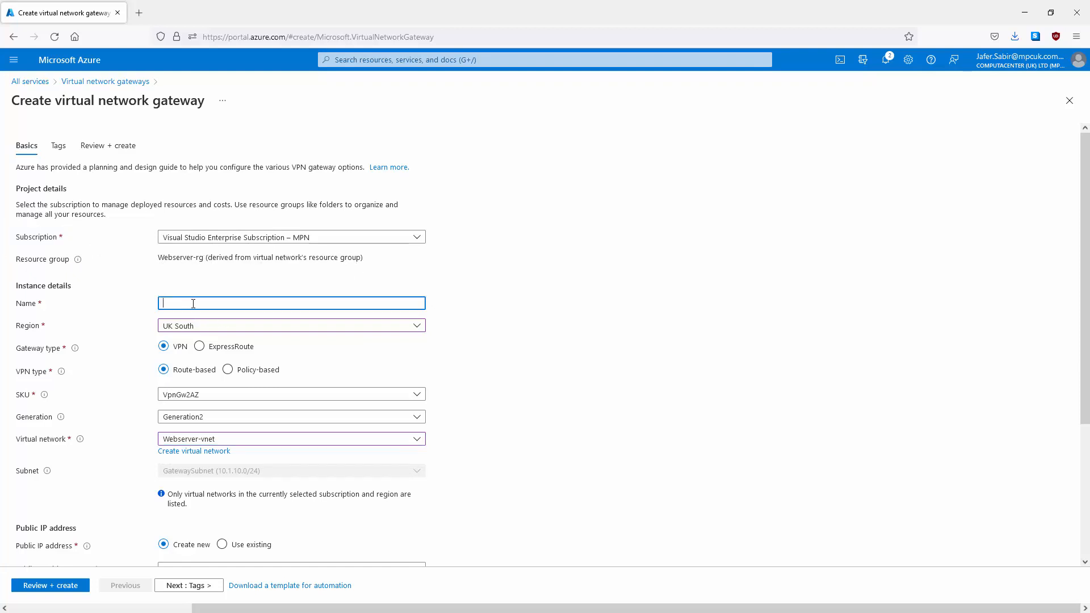
Step: Enter gateway name p2s_vnet_gw, choose SKU Basic, and keep Generation1
type("p2s_vnet_gw")
mouse_move(45, 397)
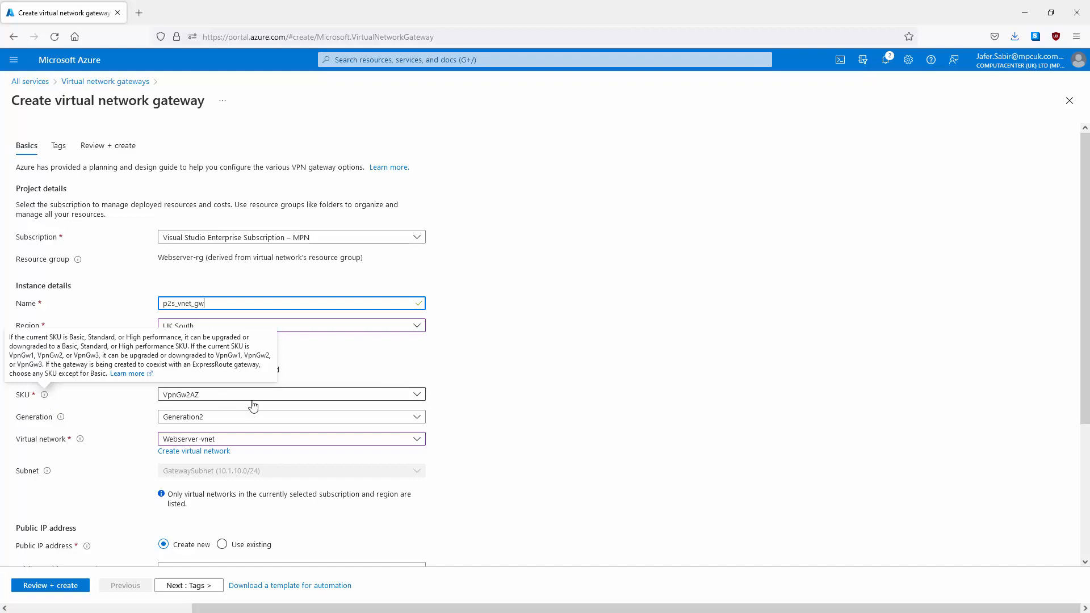
left_click(418, 396)
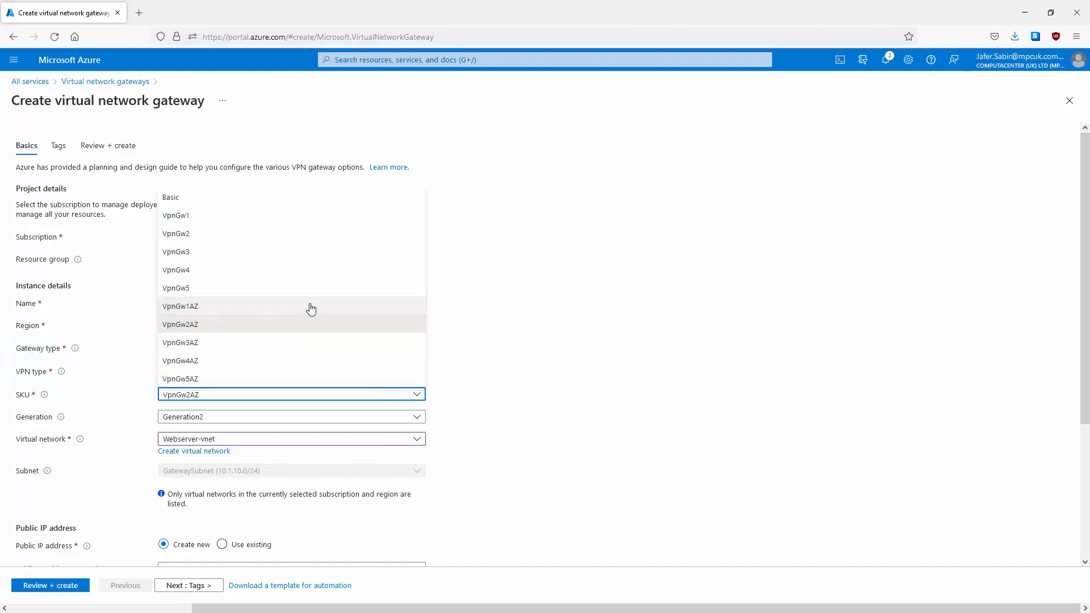
left_click(182, 203)
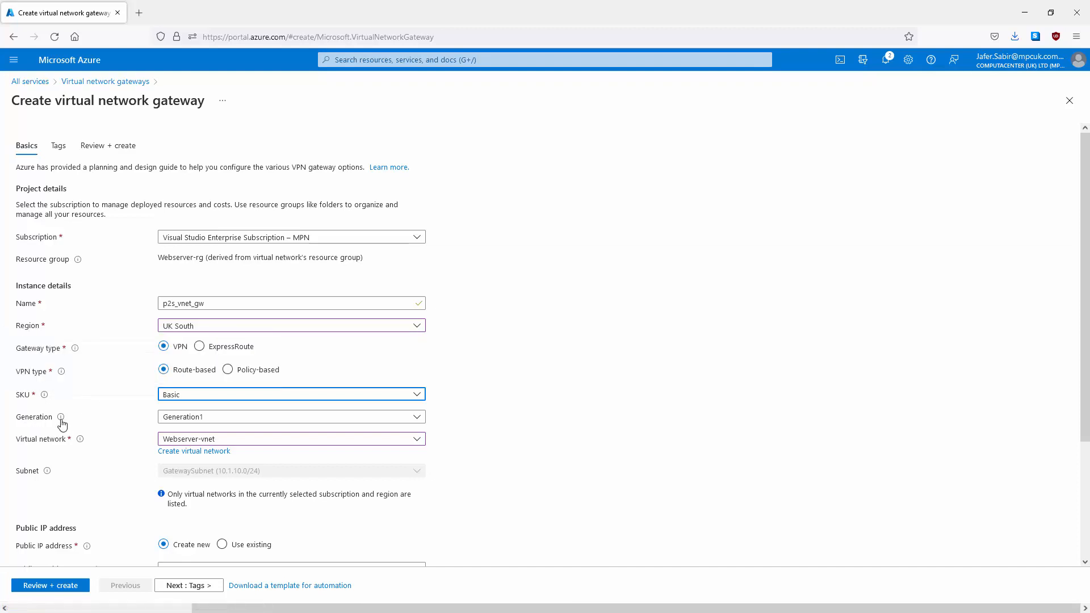
left_click(417, 420)
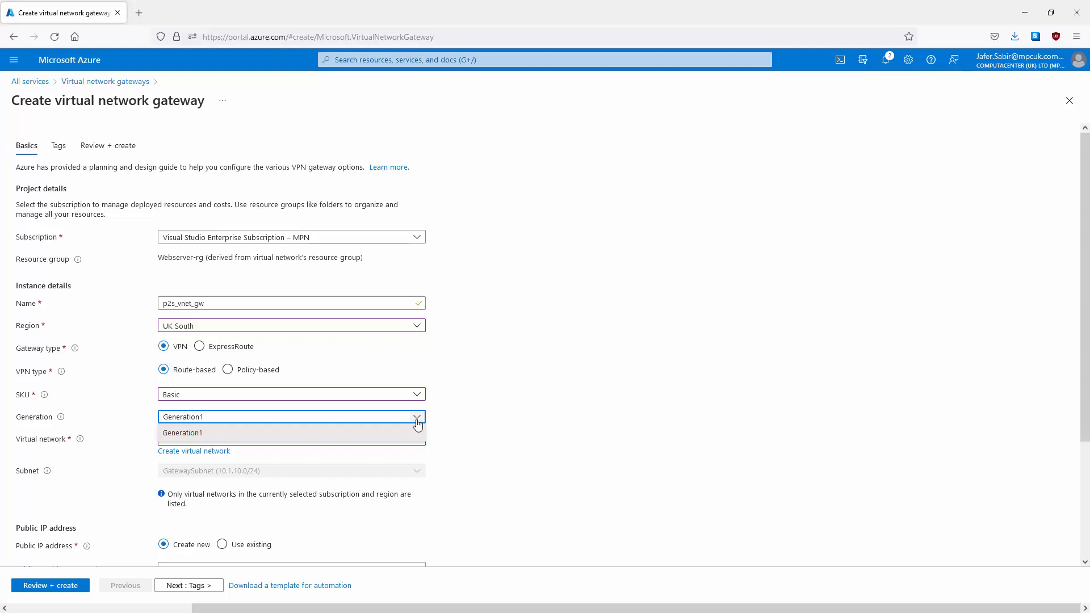
left_click(178, 440)
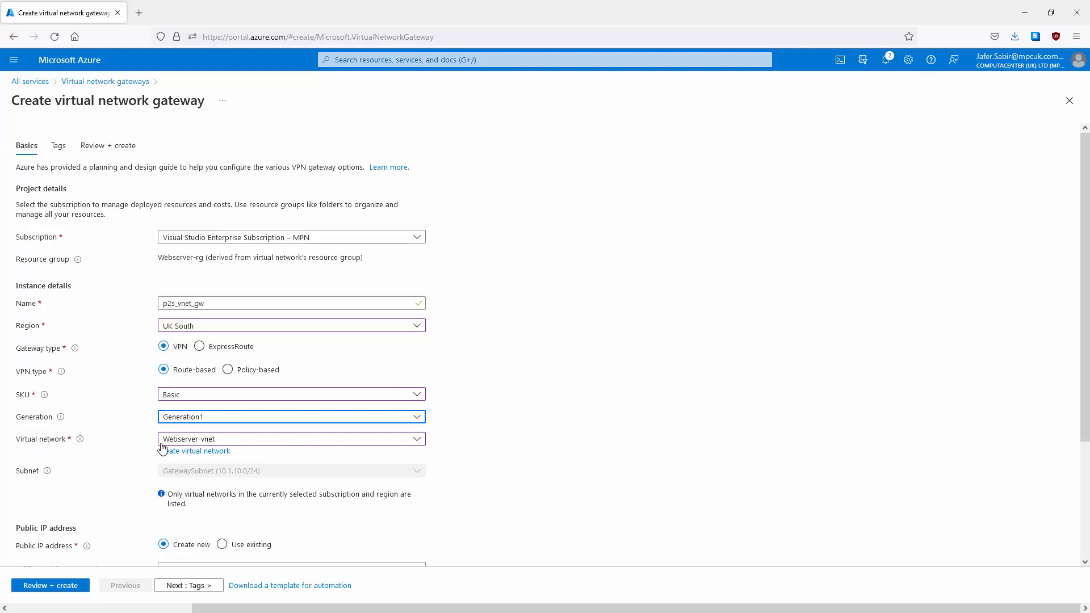
mouse_move(47, 475)
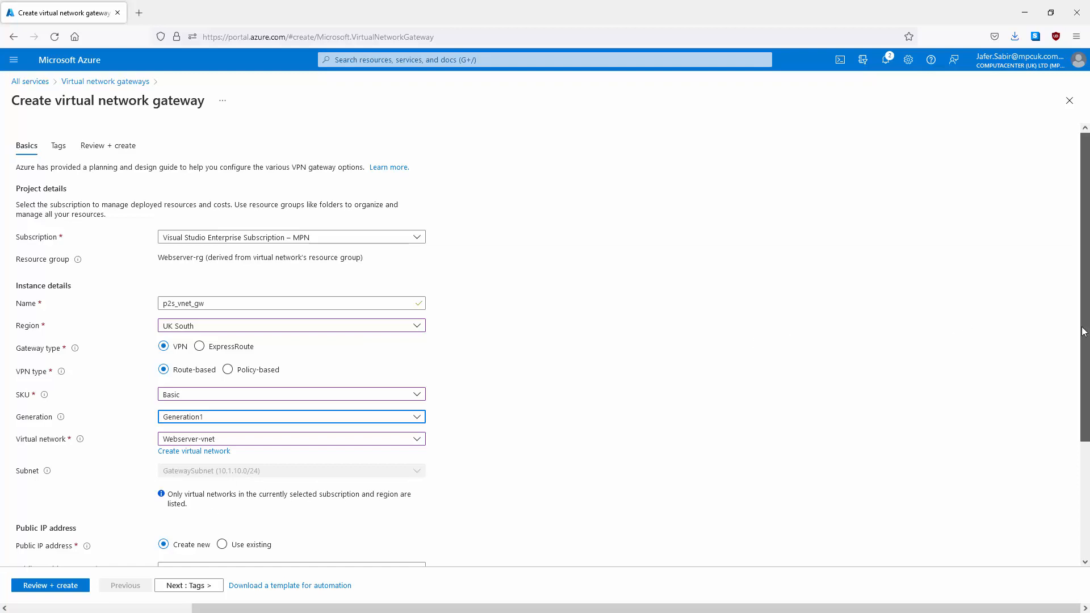
left_click_drag(1085, 330, 1088, 575)
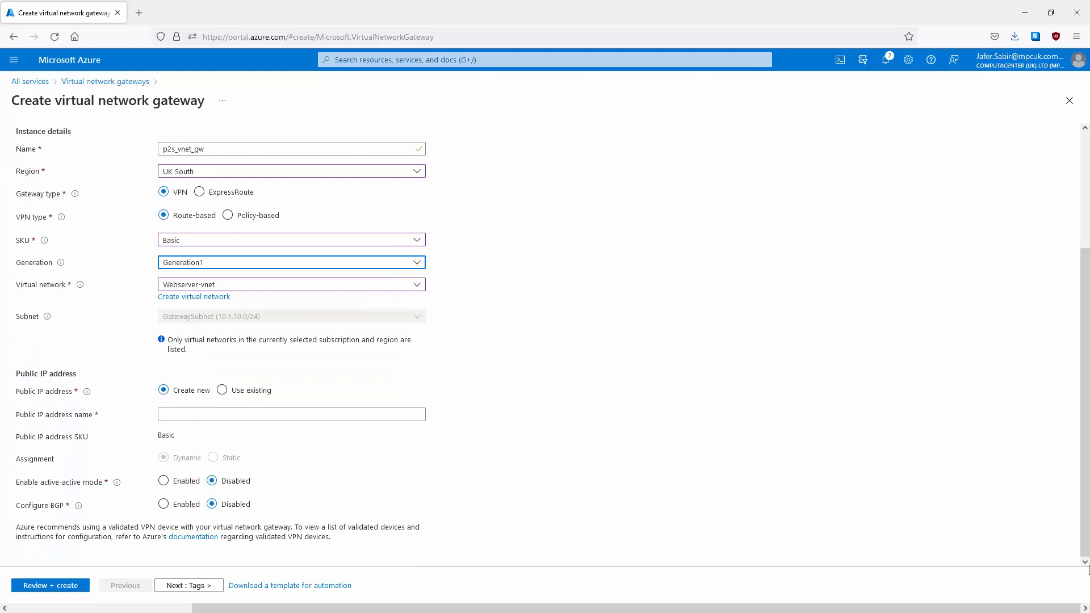
Step: Enter p2s_vpn_gw_ip as the public IP address name and enable active-active mode
left_click(1089, 570)
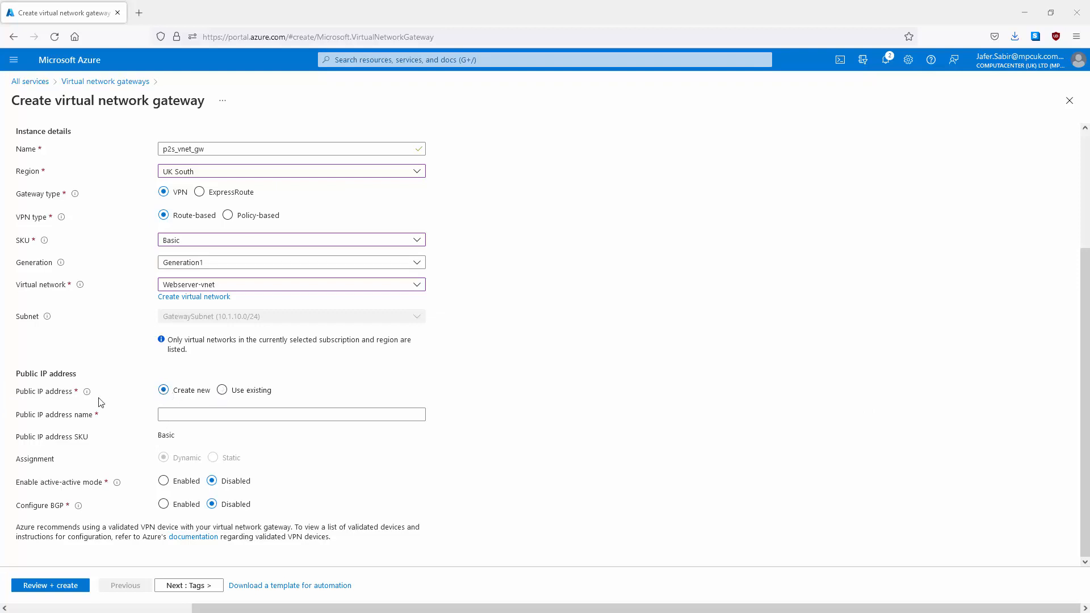
left_click(184, 419)
type("p2s")
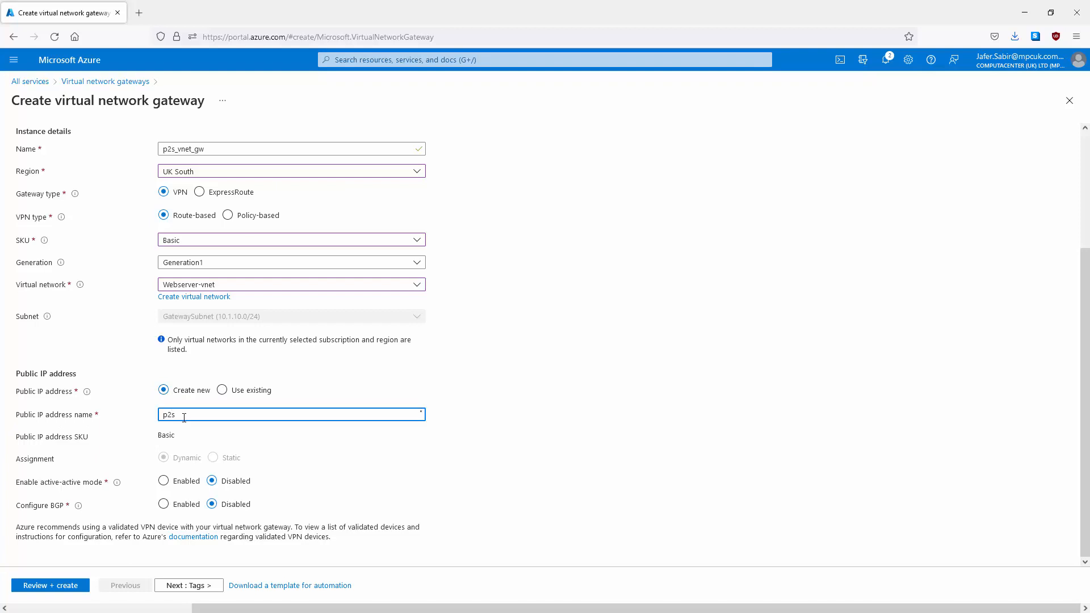
type("_vpn_gw_ip")
mouse_move(117, 483)
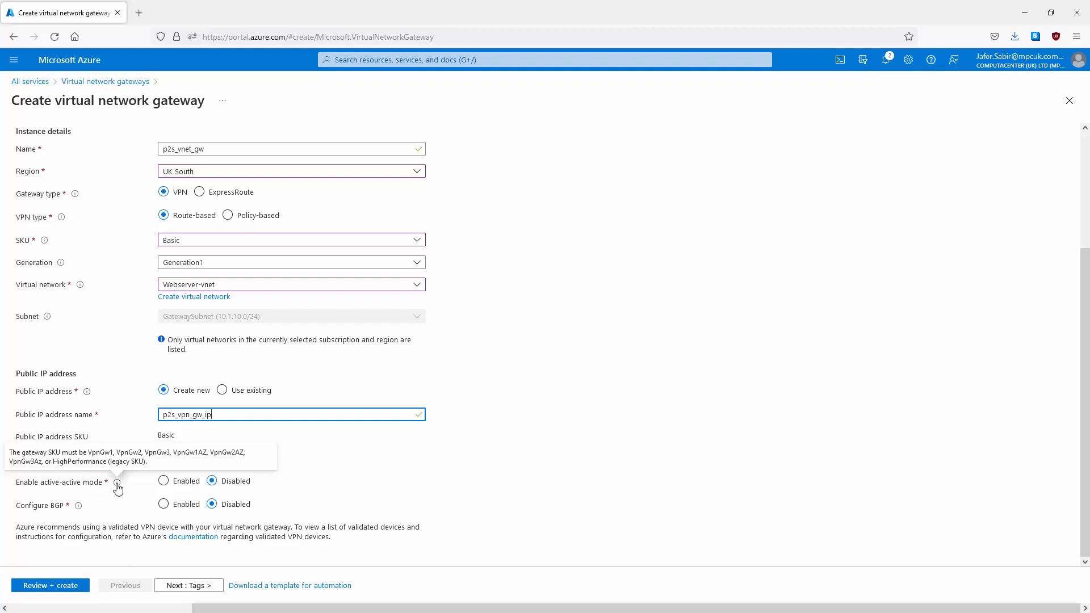
left_click(164, 482)
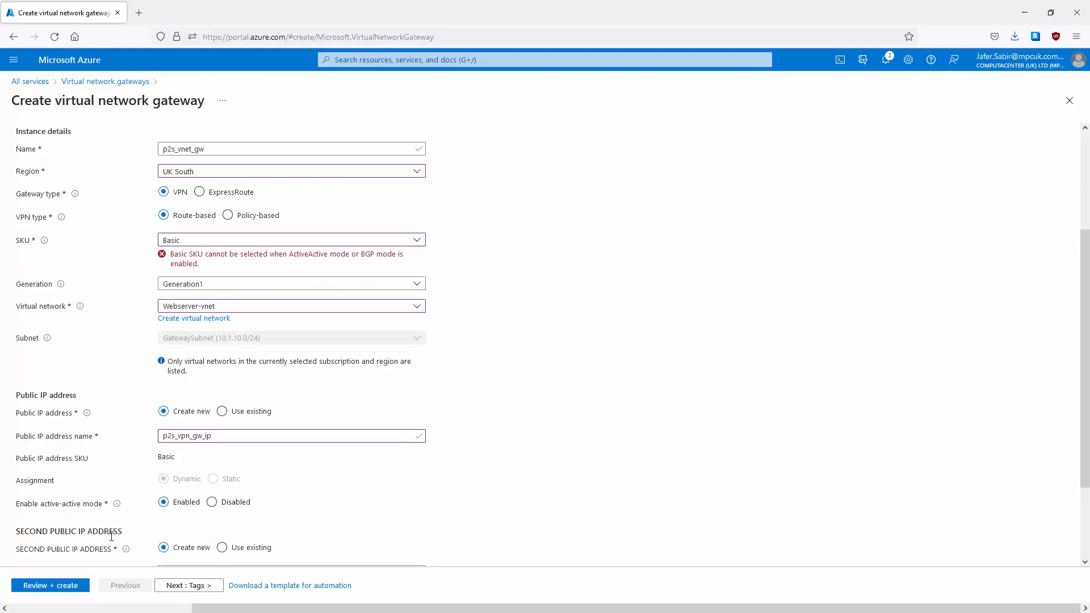
Step: Set active-active mode back to Disabled, and return BGP to Disabled after briefly enabling it
left_click(214, 503)
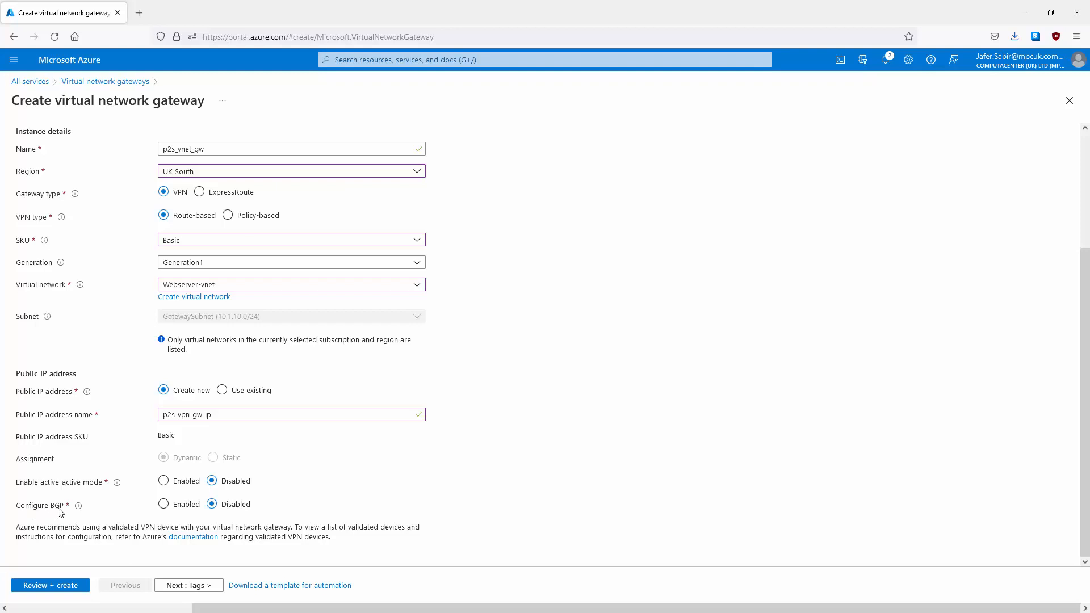
left_click(164, 505)
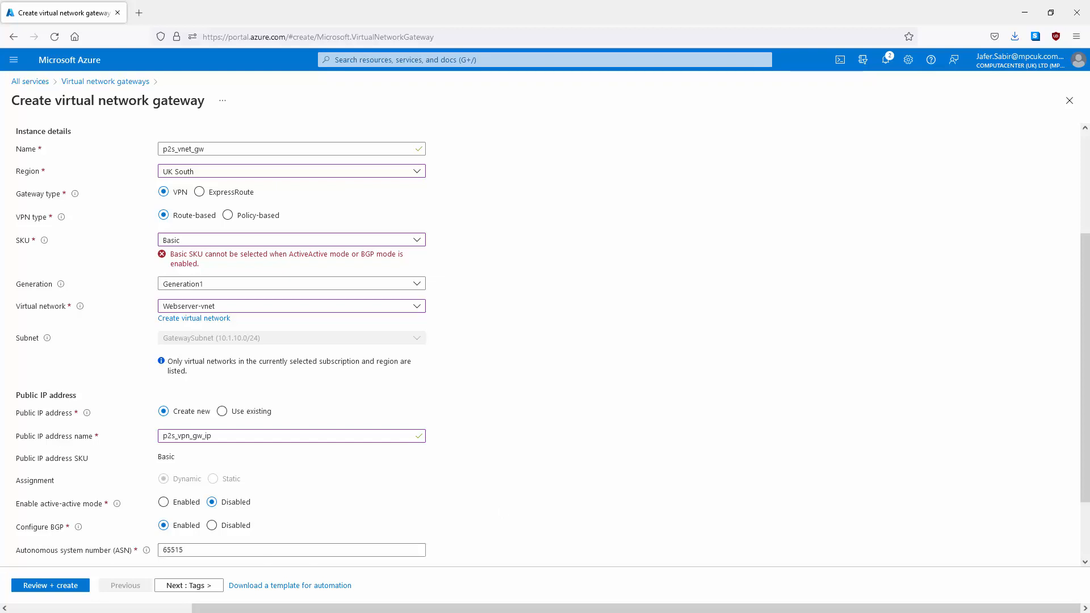
scroll(1073, 408, "down", 2)
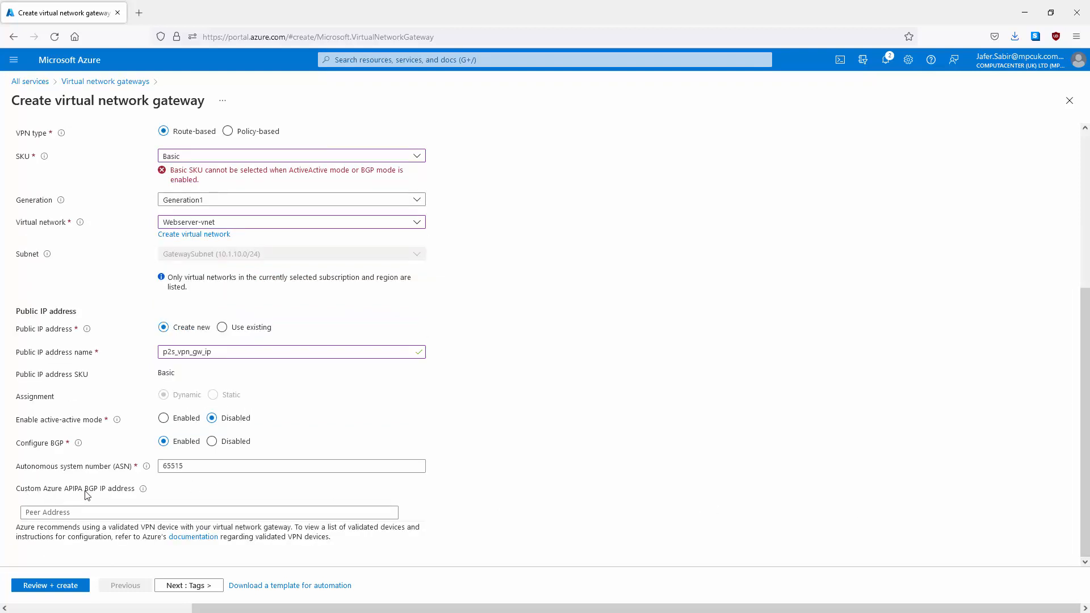
mouse_move(140, 498)
left_click(212, 442)
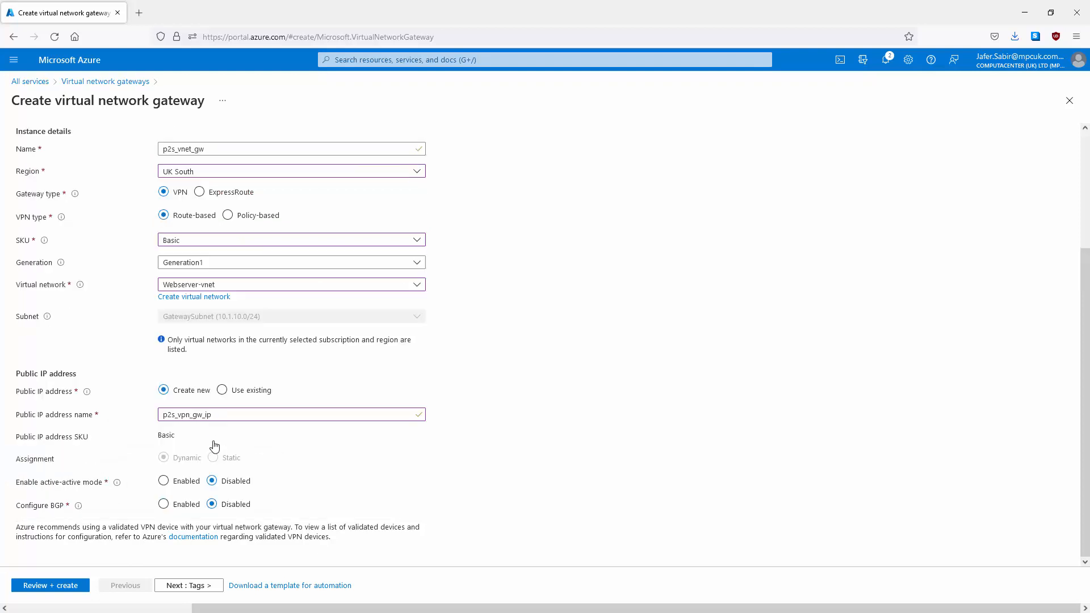
Step: Review p2s_vnet_gw's summary after validation passes, then create the gateway
left_click(48, 587)
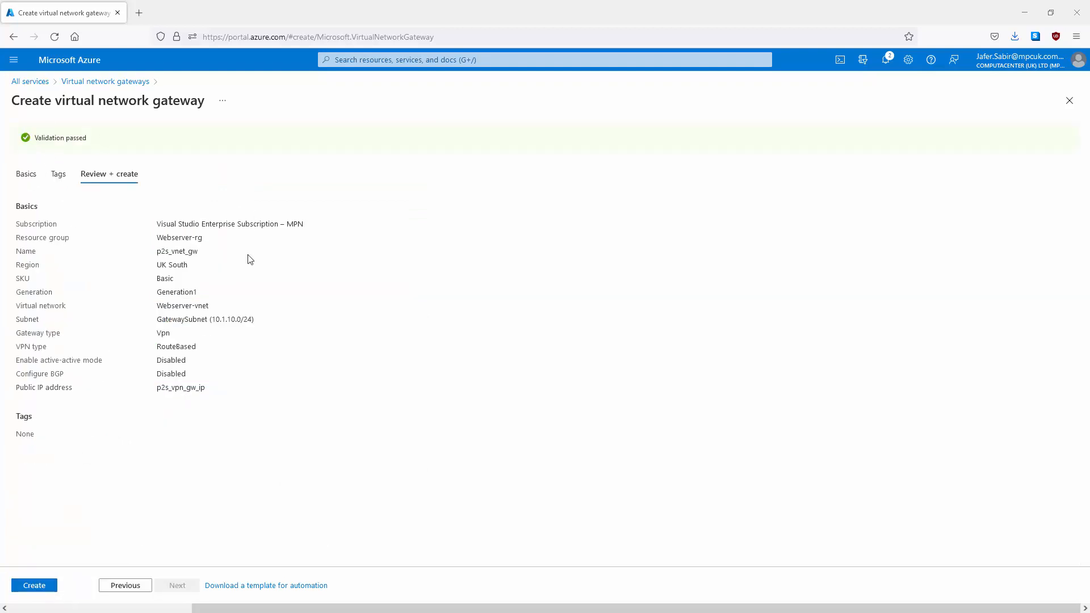
left_click(24, 180)
left_click(98, 147)
left_click(36, 589)
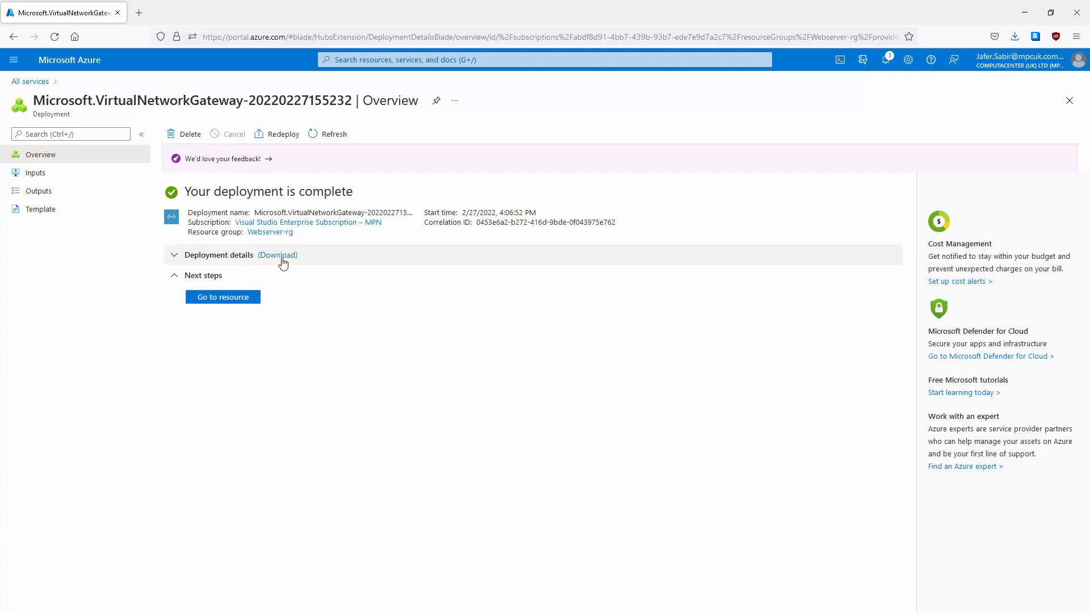
Step: Go from the deployment details to p2s_vnet_gw and view its Point-to-site configuration
left_click(175, 257)
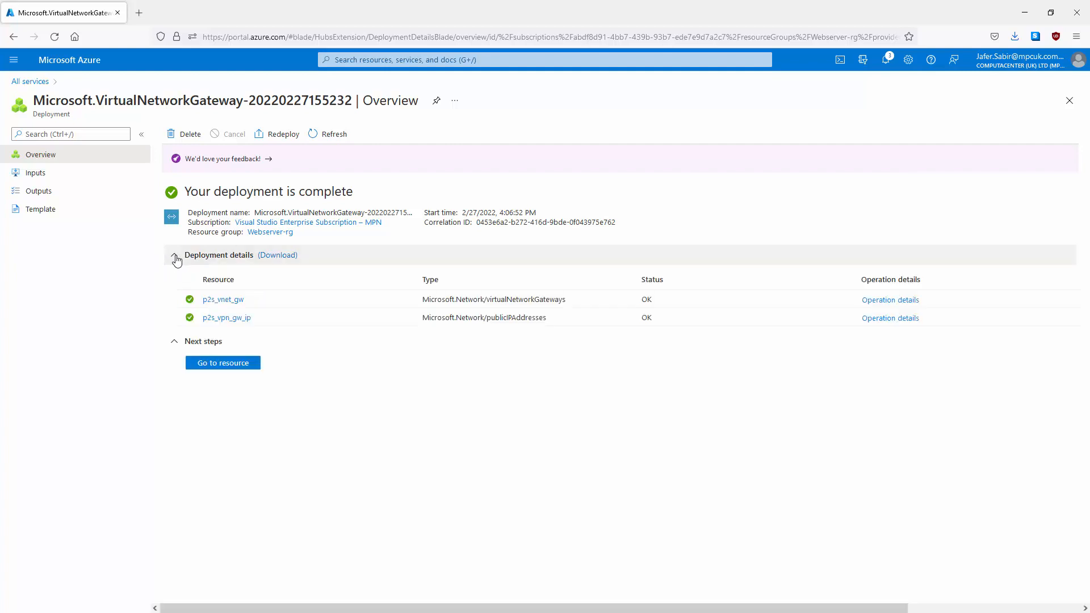
left_click(247, 367)
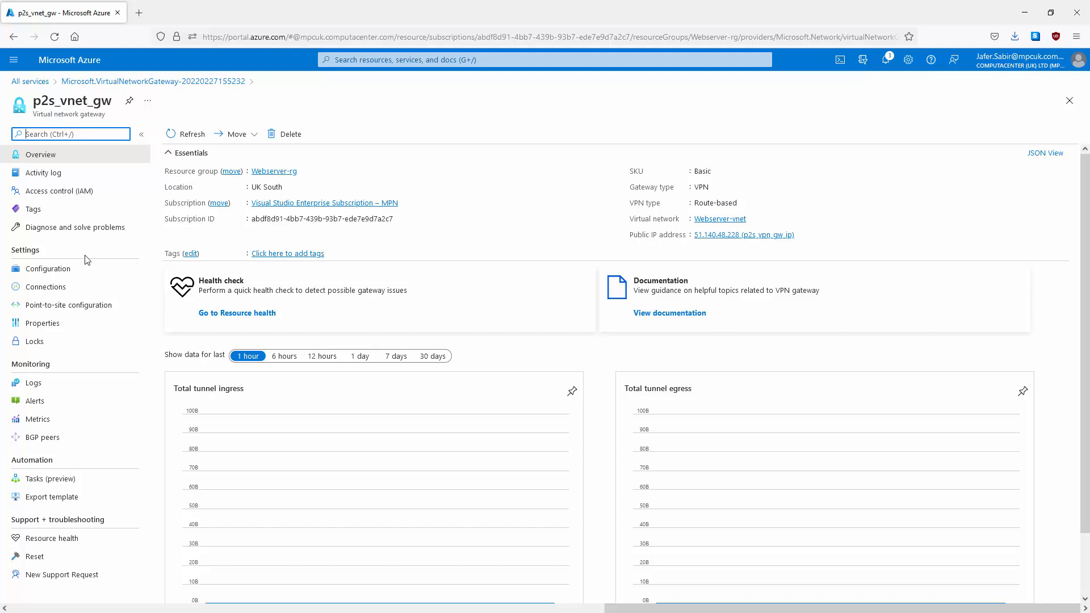
left_click(84, 312)
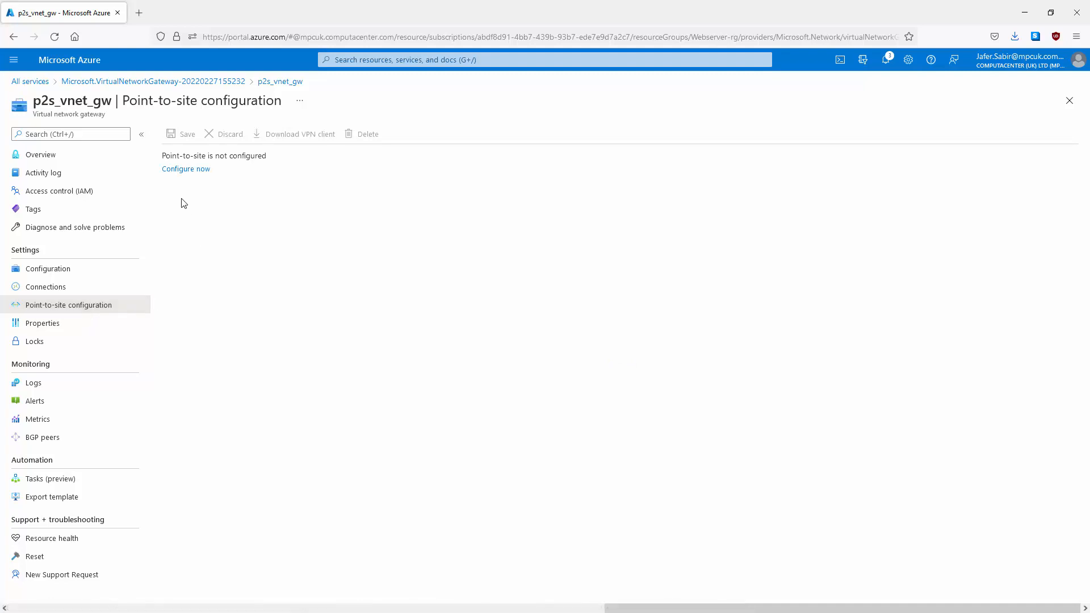
Step: Configure point-to-site on p2s_vnet_gw with address pool 192.168.1.0/24 and save it
left_click(186, 170)
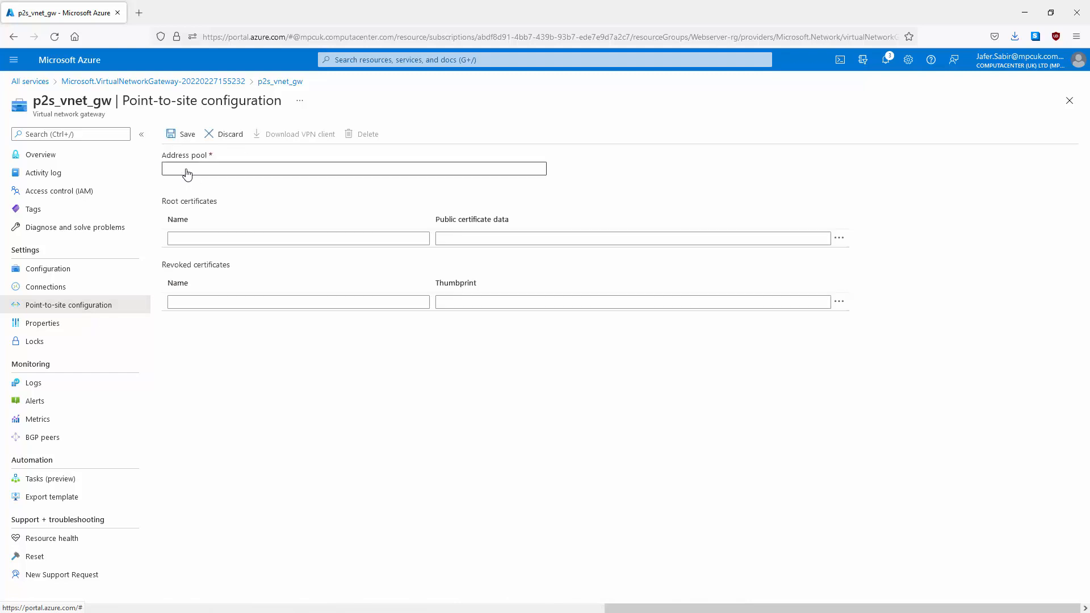
left_click(188, 171)
type("1")
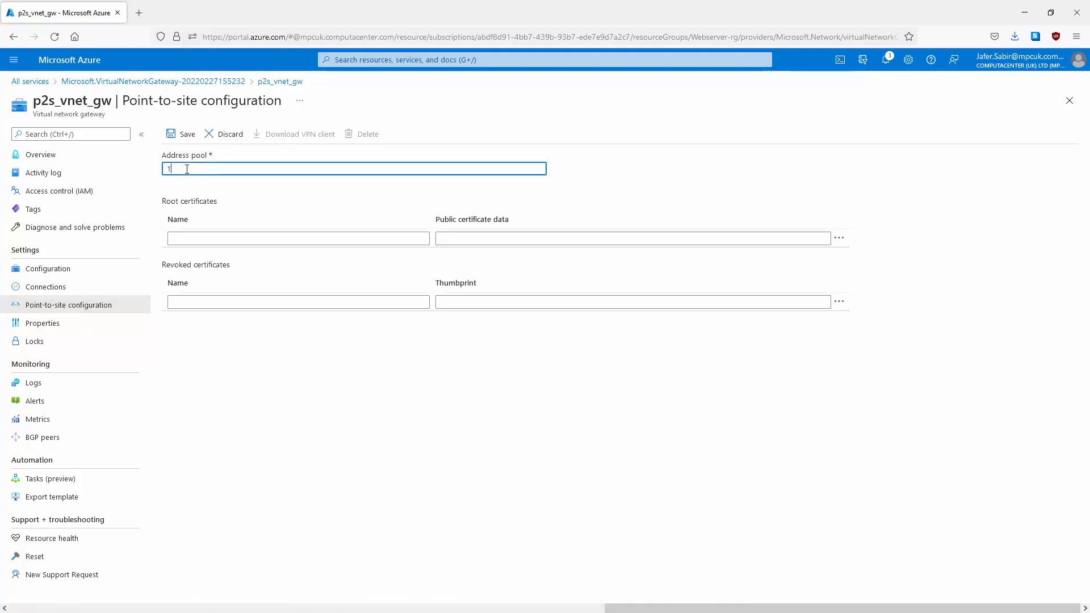
type("92.16")
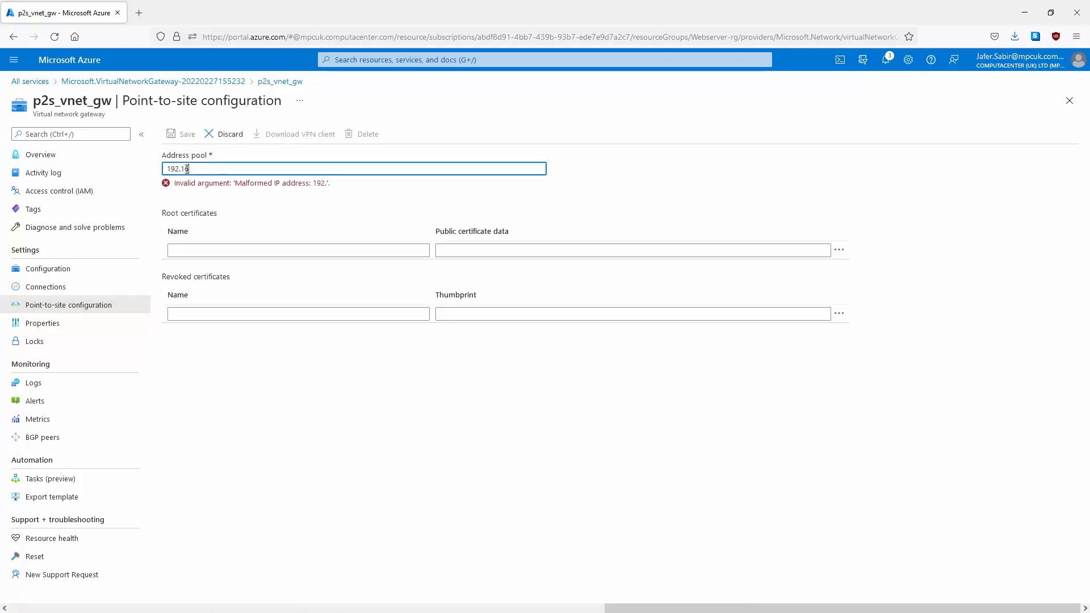
type("8.1.")
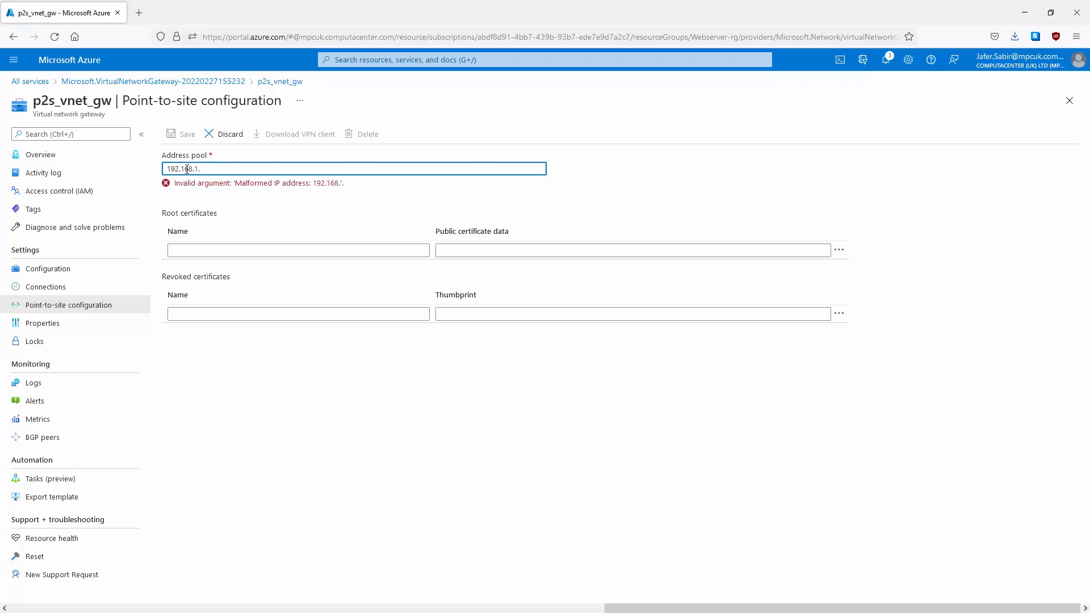
type("0/24")
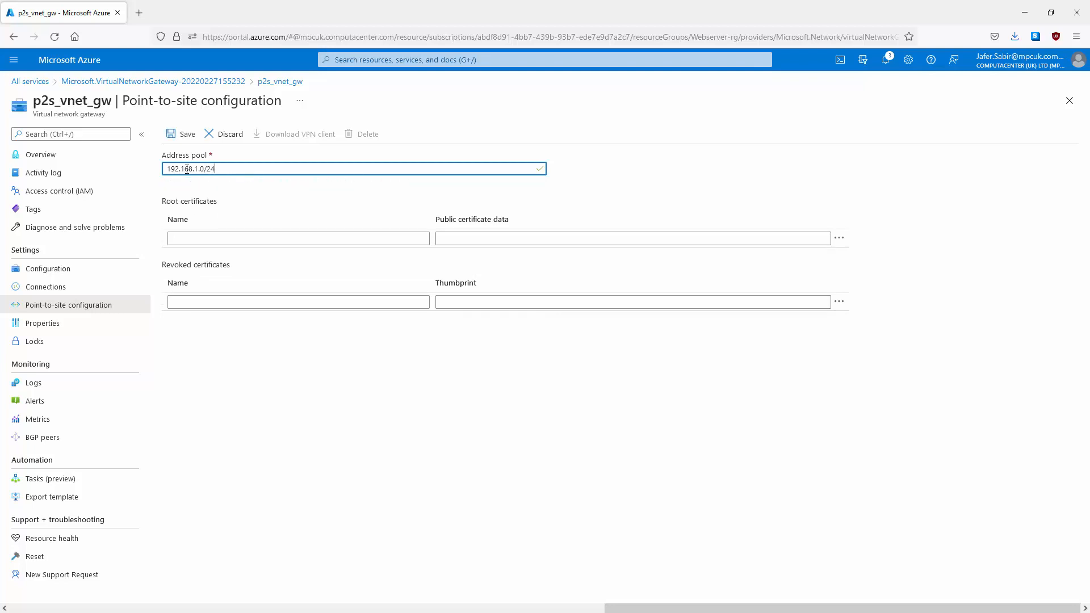
left_click(182, 136)
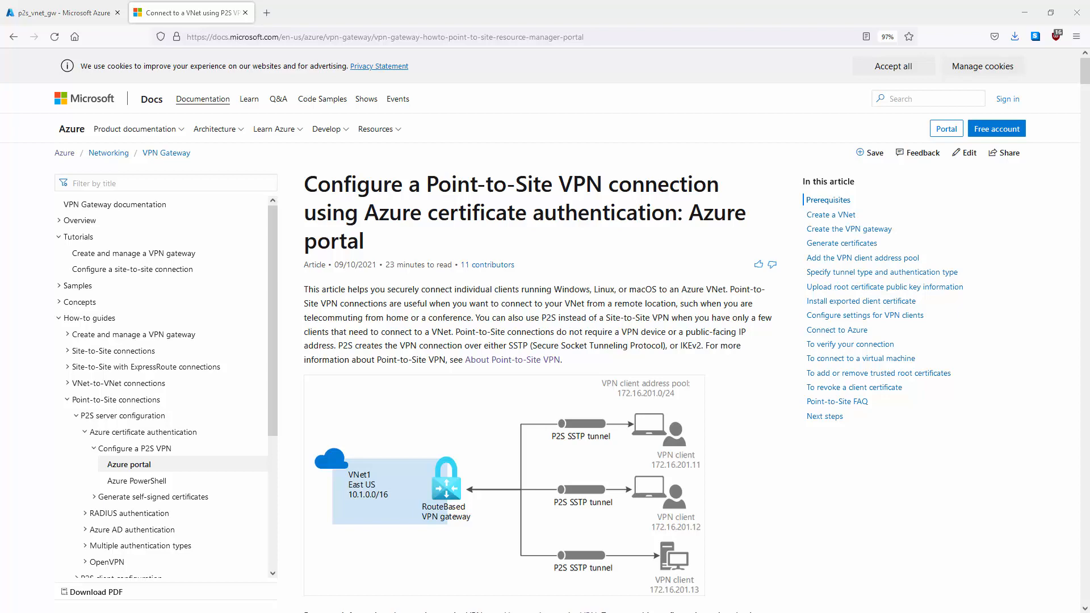
Step: Open the 'Generate and export certificates for Point-to-Site using PowerShell' article in a new tab
middle_click(265, 12)
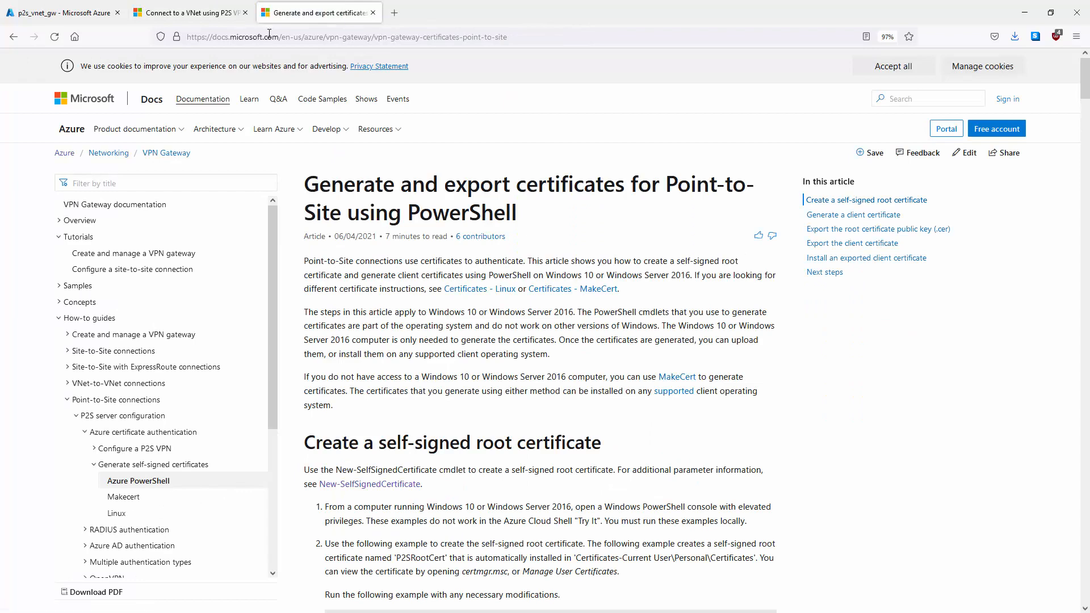
left_click(179, 12)
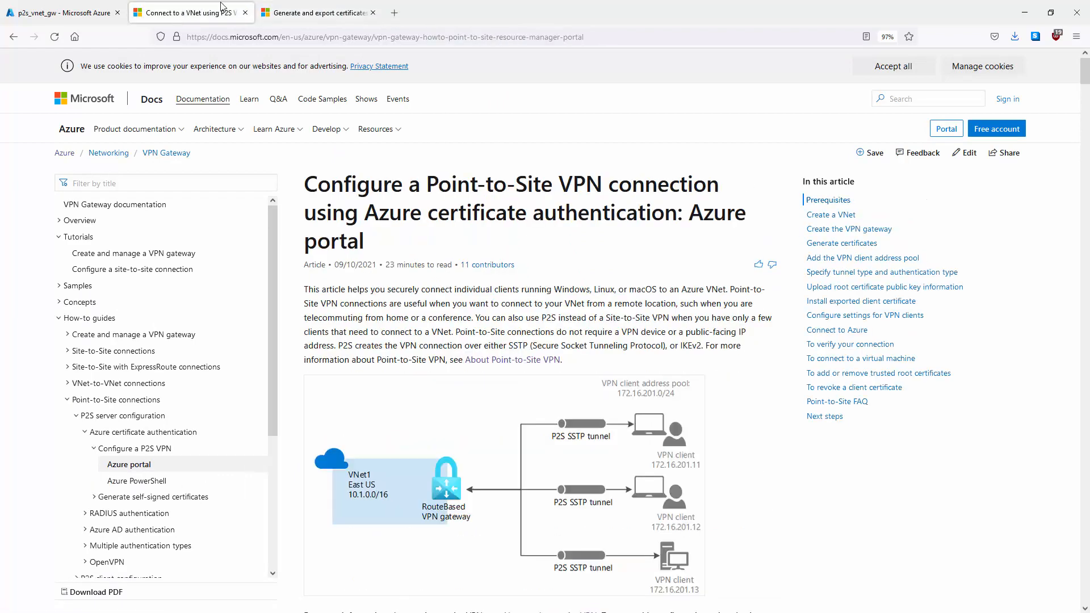
left_click(311, 8)
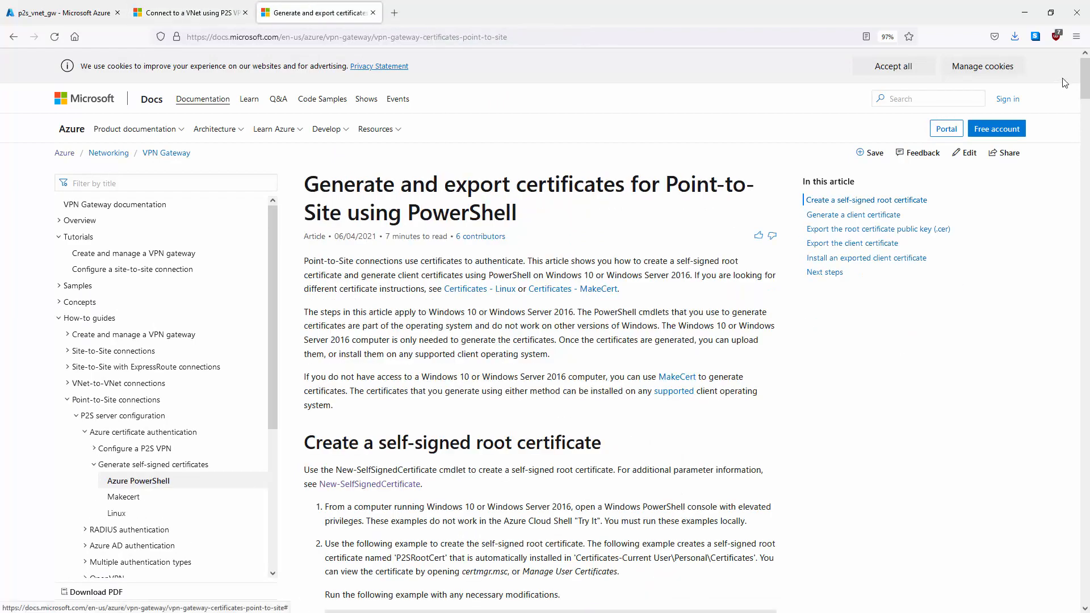
left_click_drag(1085, 79, 1087, 153)
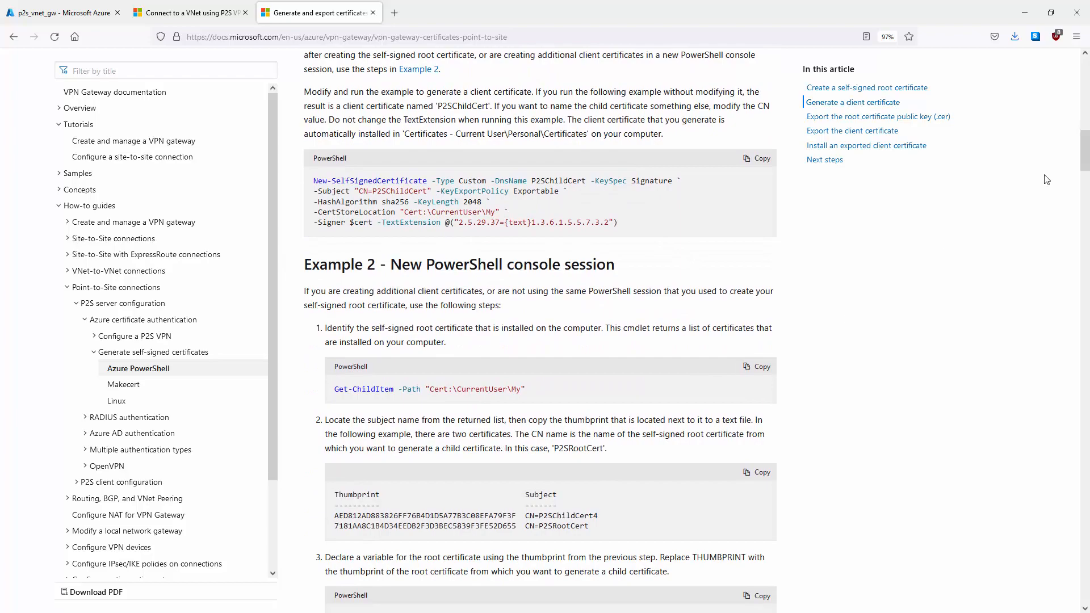
left_click_drag(1085, 151, 1084, 85)
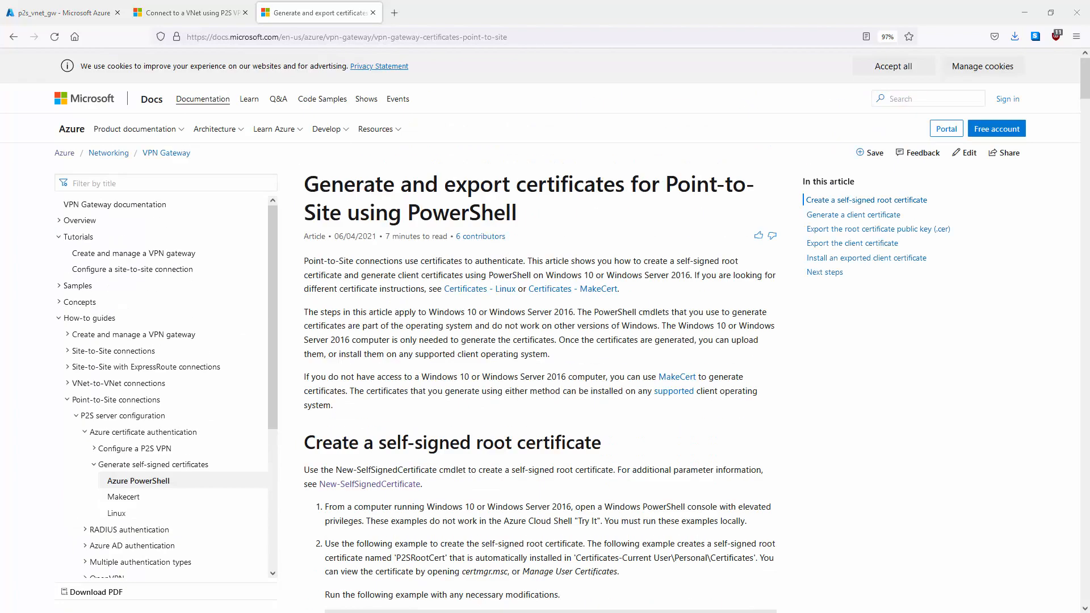
left_click_drag(1089, 190, 540, 187)
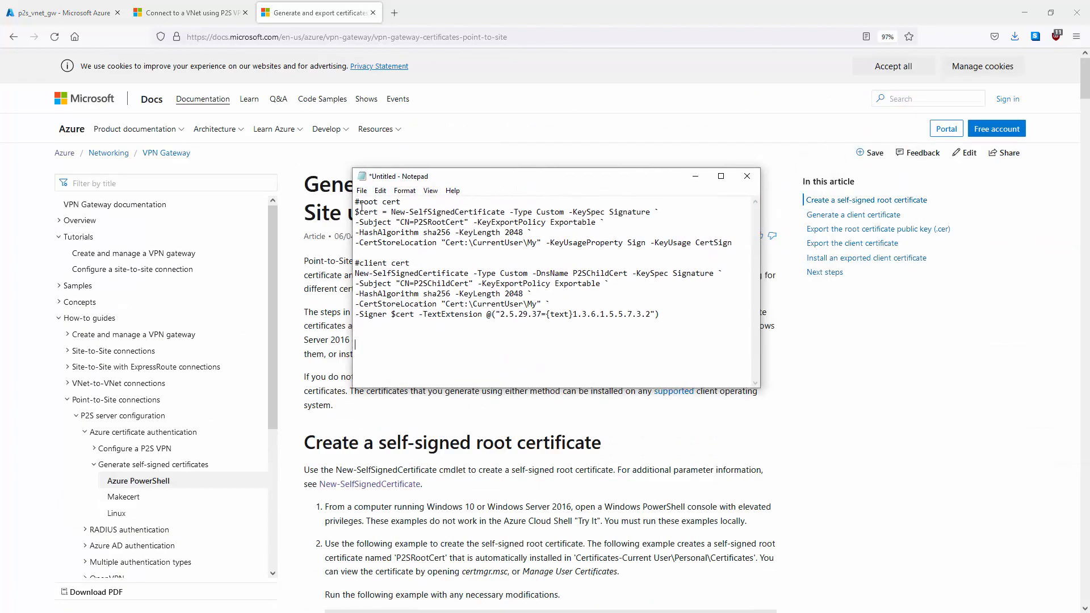
Step: Review the root certificate (CN=P2SRootCert) and client certificate commands in Notepad
left_click_drag(356, 202, 771, 245)
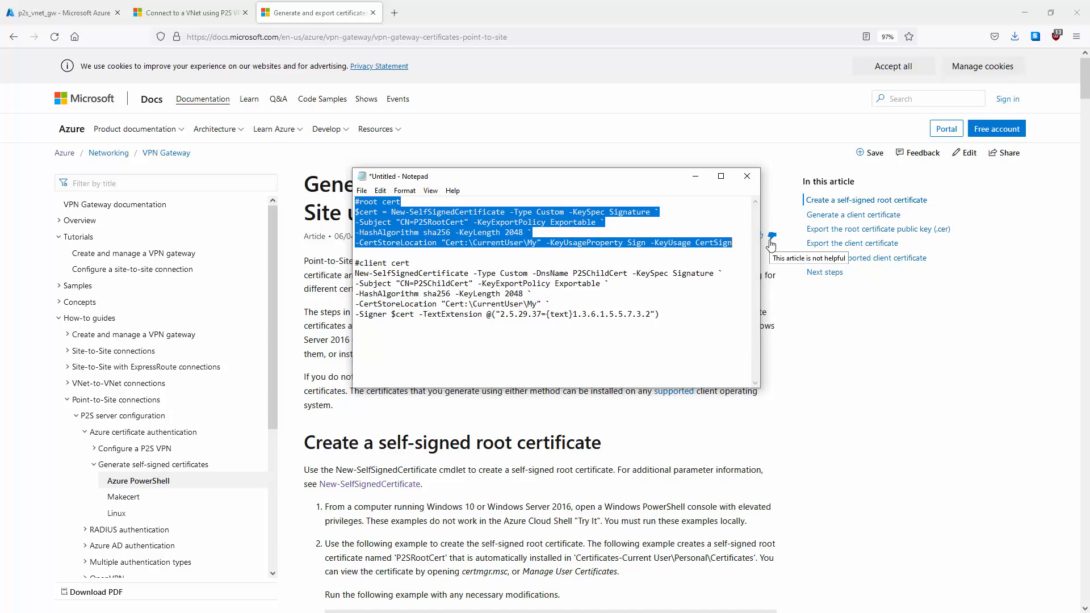
left_click_drag(400, 222, 466, 222)
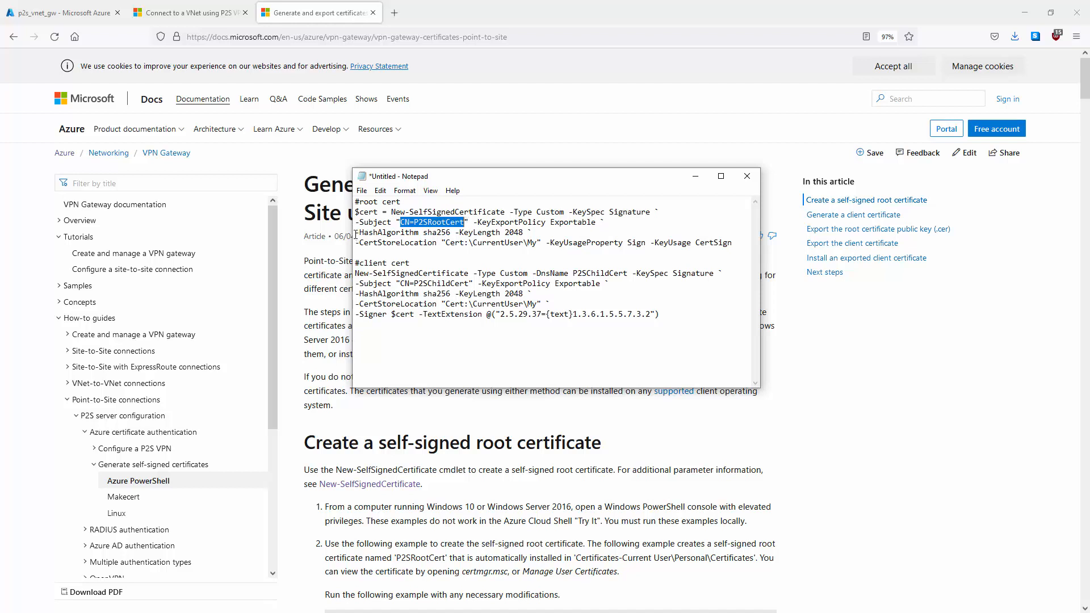
left_click_drag(356, 232, 533, 233)
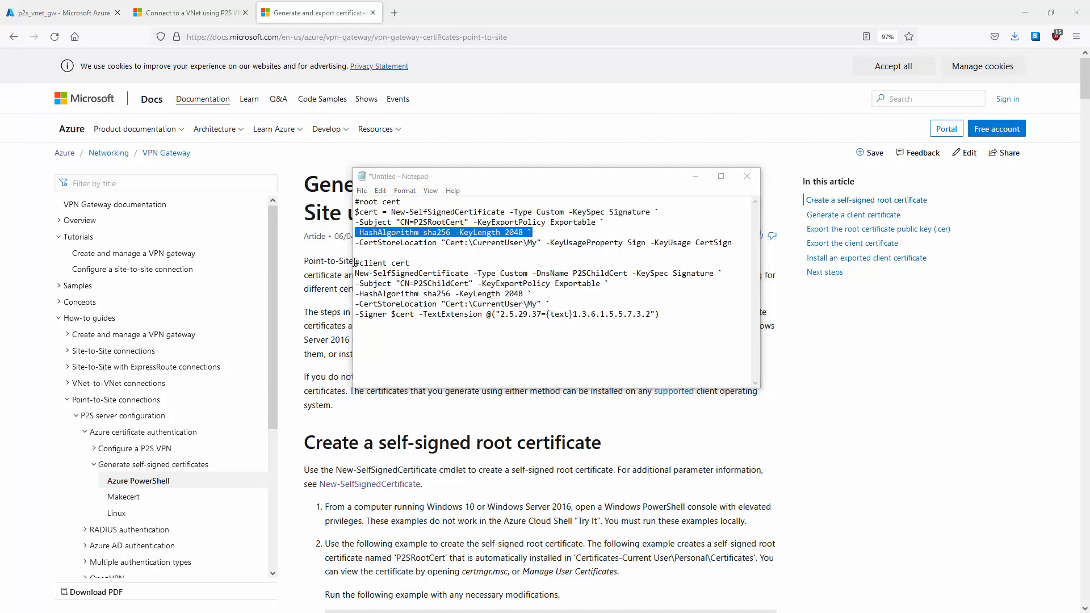
left_click_drag(355, 263, 672, 311)
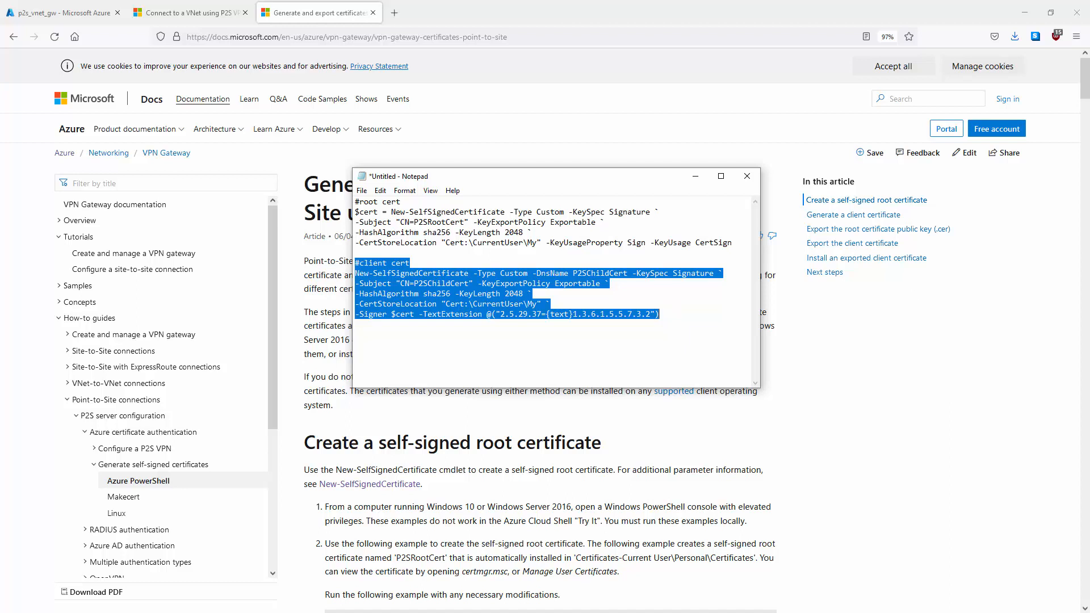
Step: Open an administrator PowerShell window to the left, with Notepad on the right
key("alt+Tab")
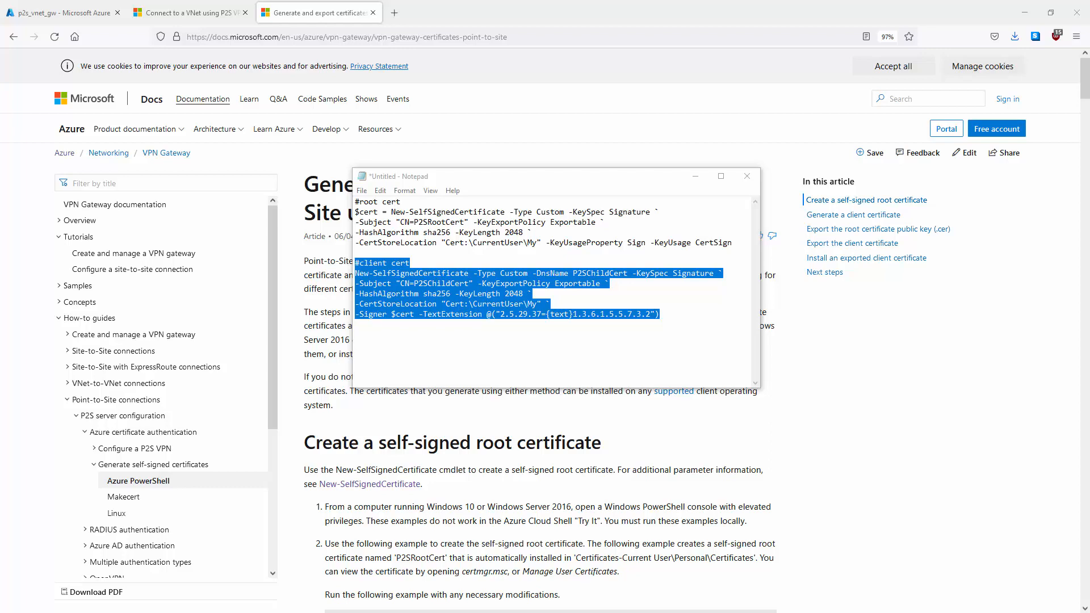
left_click_drag(1035, 91, 211, 124)
left_click_drag(525, 180, 716, 175)
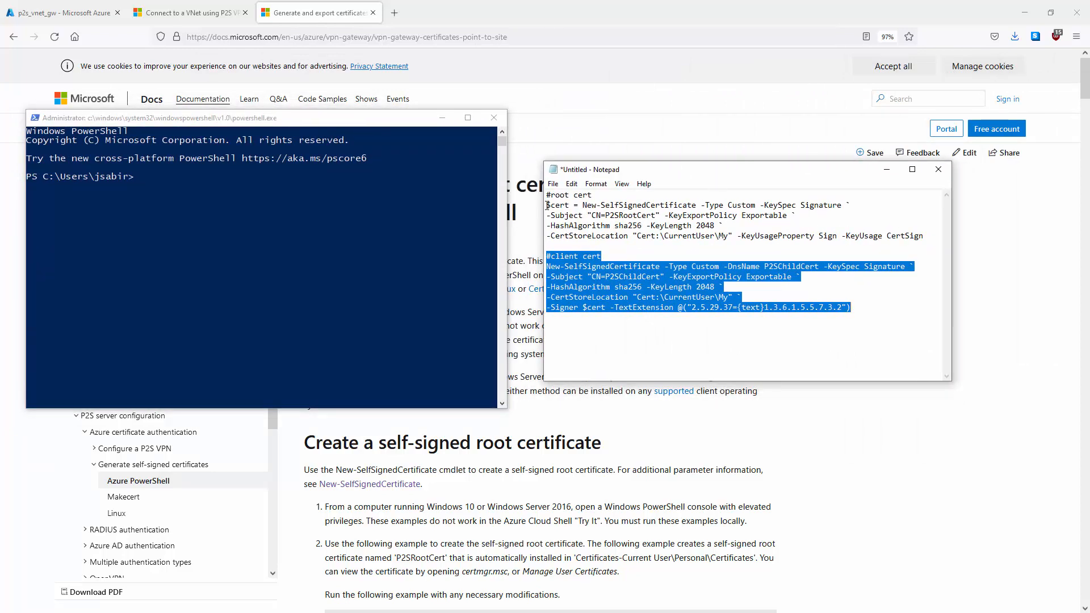
Step: Create the P2SRootCert self-signed root certificate by running its commands in PowerShell
left_click_drag(547, 206, 925, 237)
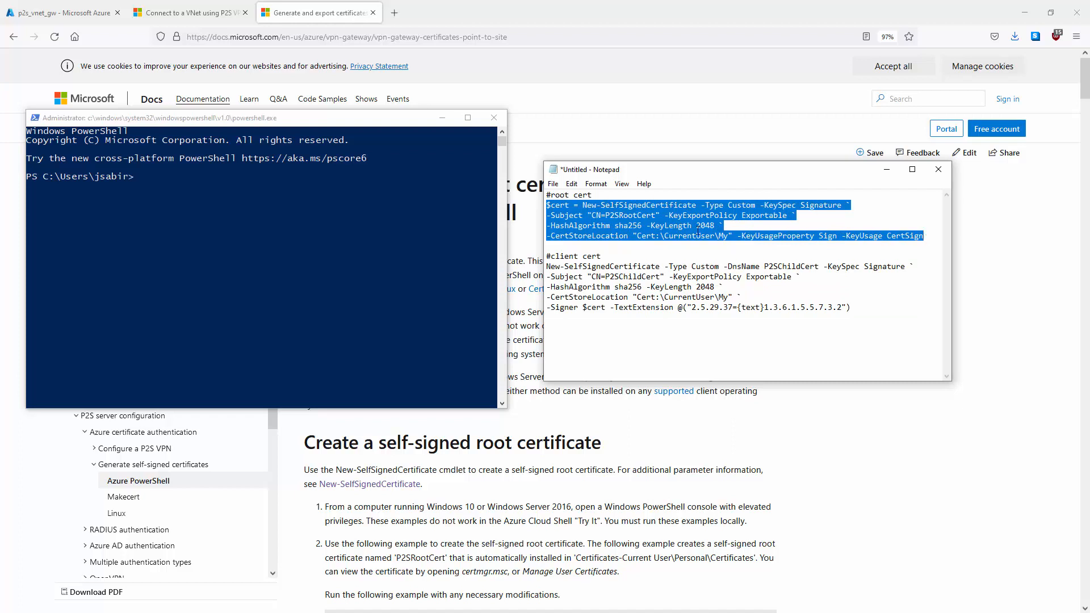
right_click(588, 235)
left_click(619, 269)
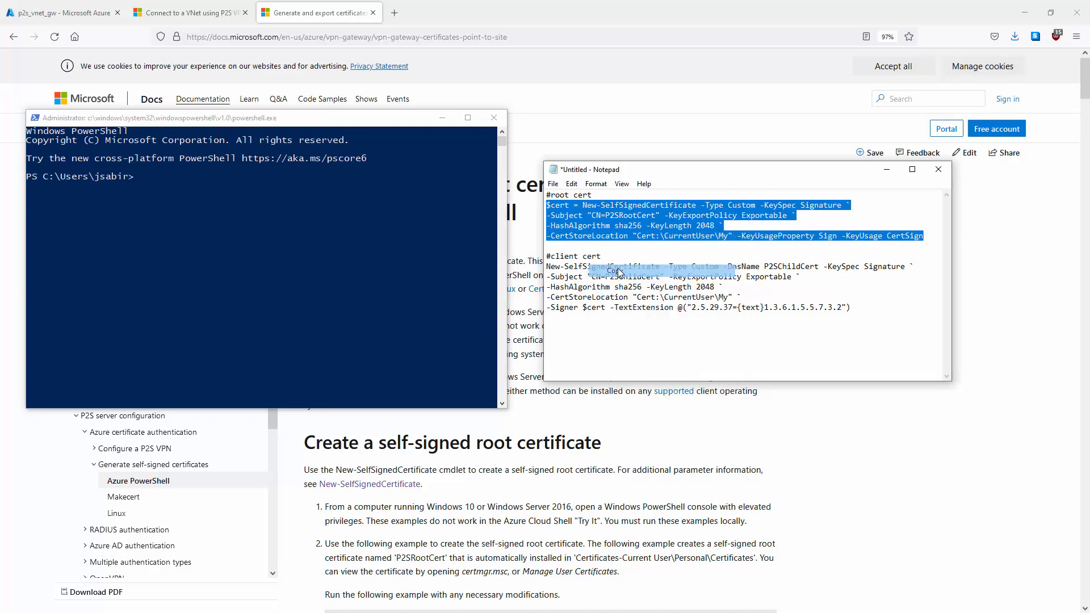
right_click(238, 119)
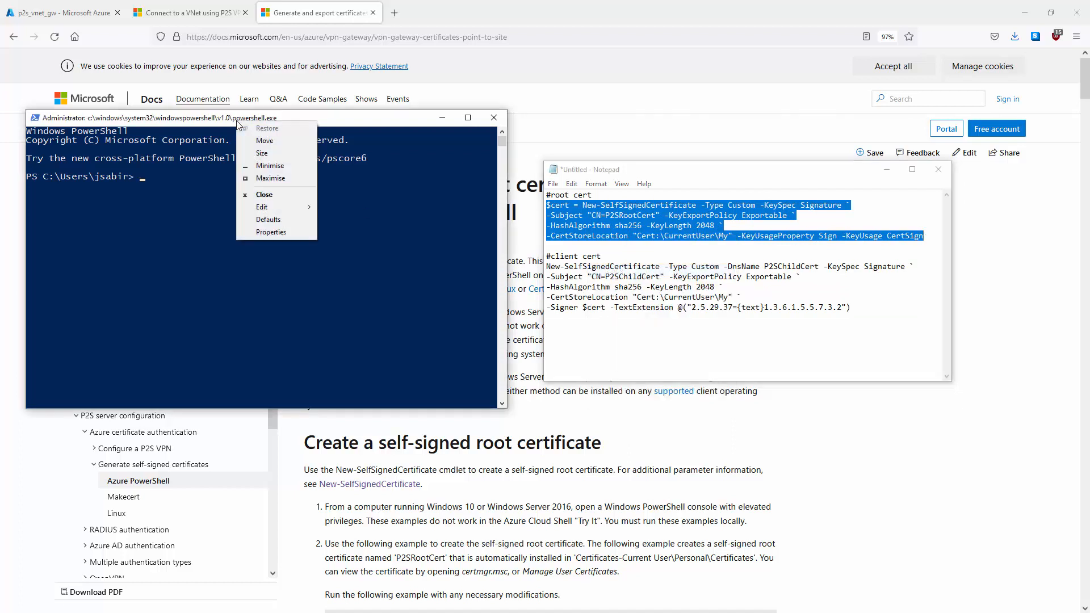
mouse_move(269, 208)
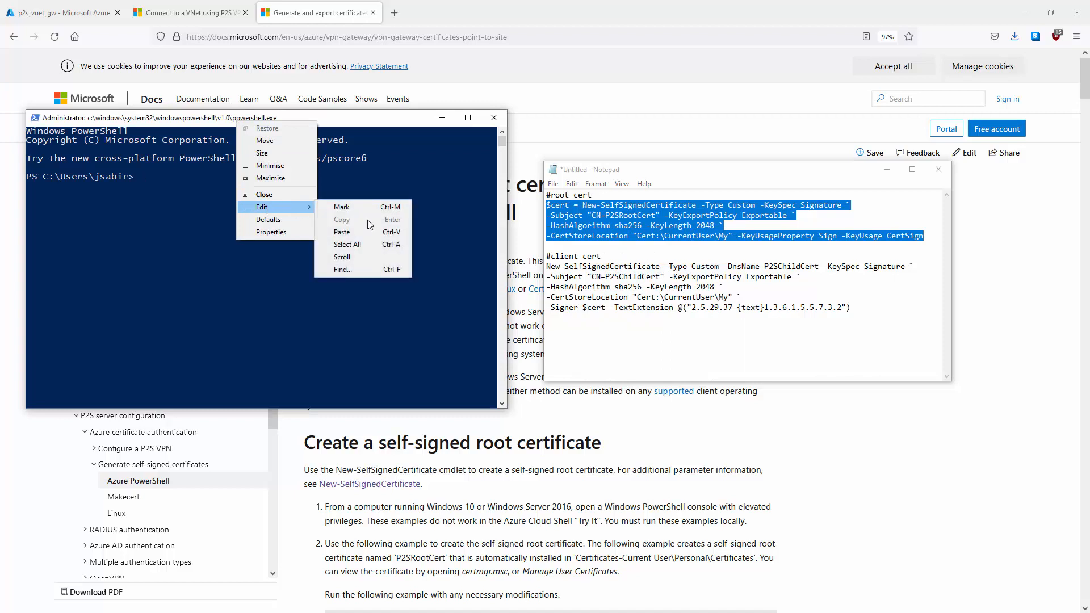
left_click(358, 233)
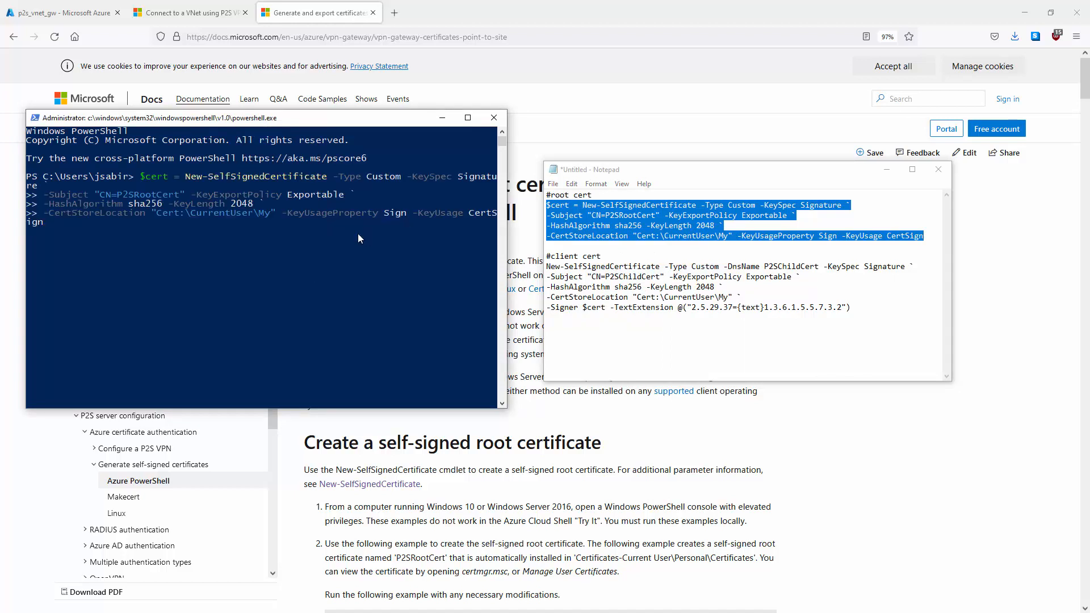
key("Return")
Step: Create the P2SChildCert client certificate signed by P2SRootCert, then launch mmc
left_click_drag(546, 266, 850, 310)
right_click(643, 305)
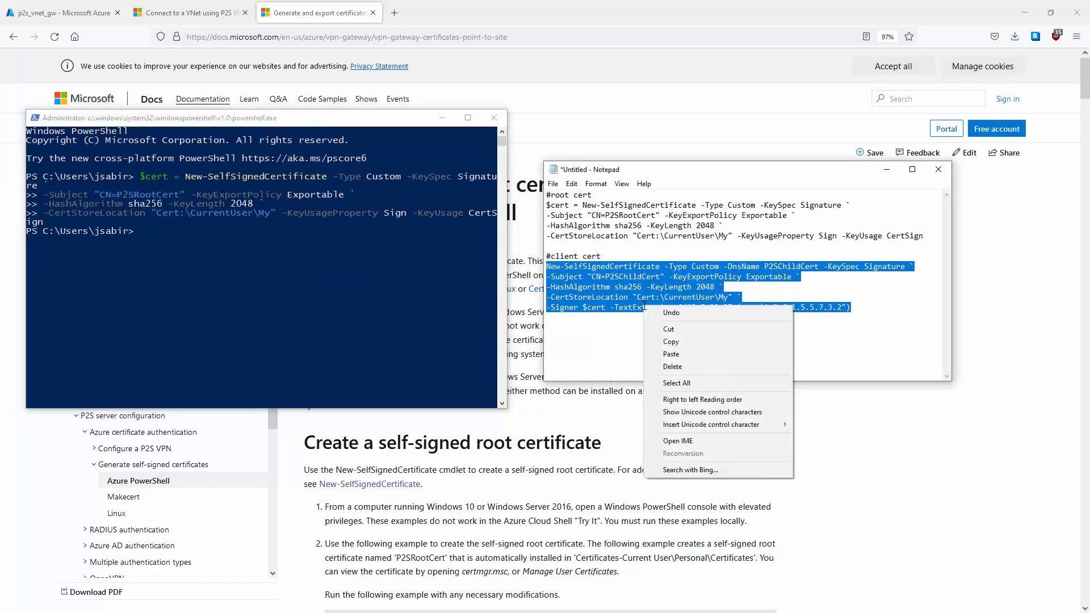
left_click(664, 342)
left_click(216, 118)
right_click(218, 119)
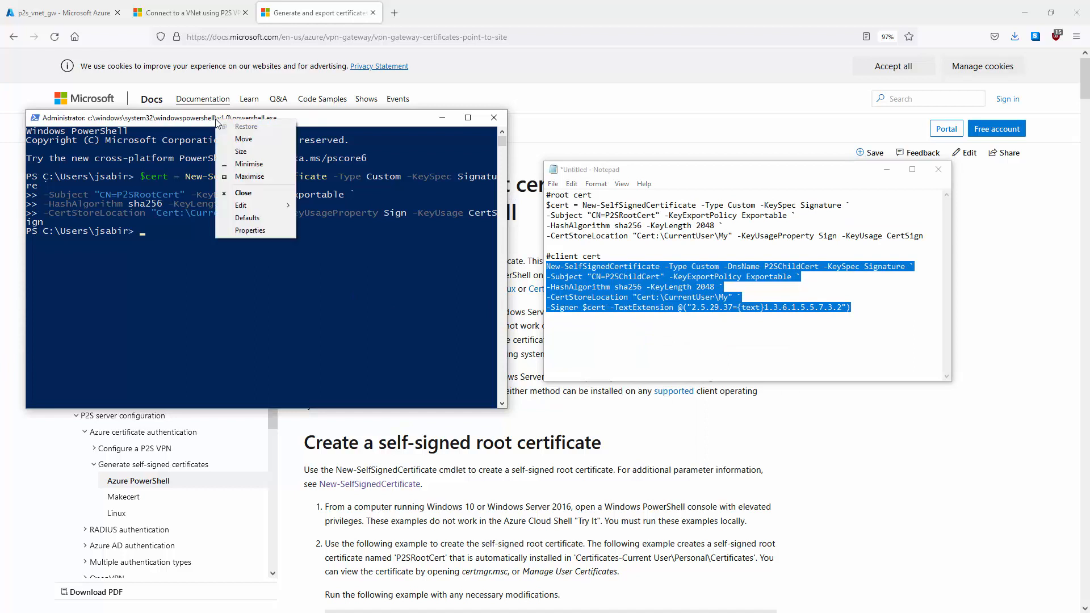
mouse_move(251, 208)
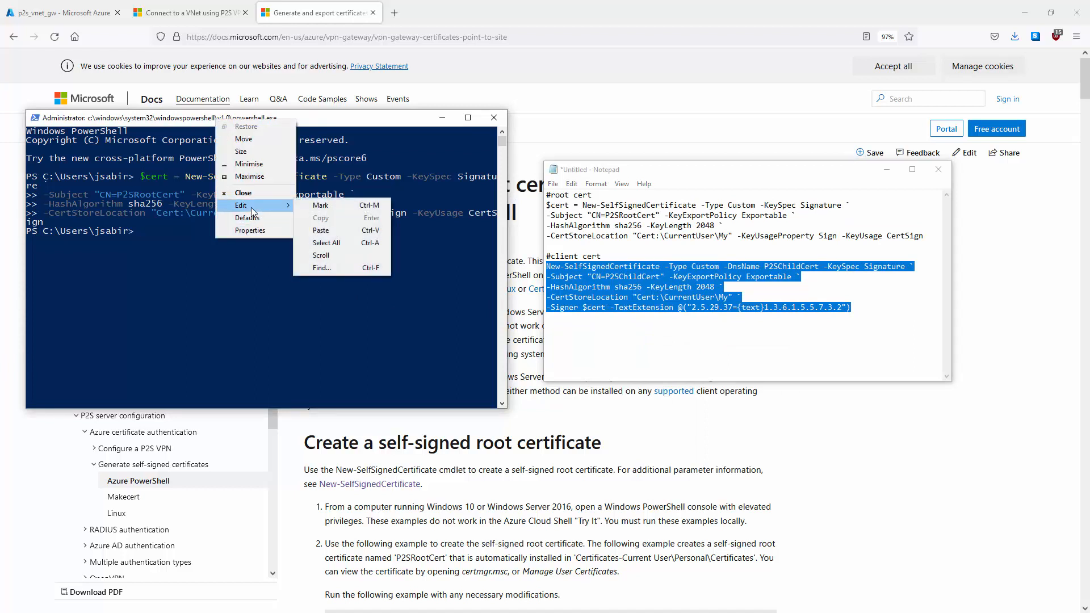
left_click(324, 230)
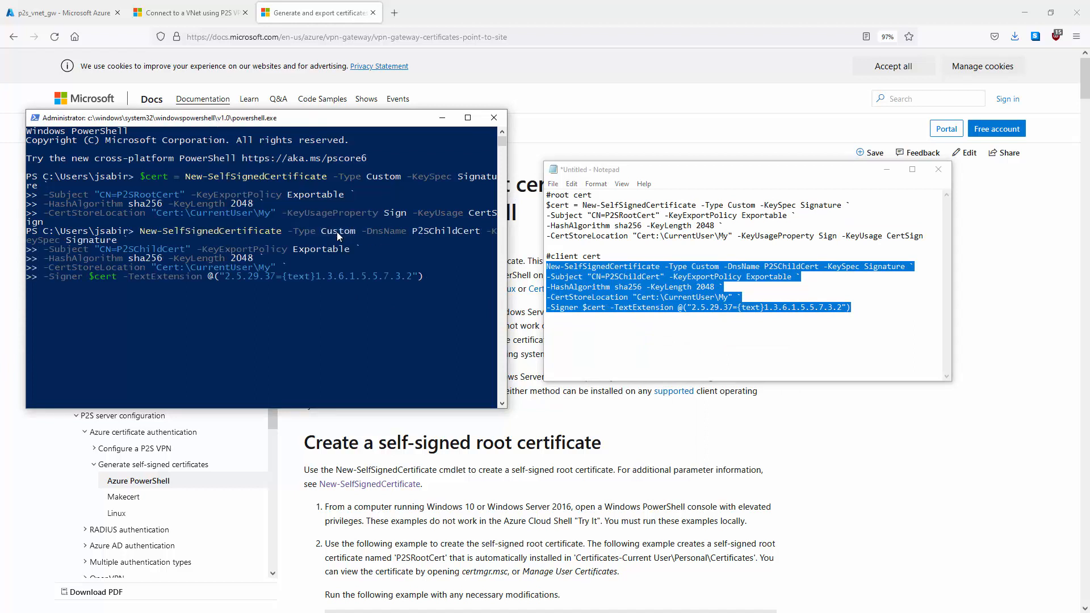
key("Return")
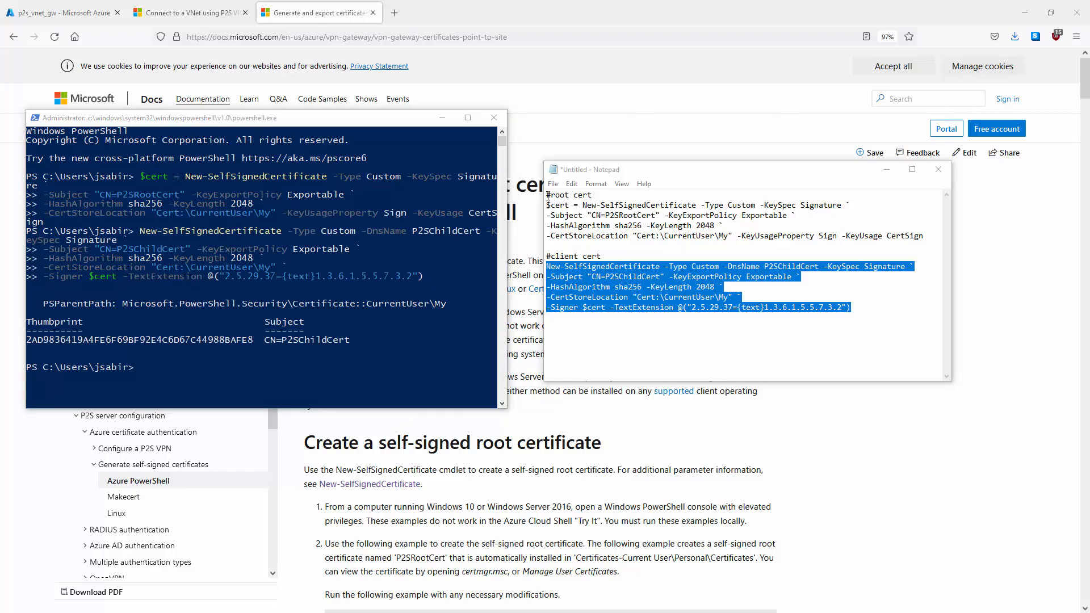
left_click_drag(549, 194, 894, 308)
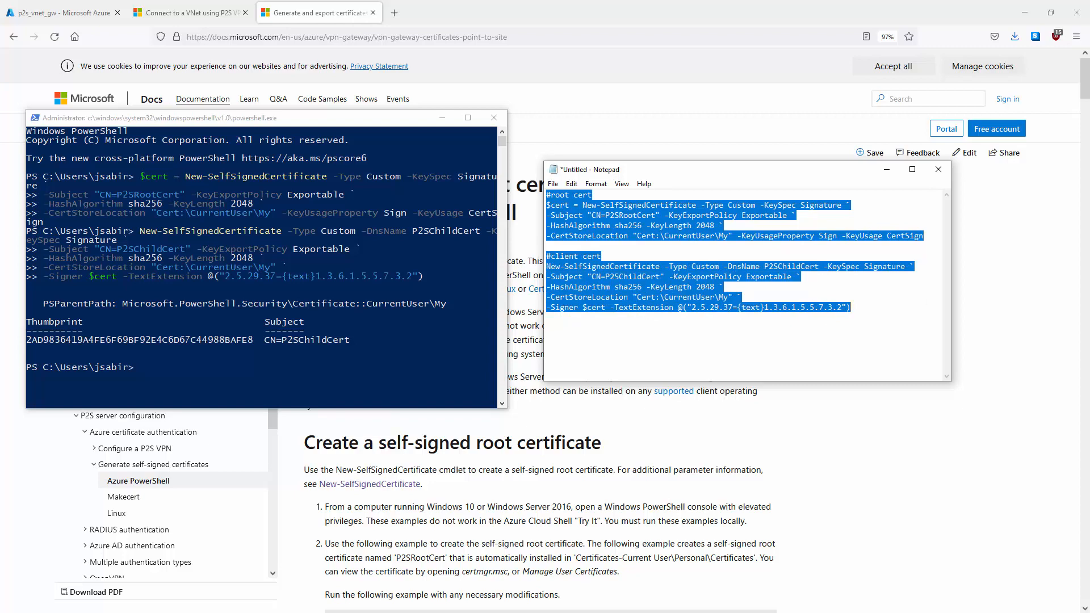
key("super")
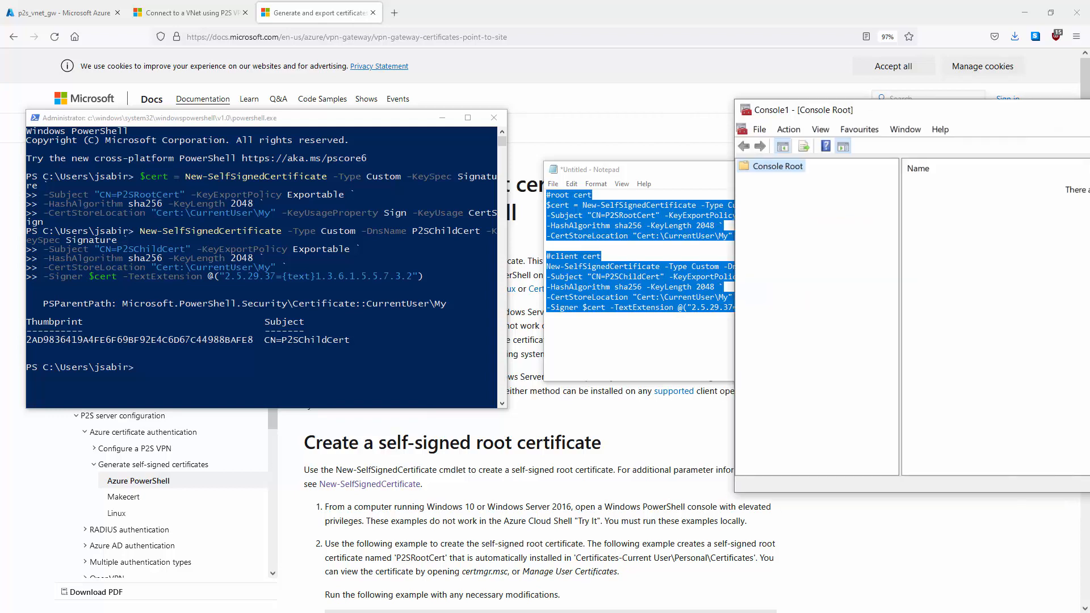
Step: Add the Current User Certificates snap-in and show Personal certificates P2SChildCert and P2SRootCert
left_click_drag(875, 100, 465, 137)
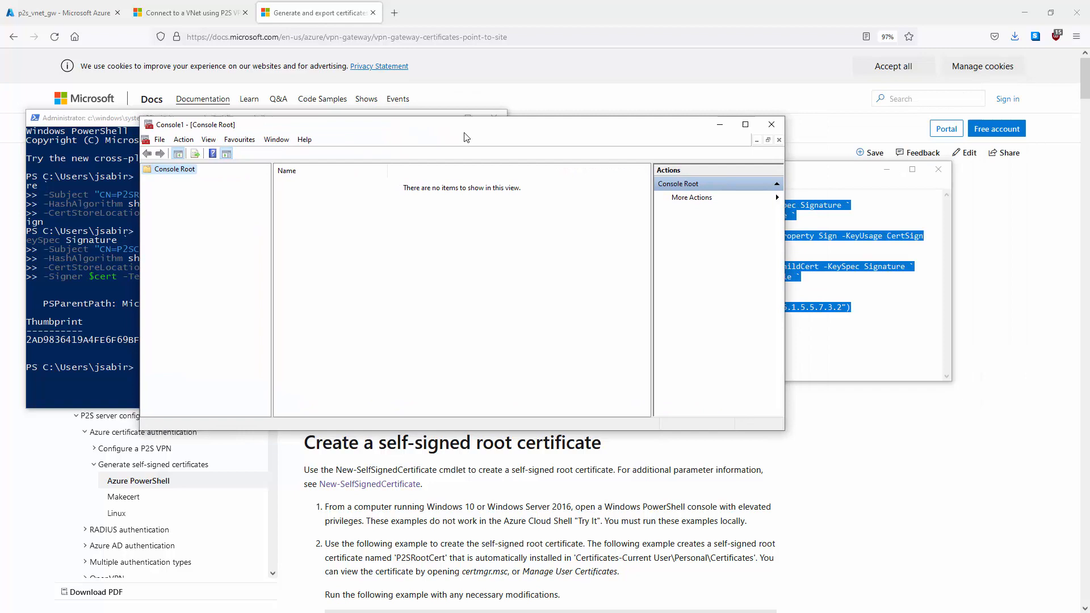
left_click(160, 140)
left_click(198, 209)
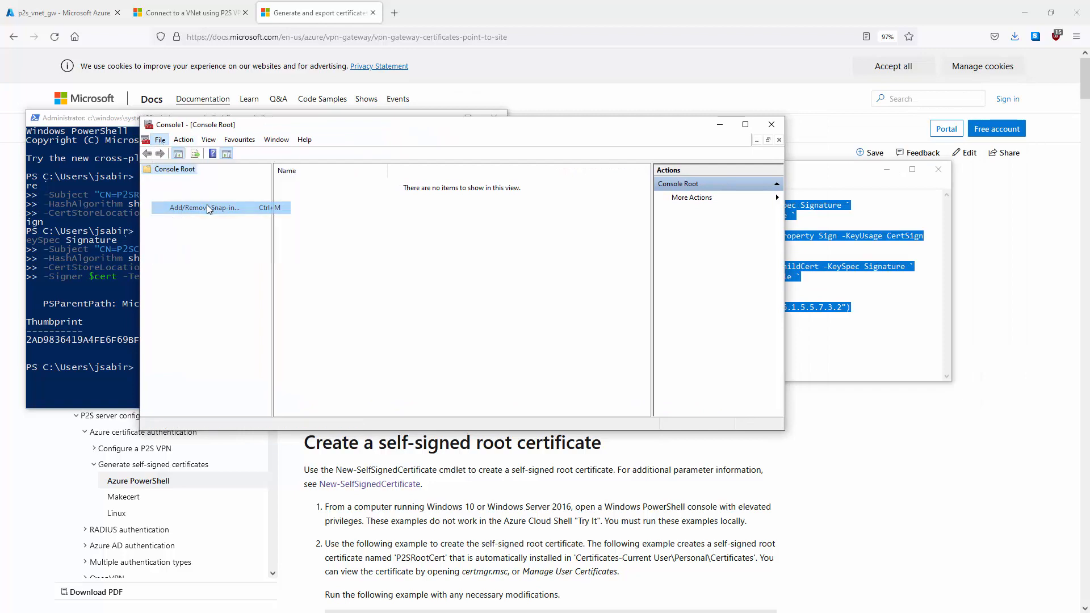
left_click(309, 233)
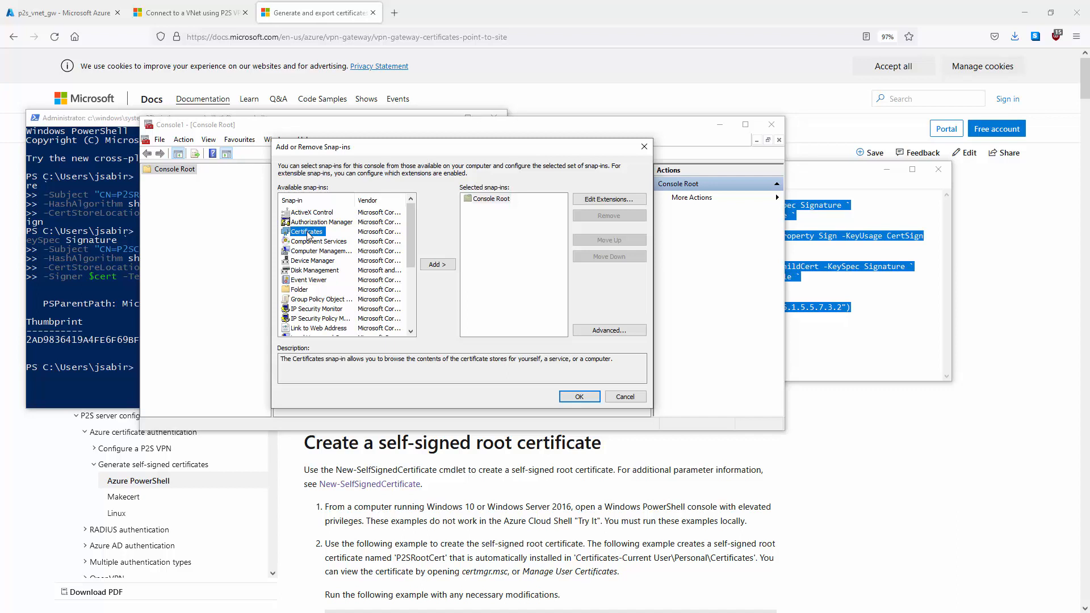
double_click(309, 233)
left_click(579, 396)
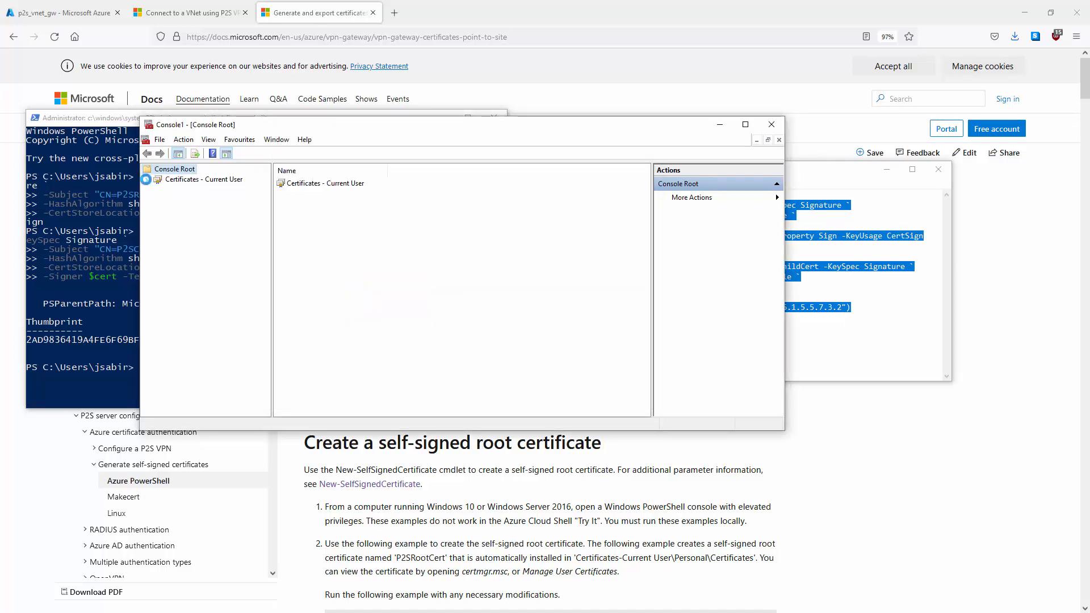
left_click(158, 190)
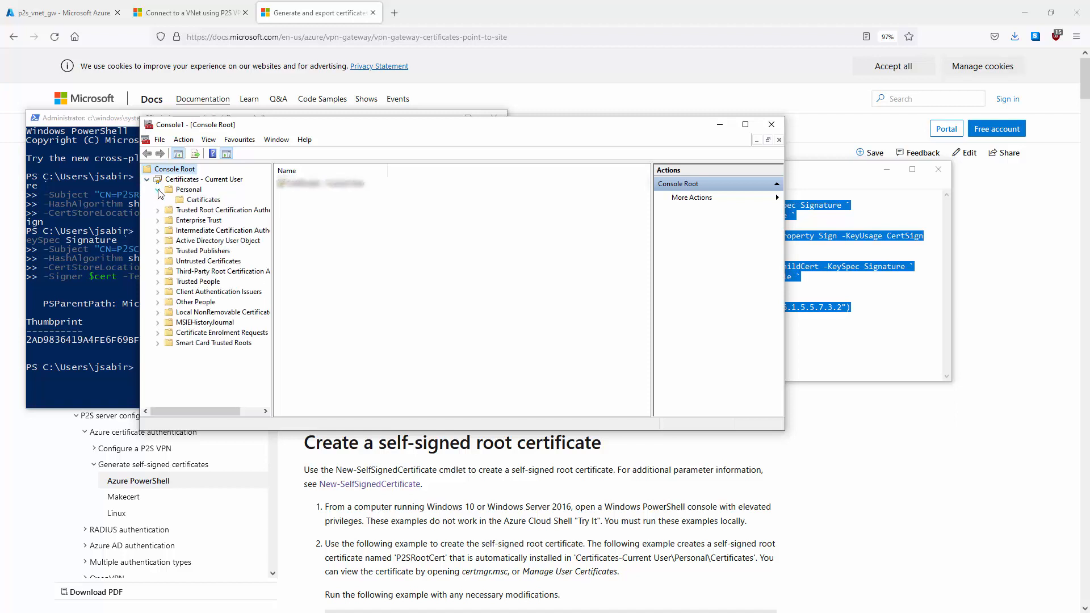
left_click(188, 201)
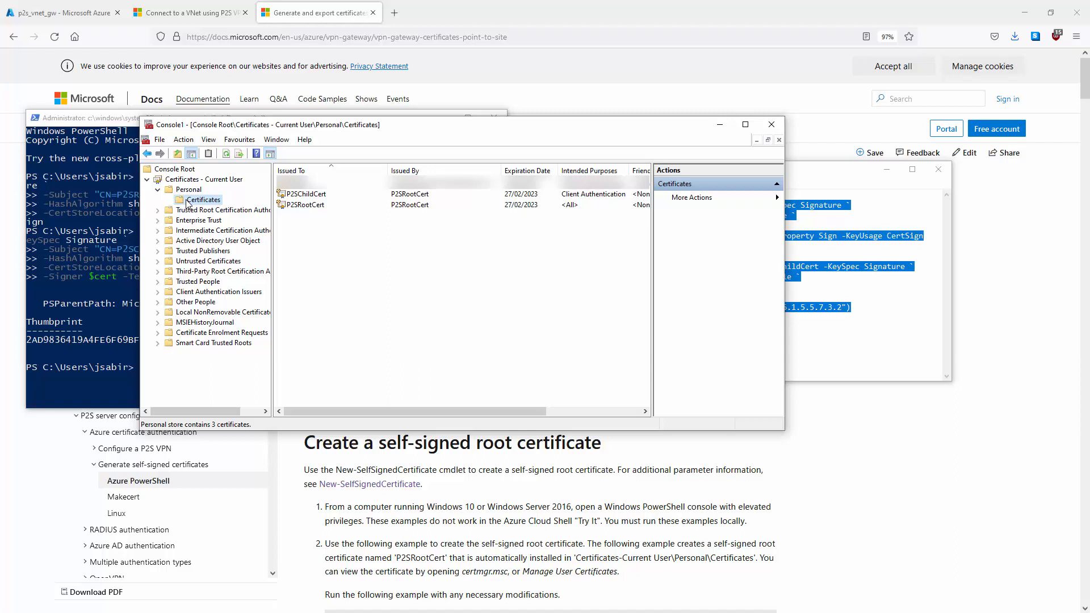
left_click(296, 204)
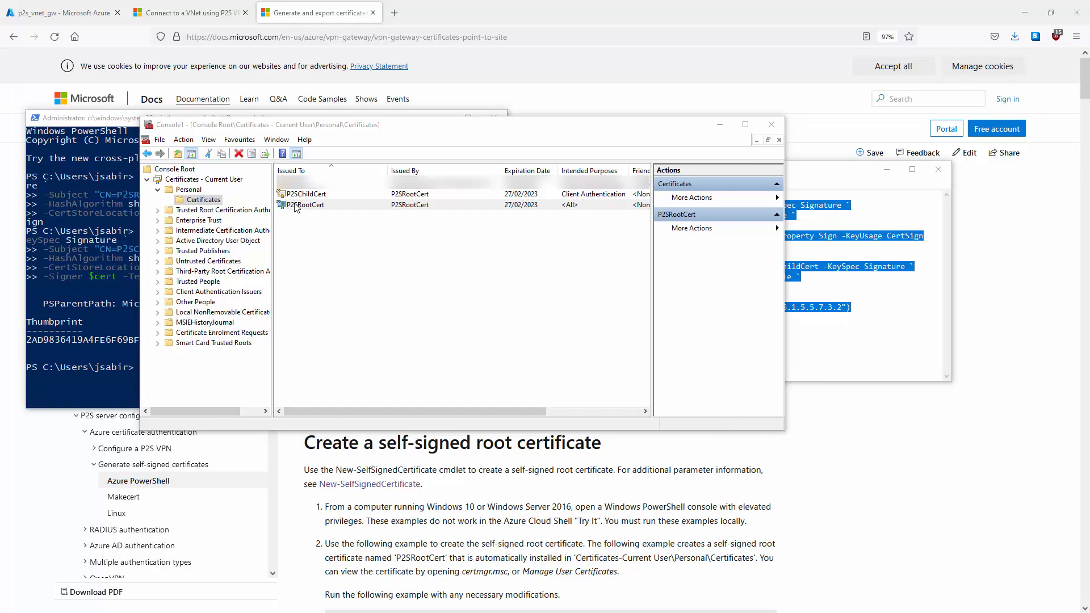
Step: Start exporting P2SRootCert without its private key in Base-64 encoded X.509 format
right_click(296, 205)
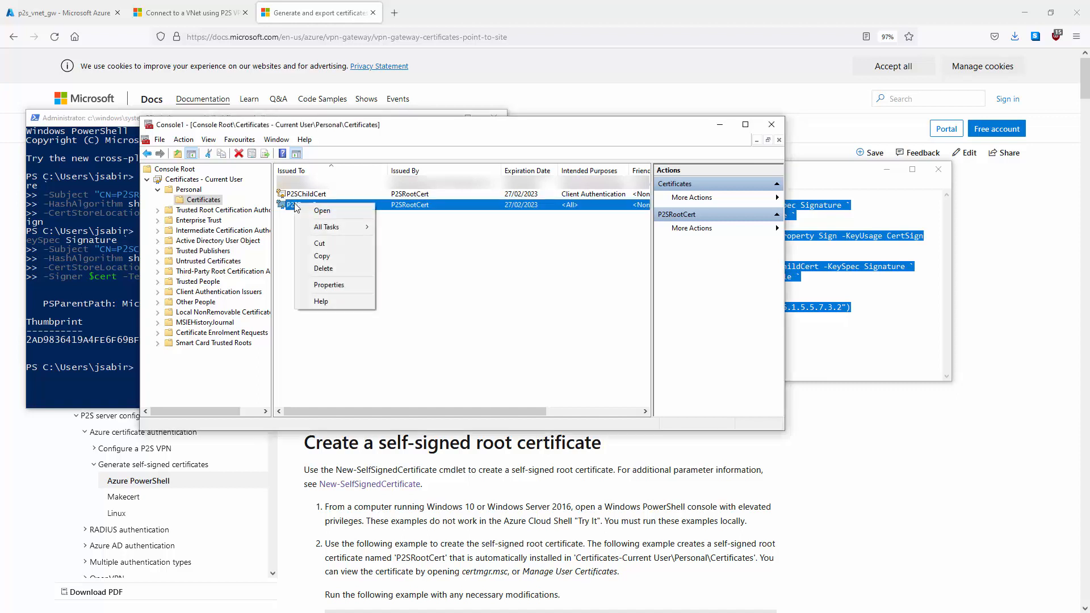
mouse_move(340, 230)
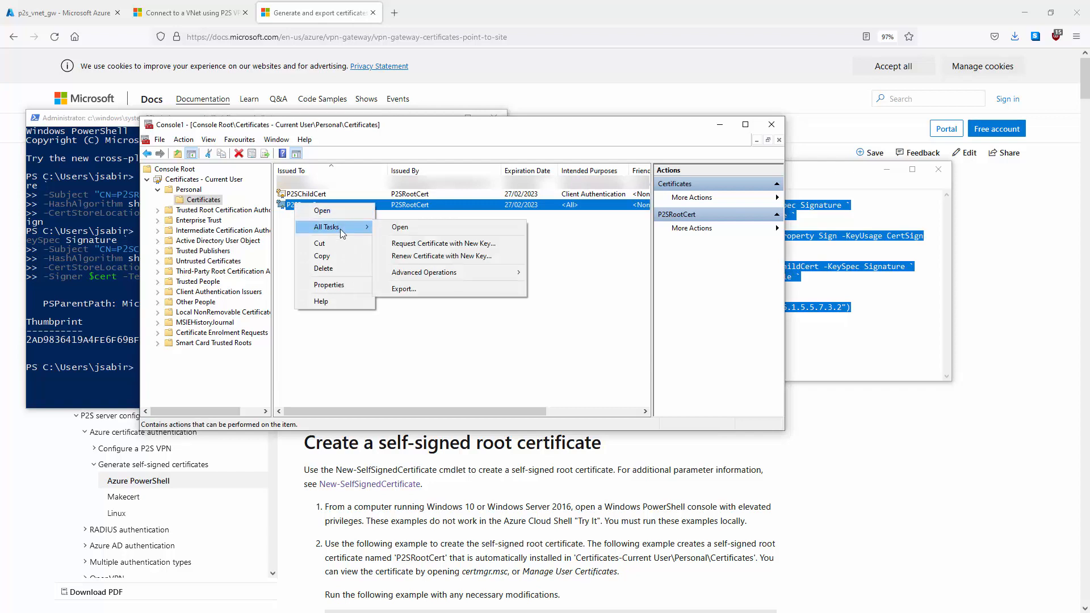
left_click(427, 287)
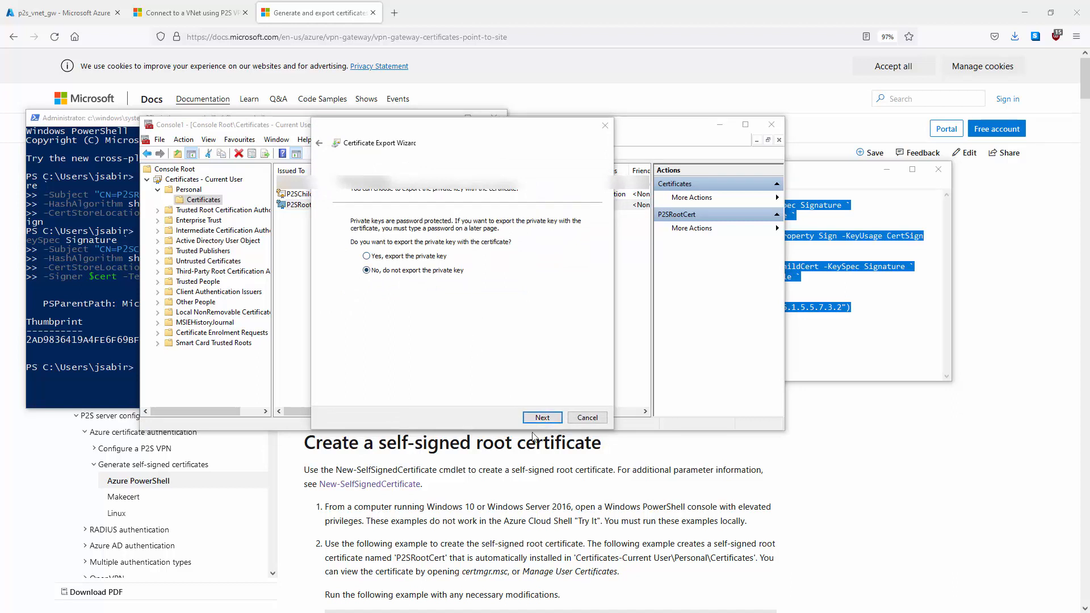
left_click(541, 419)
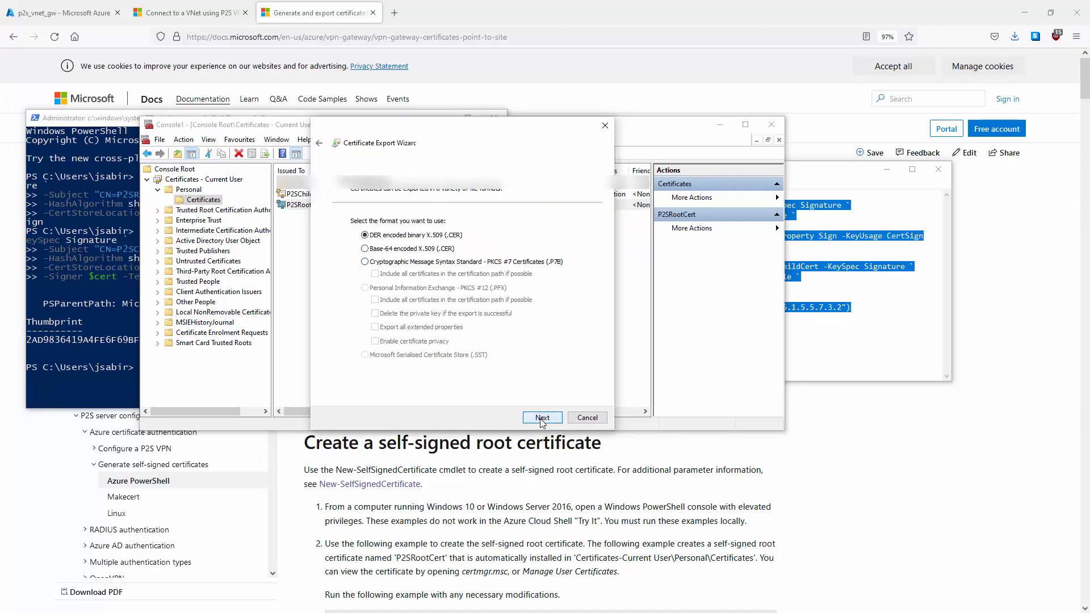
left_click(365, 249)
left_click(541, 418)
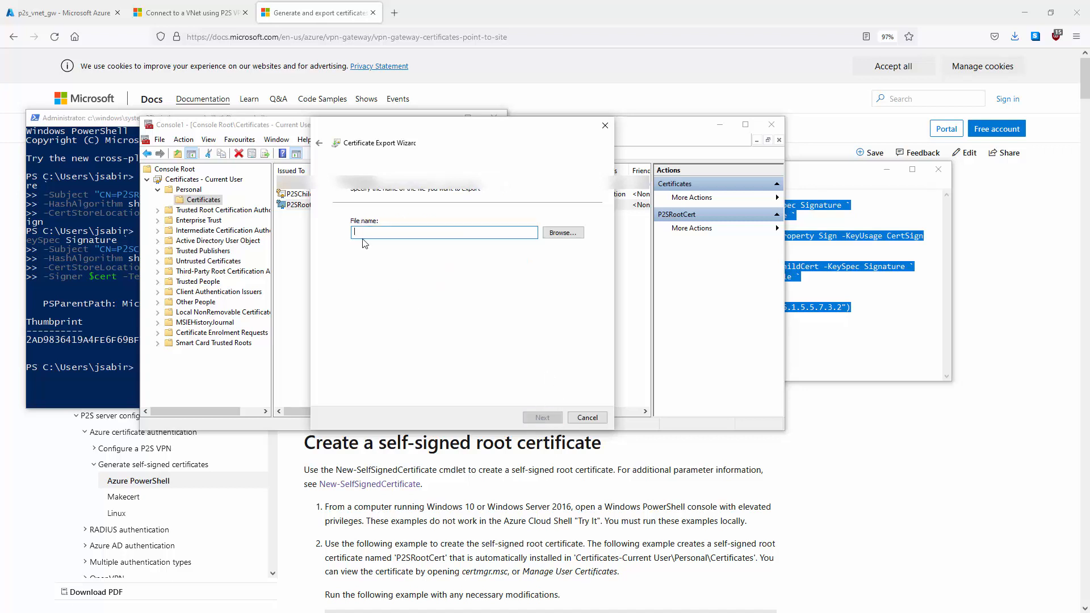
Step: Save the export as vpnrootcert in Documents\Certificates and finish the wizard
type("vpnrootcert")
left_click(564, 237)
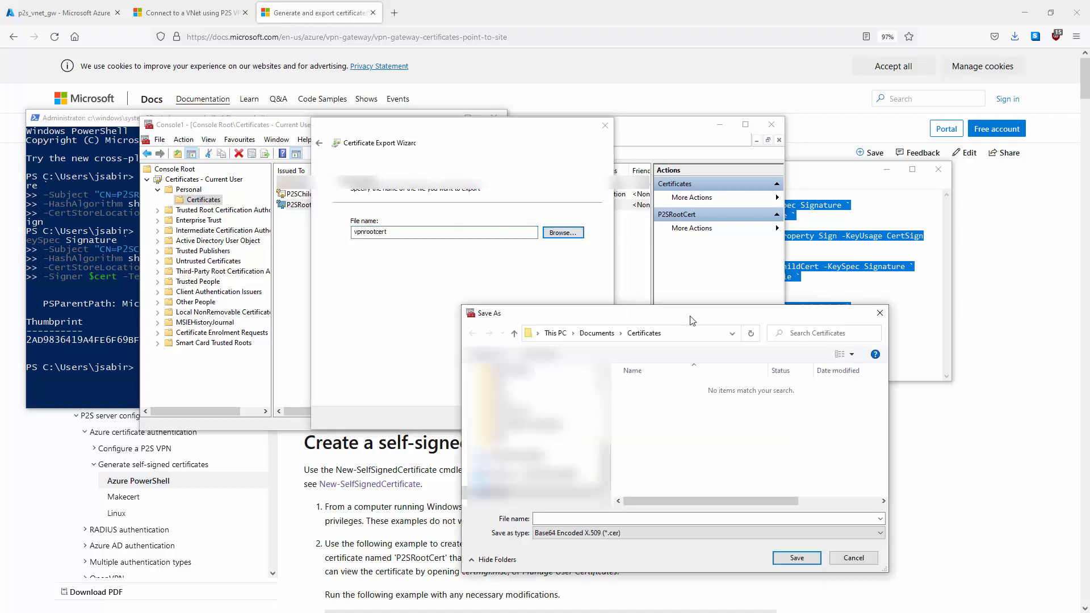
left_click(582, 518)
type("vp")
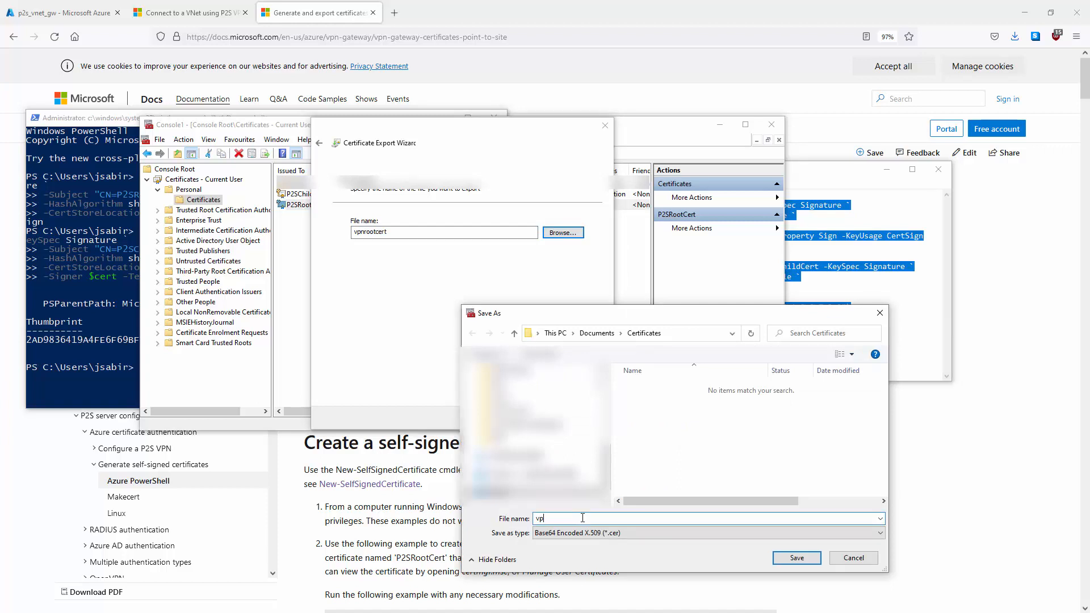
type("nrootcert")
key("Return")
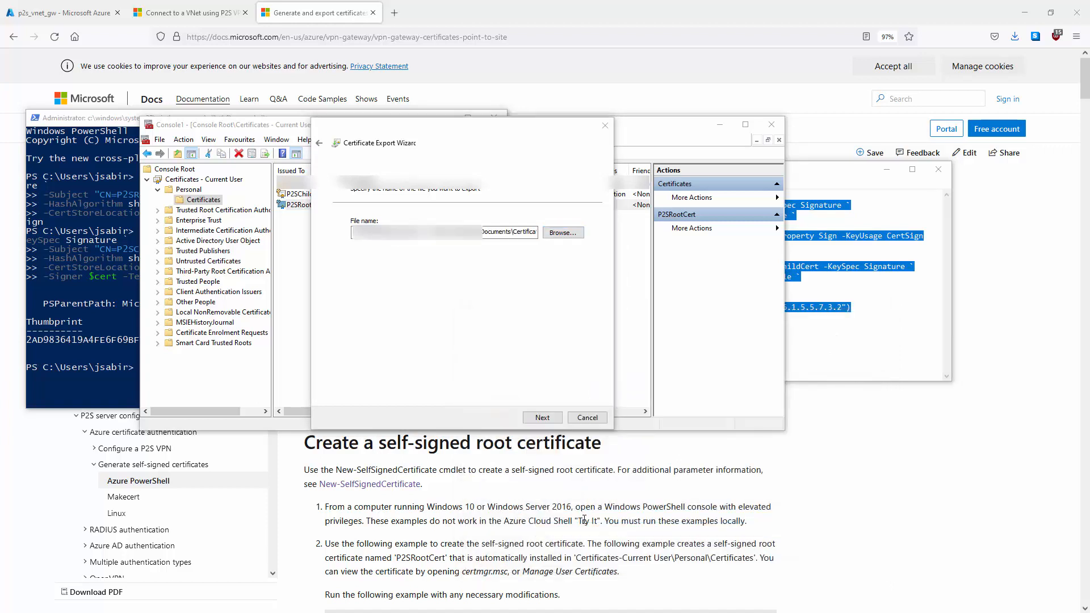
left_click(543, 418)
left_click(542, 419)
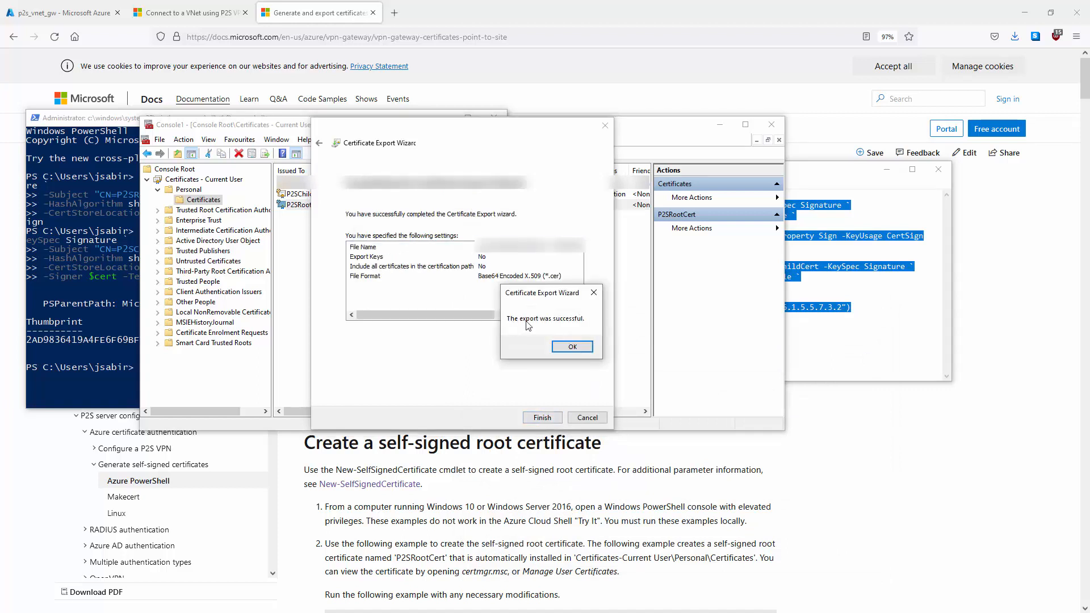
left_click(576, 348)
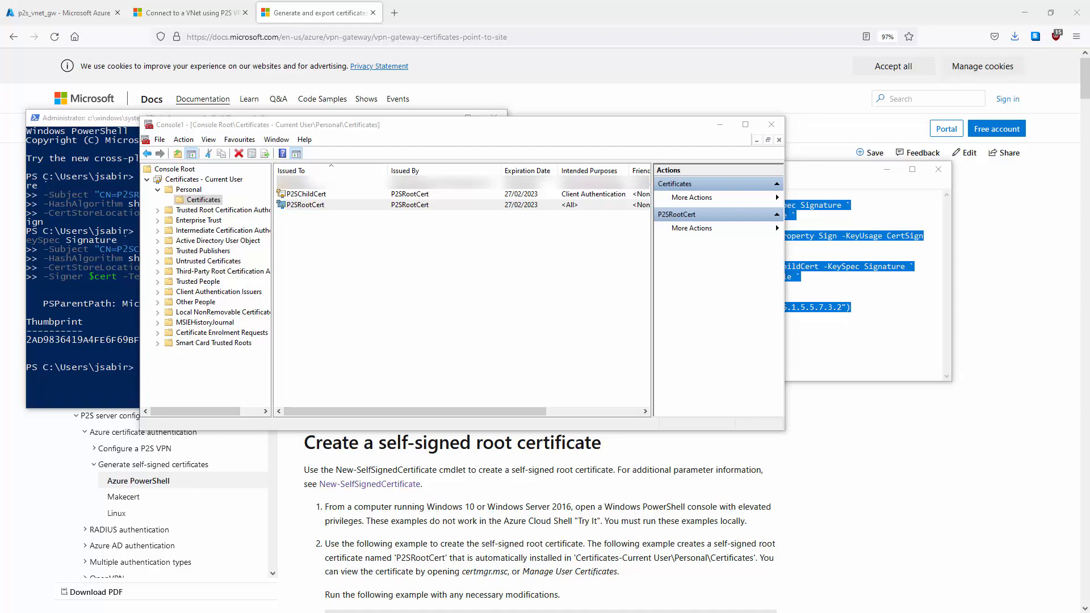
Step: Copy vpnrootcert.cer's Base64 body text from Notepad and return to the Azure gateway page
left_click_drag(999, 212, 553, 196)
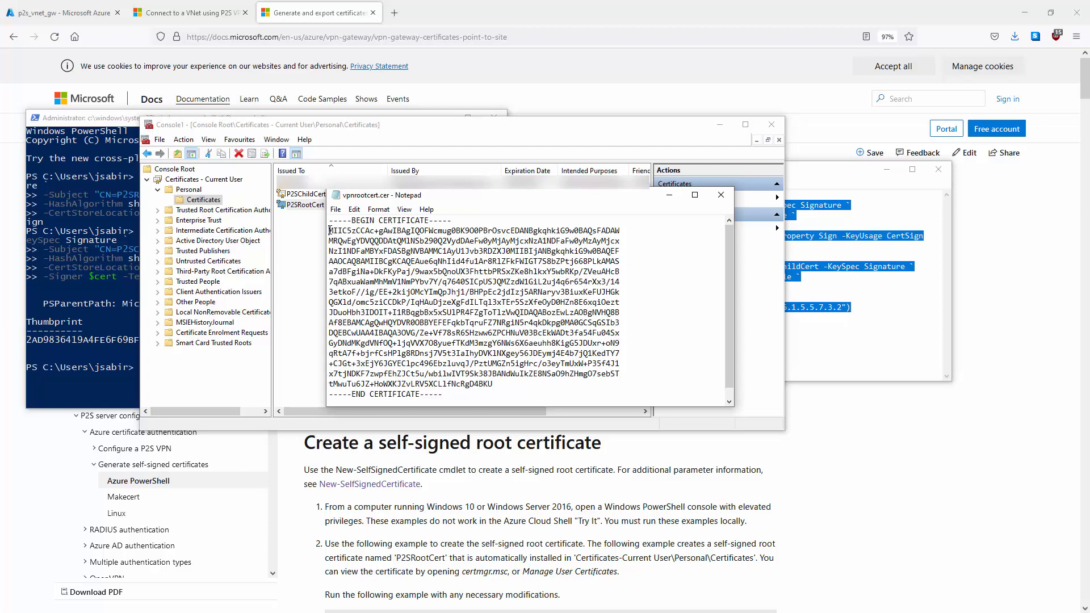
left_click_drag(329, 230, 499, 387)
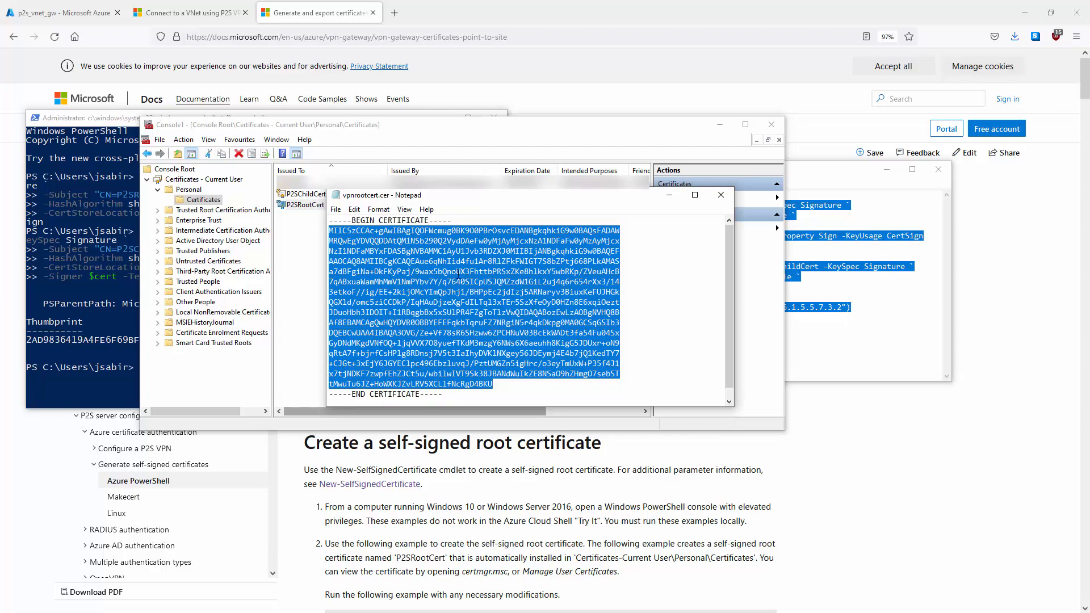
right_click(459, 273)
left_click(499, 312)
left_click(43, 10)
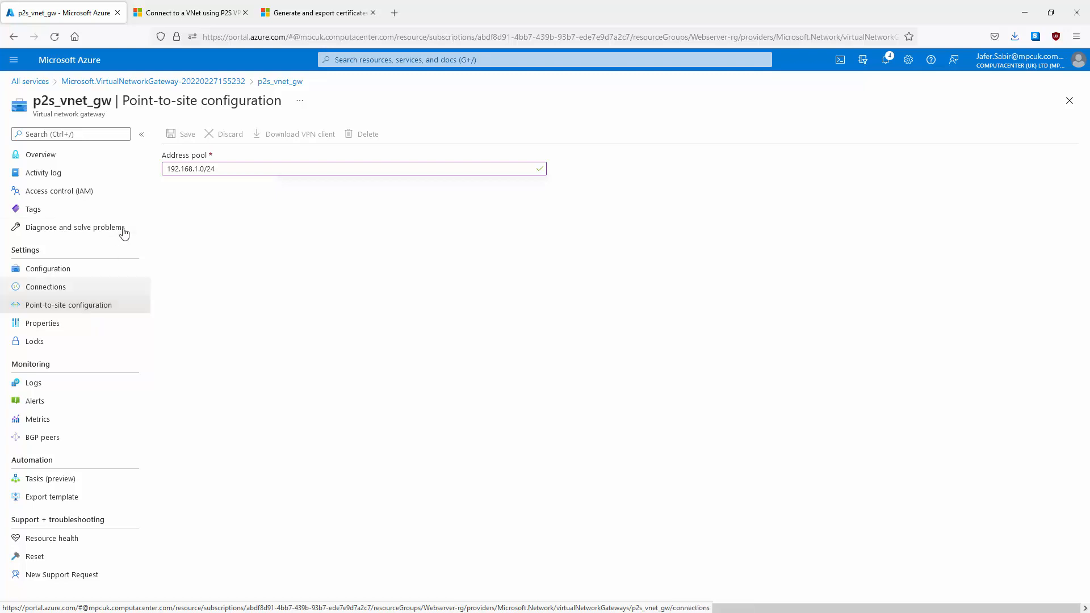
Step: After reloading, add root certificate p2srootcert with the pasted Base64 data and save
left_click(55, 38)
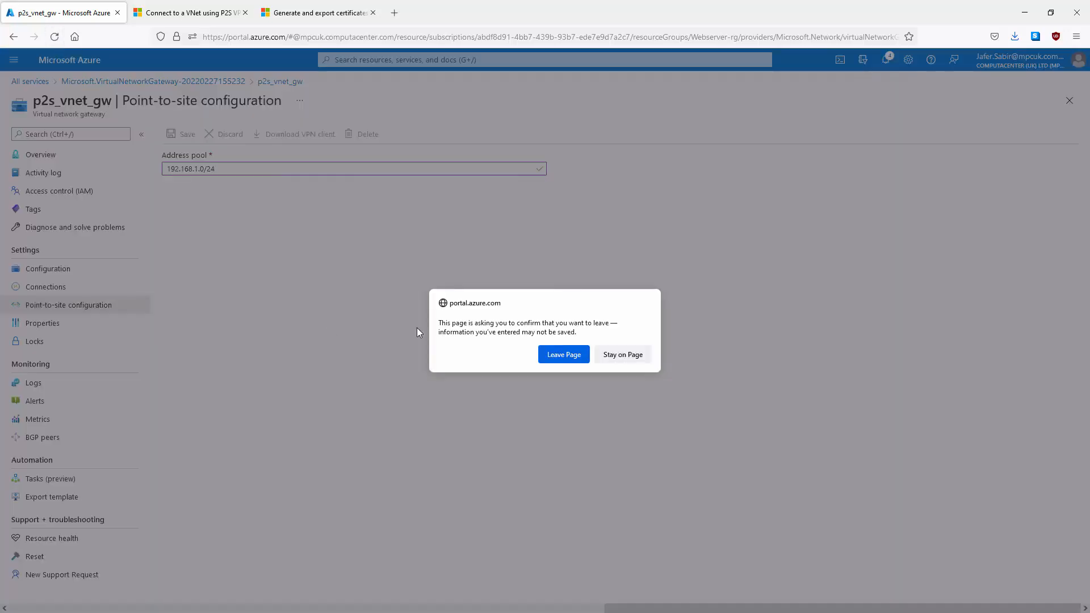
left_click(575, 359)
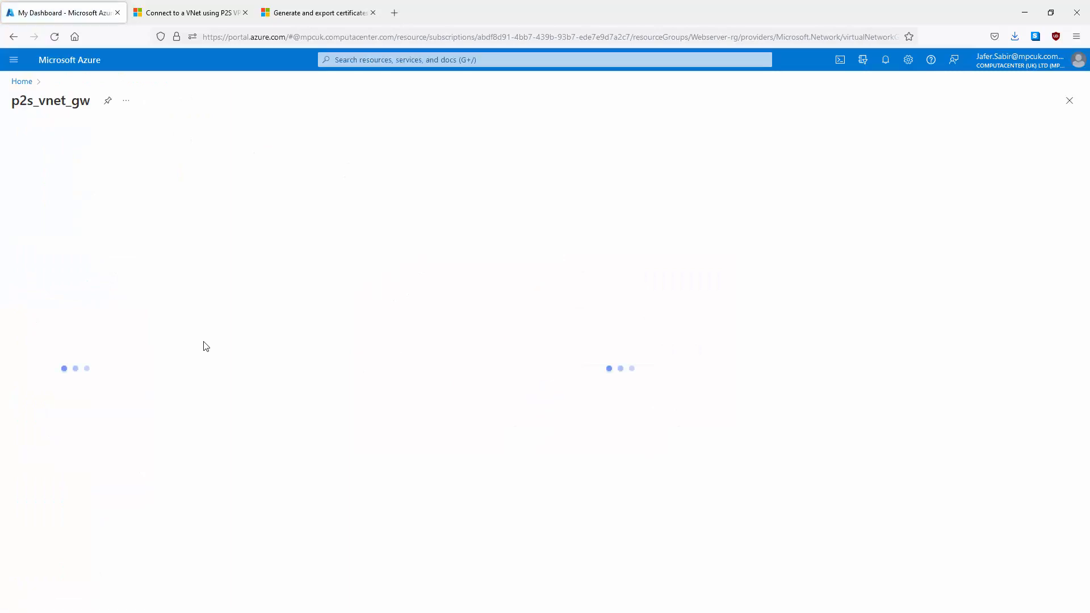
left_click(202, 238)
type("p2")
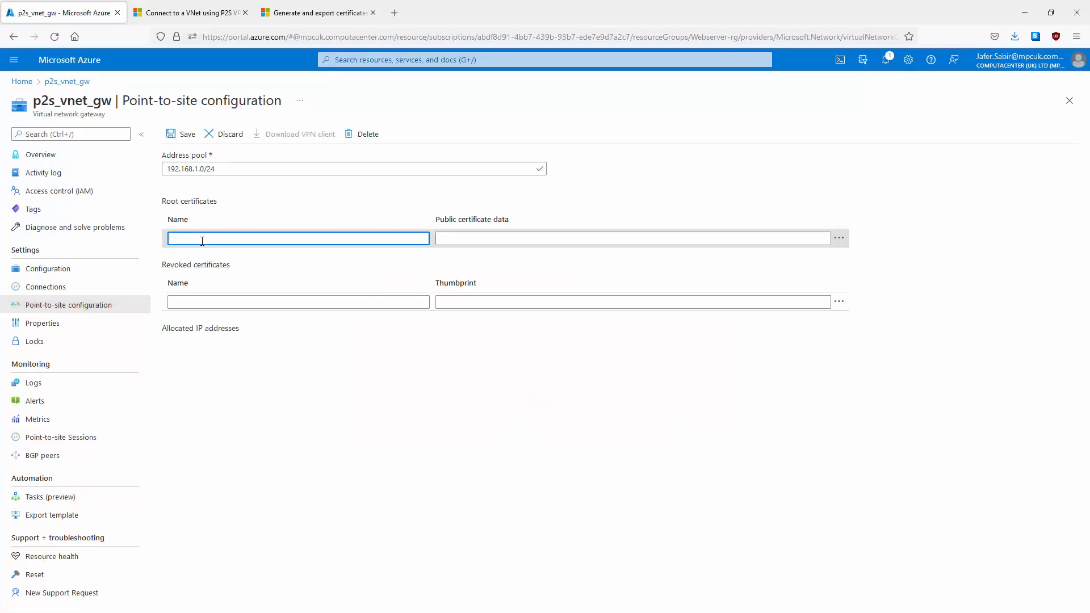
type("srootcert")
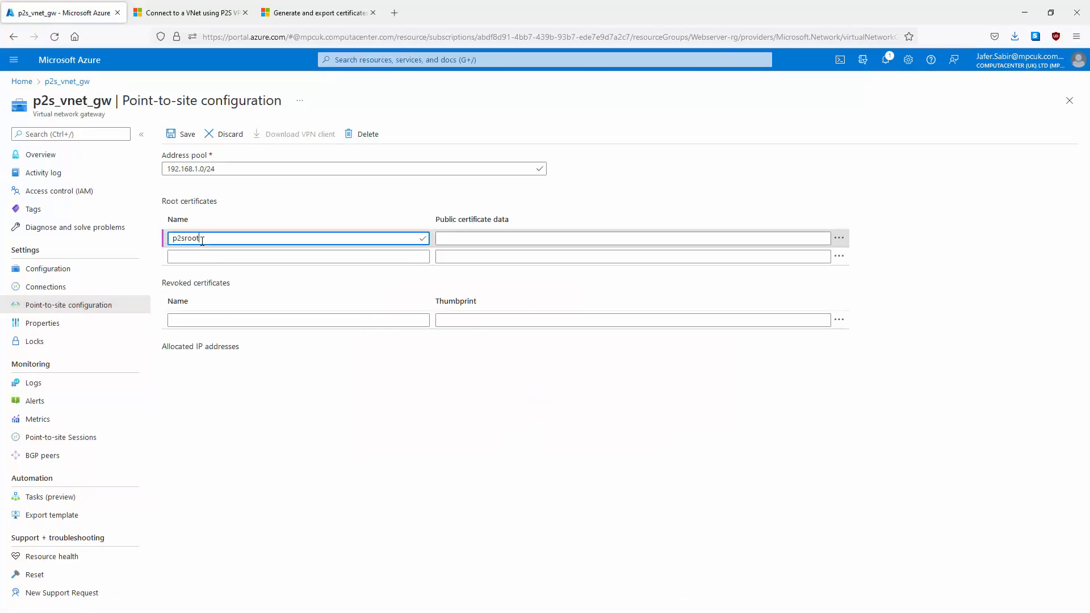
left_click(465, 238)
right_click(466, 239)
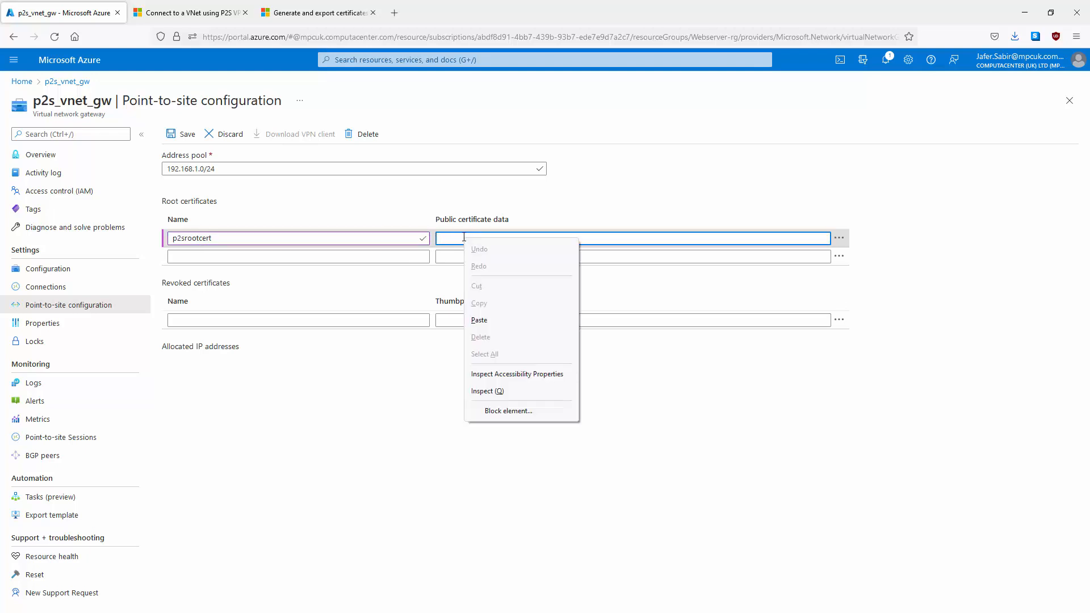
left_click(480, 321)
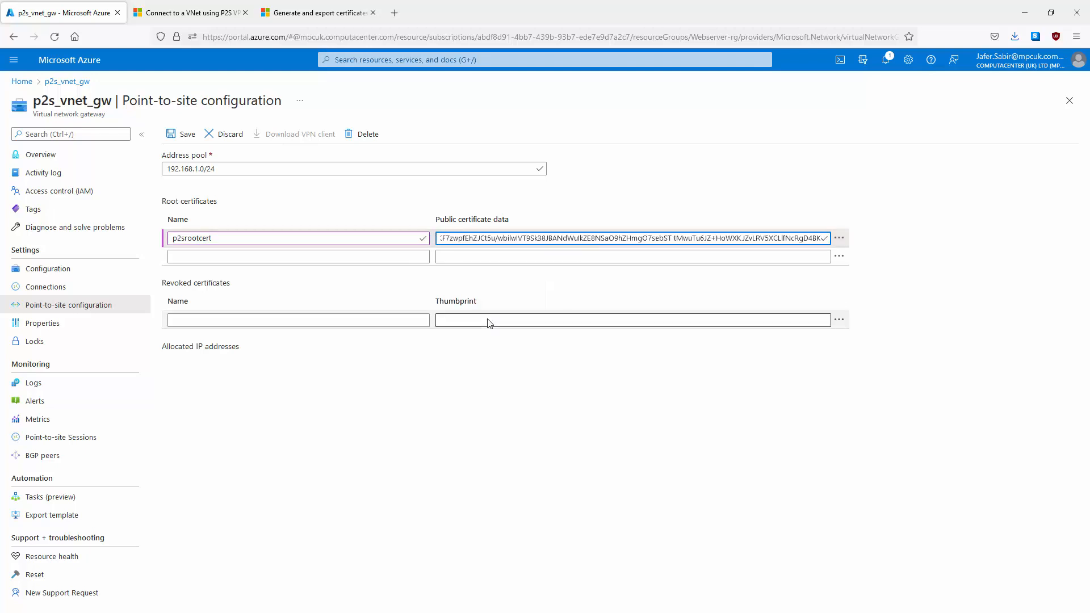
left_click(184, 136)
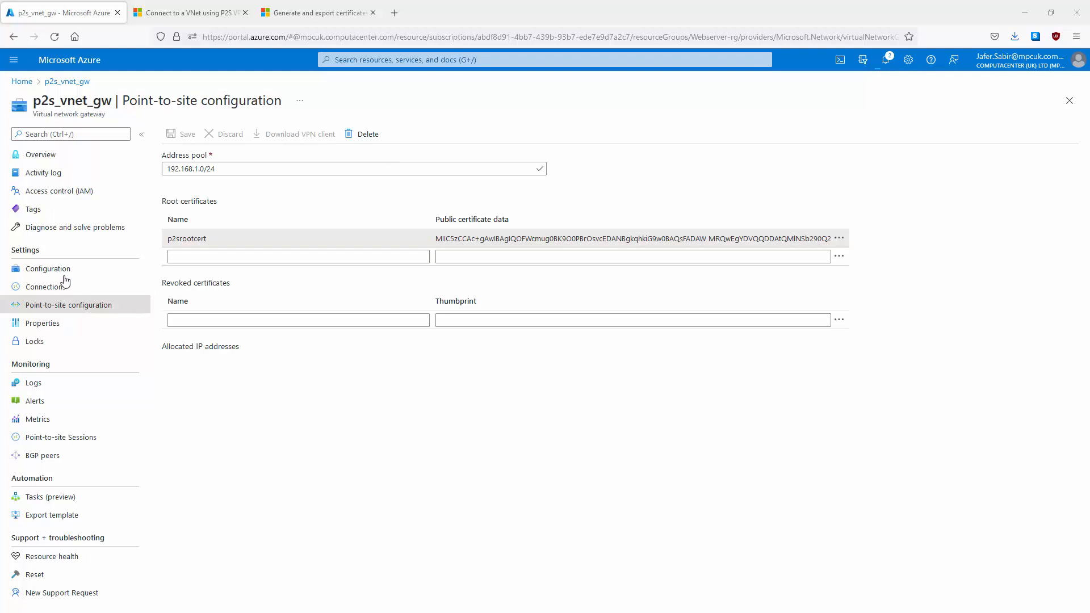
Step: Retry the VPN client download once notifications confirm the p2s_vnet_gw gateway has saved
left_click(39, 289)
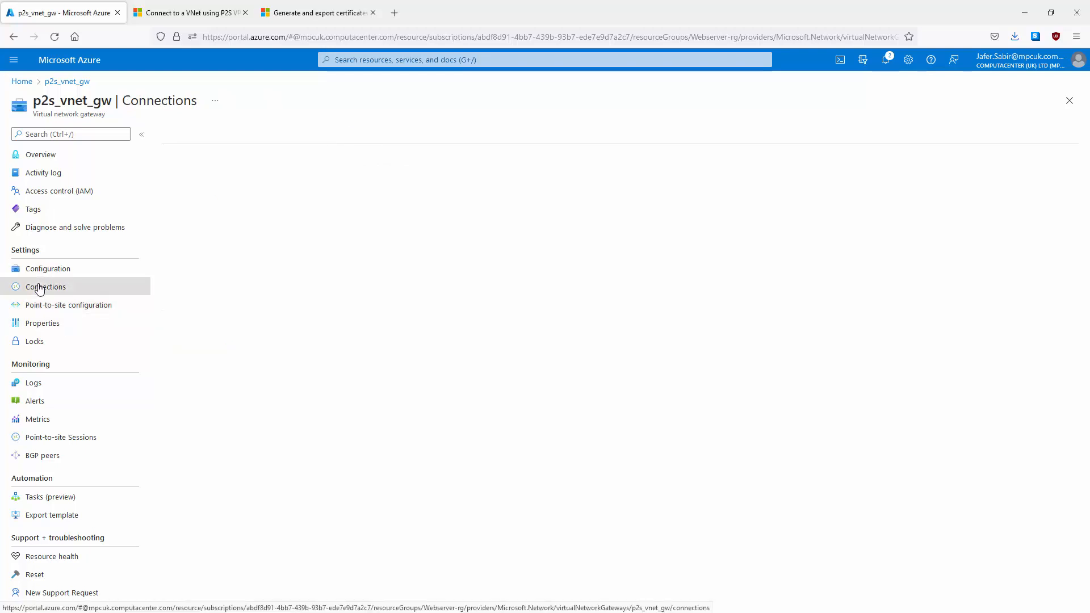
left_click(62, 308)
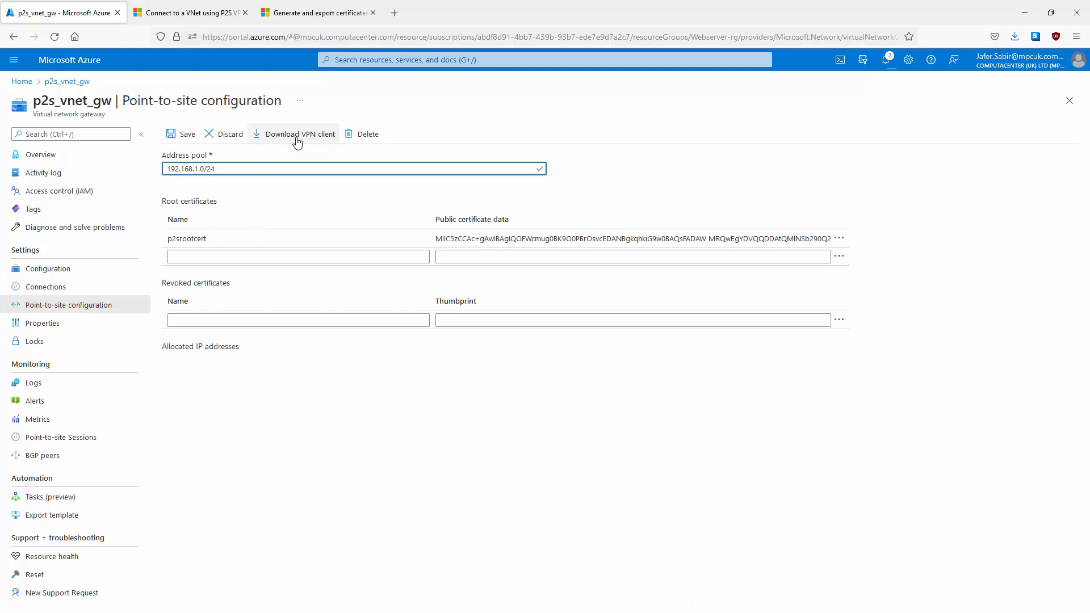
left_click(297, 142)
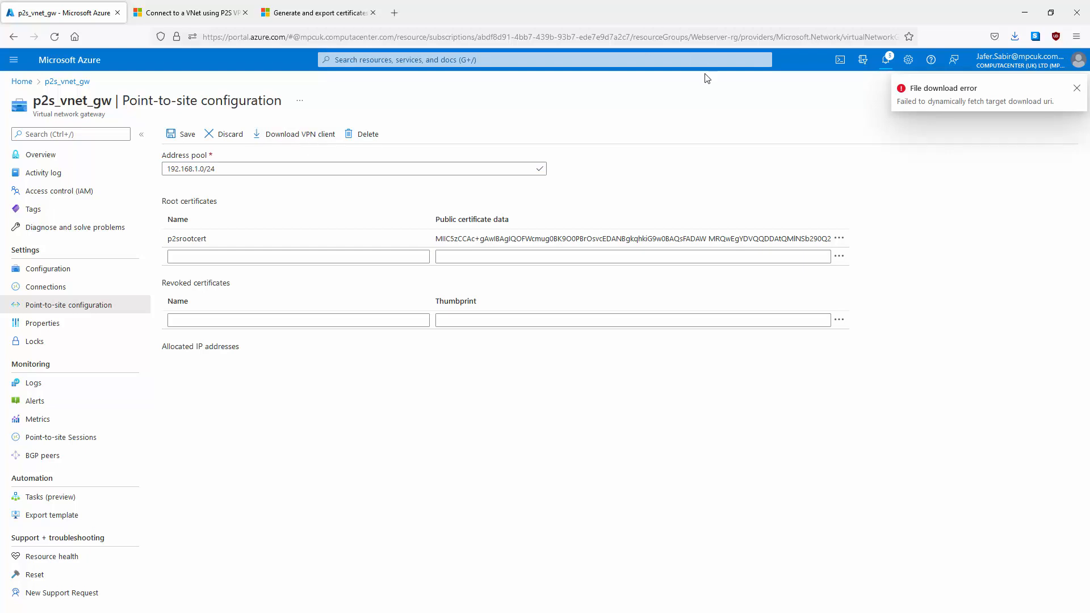
left_click(887, 60)
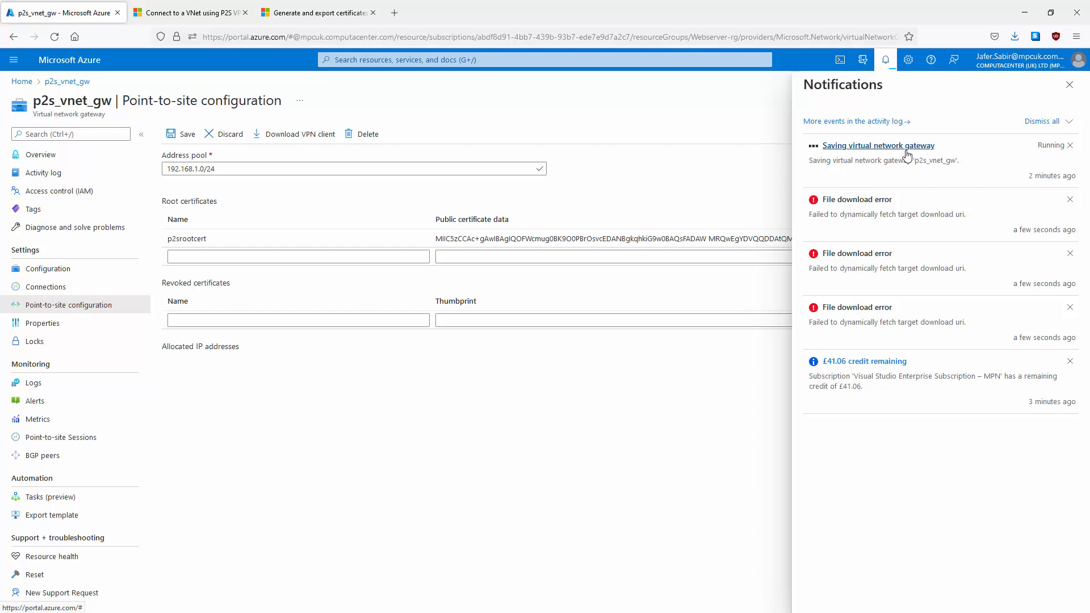
left_click(887, 60)
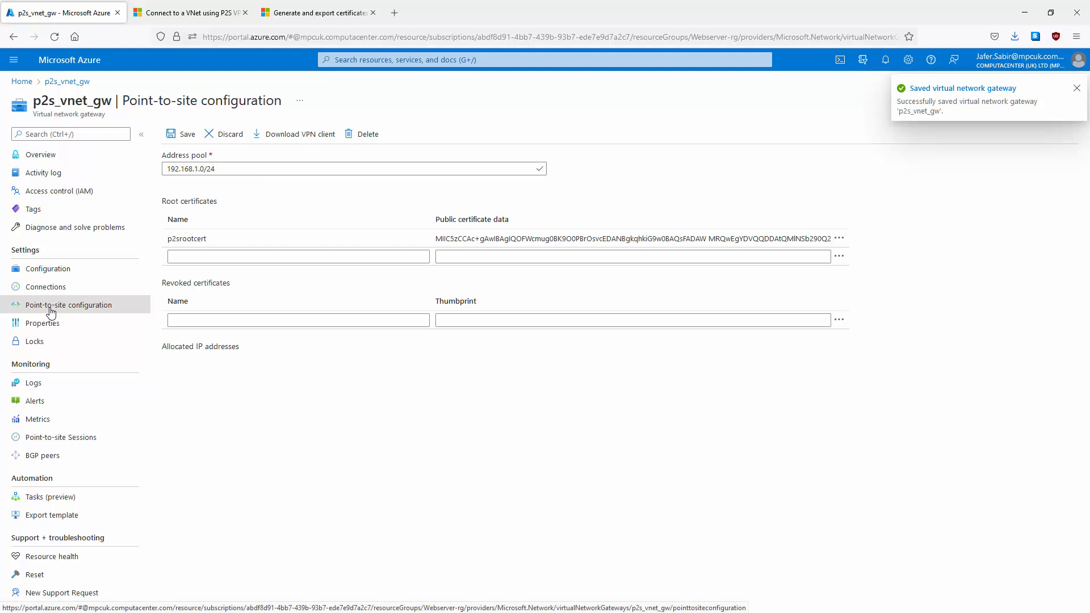
left_click(286, 135)
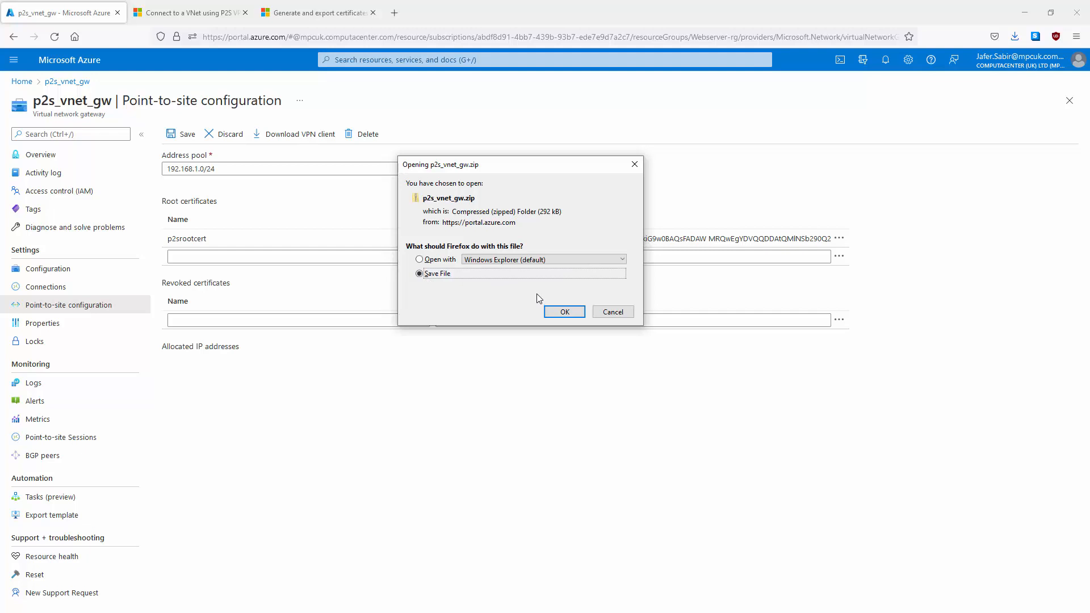
Step: Save p2s_vnet_gw.zip to disk and bring its opened folder window into view
left_click(565, 312)
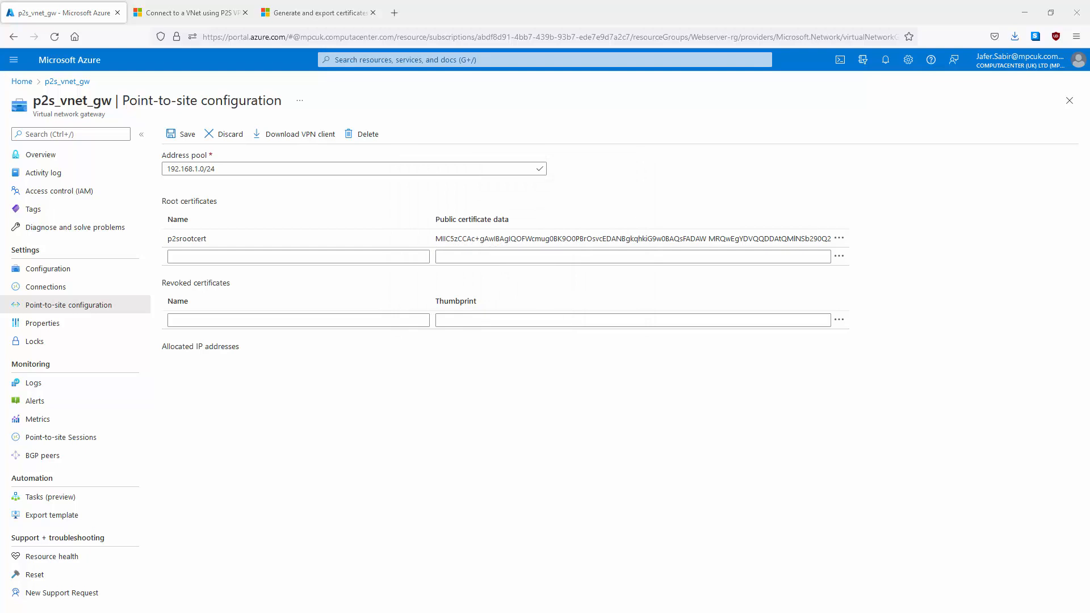
left_click_drag(1089, 162, 386, 200)
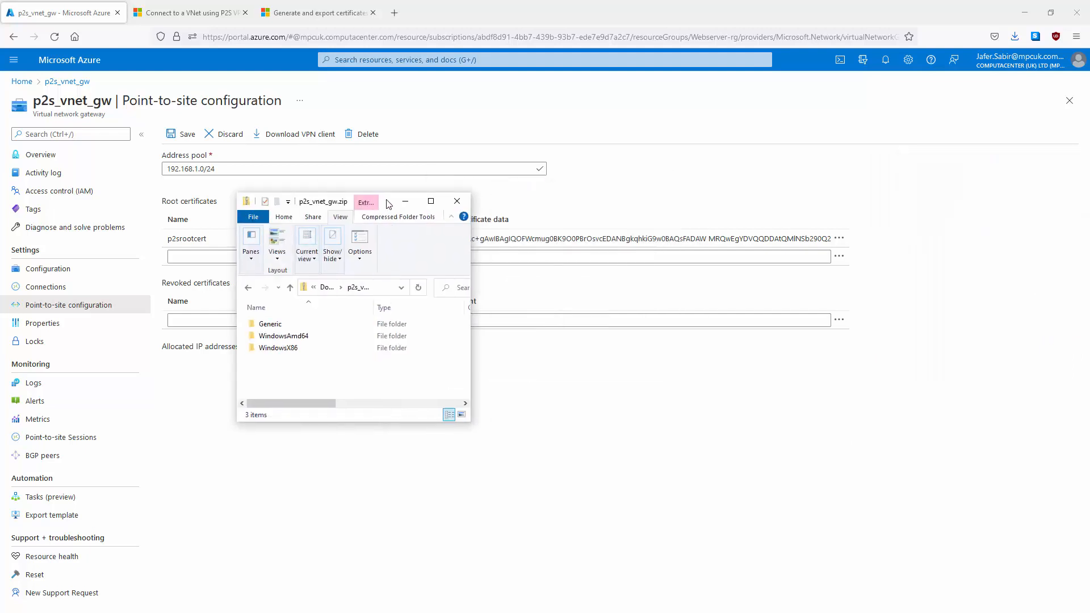
Step: Install the Webserver-vnet VPN client from WindowsAmd64\VpnClientSetupAmd64.exe, allowing it past the SmartScreen warning
double_click(291, 338)
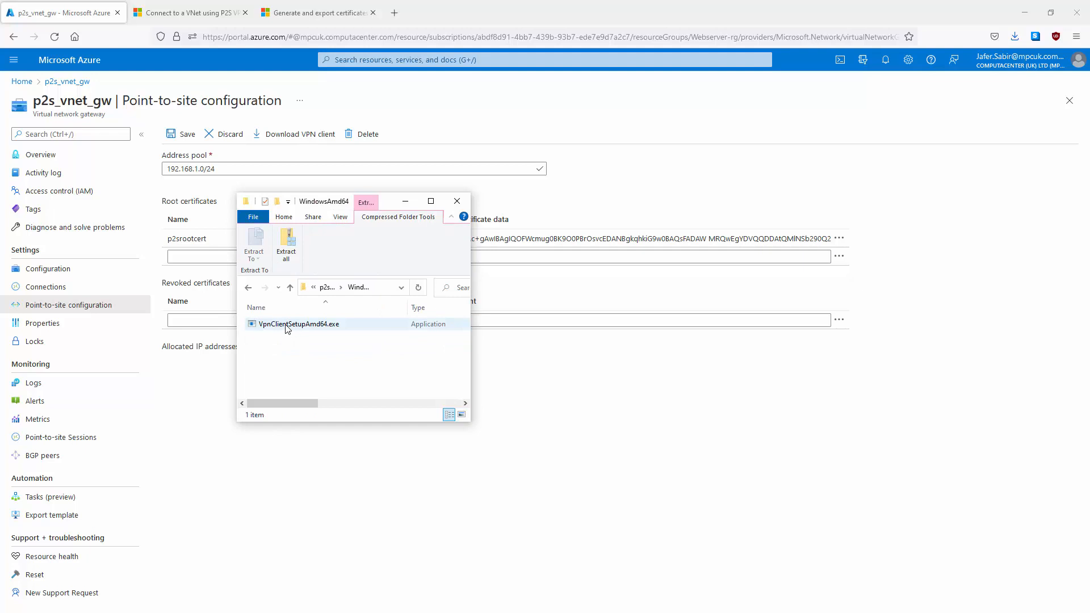
double_click(287, 324)
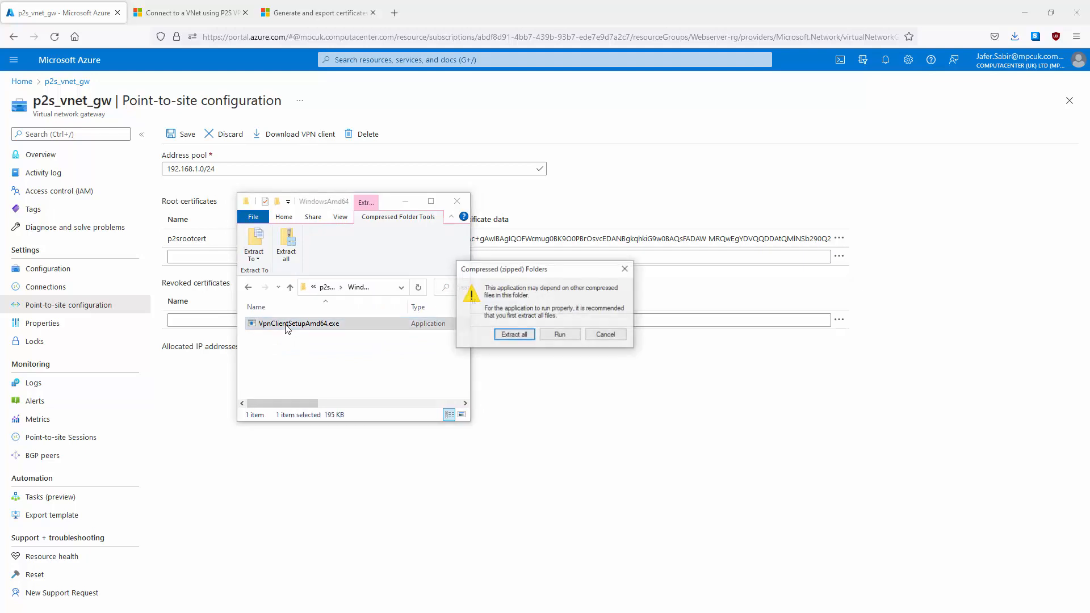
left_click(561, 335)
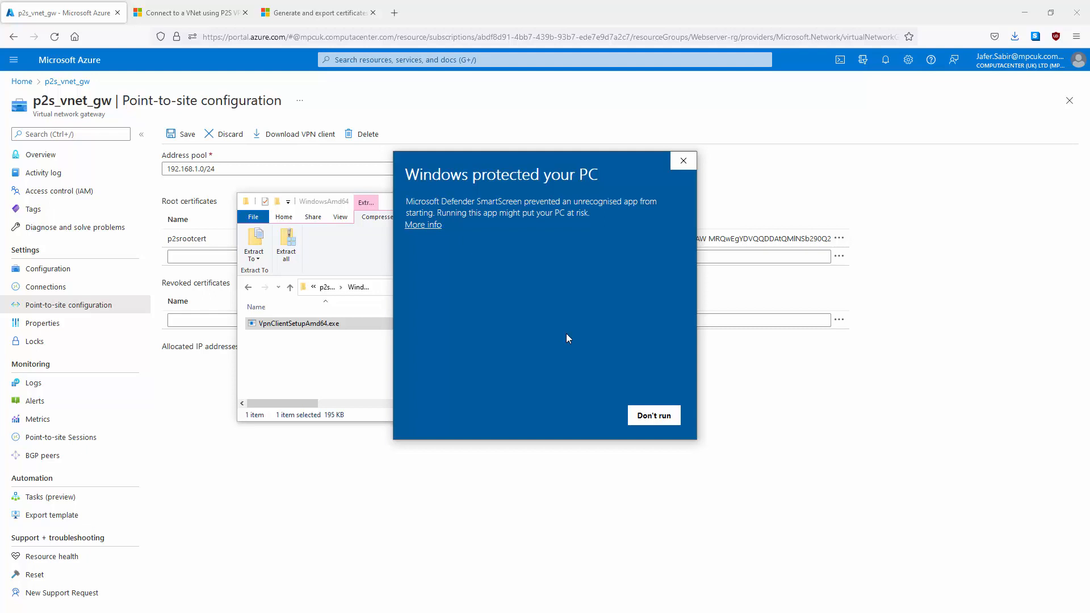
left_click(421, 225)
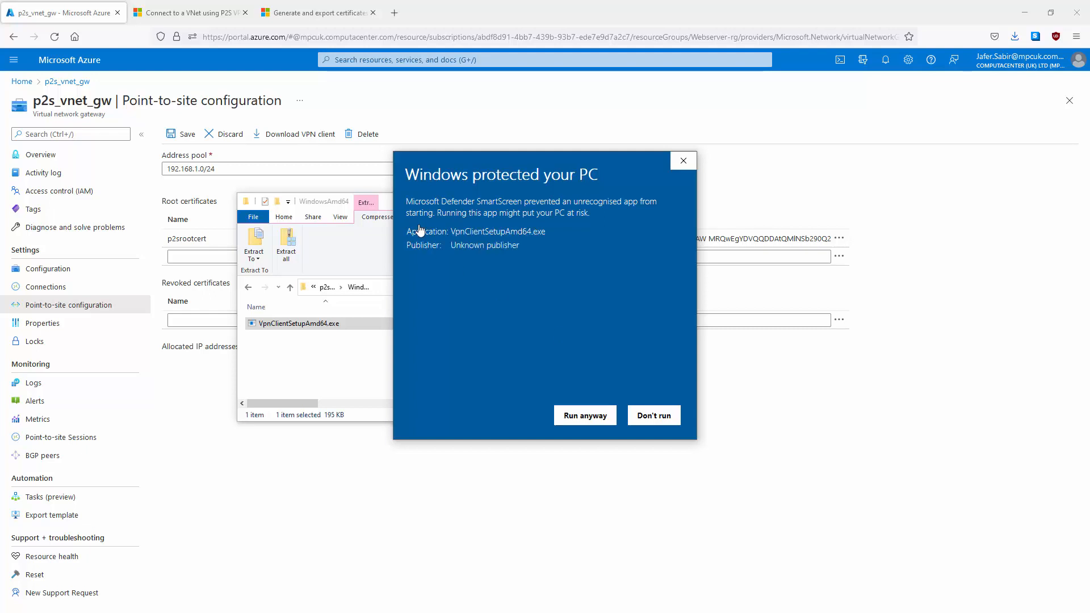
left_click(584, 416)
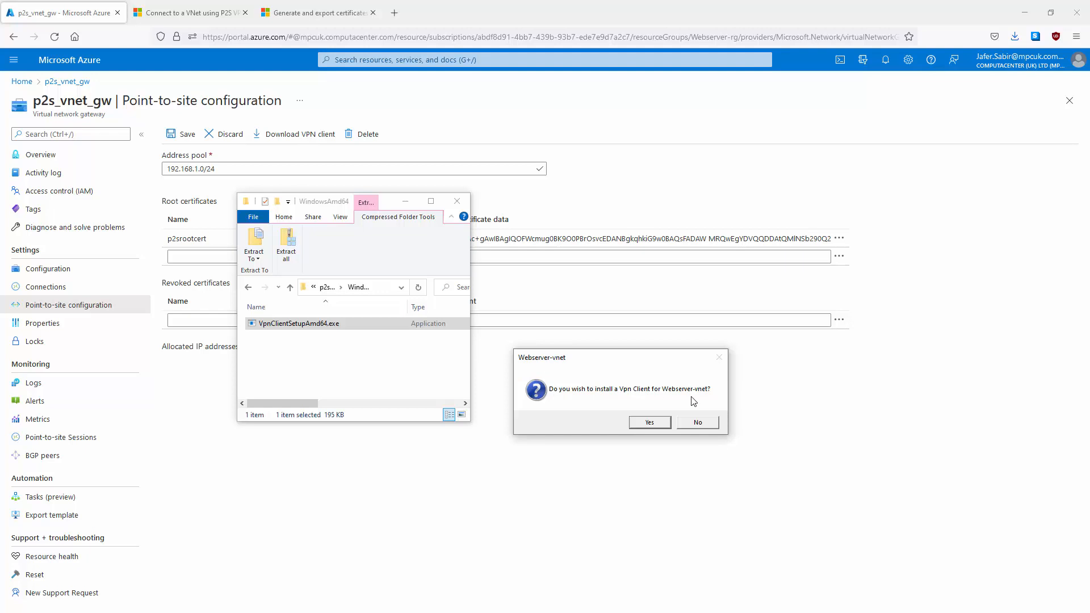
left_click(649, 423)
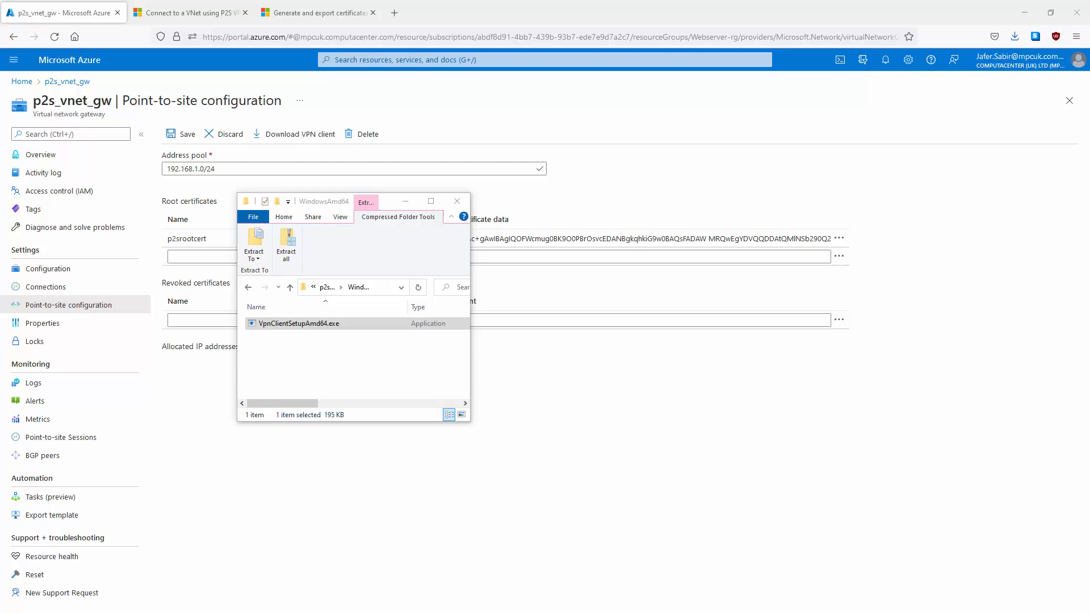
left_click_drag(1089, 142, 530, 175)
Step: Open the Webserver-vnet connection's advanced options on the Network & Internet VPN page
double_click(530, 175)
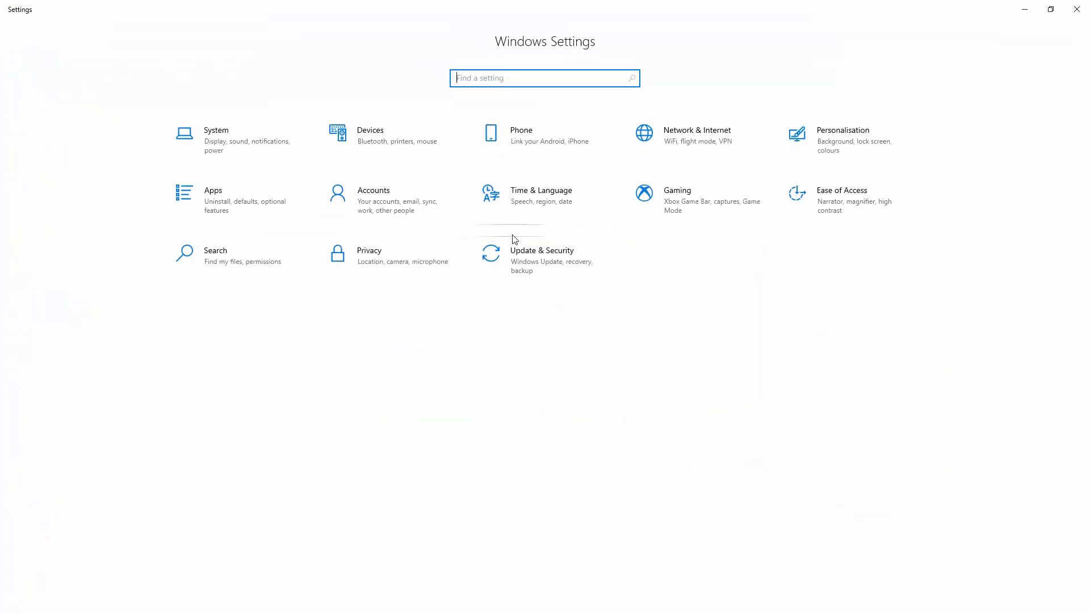
left_click(698, 136)
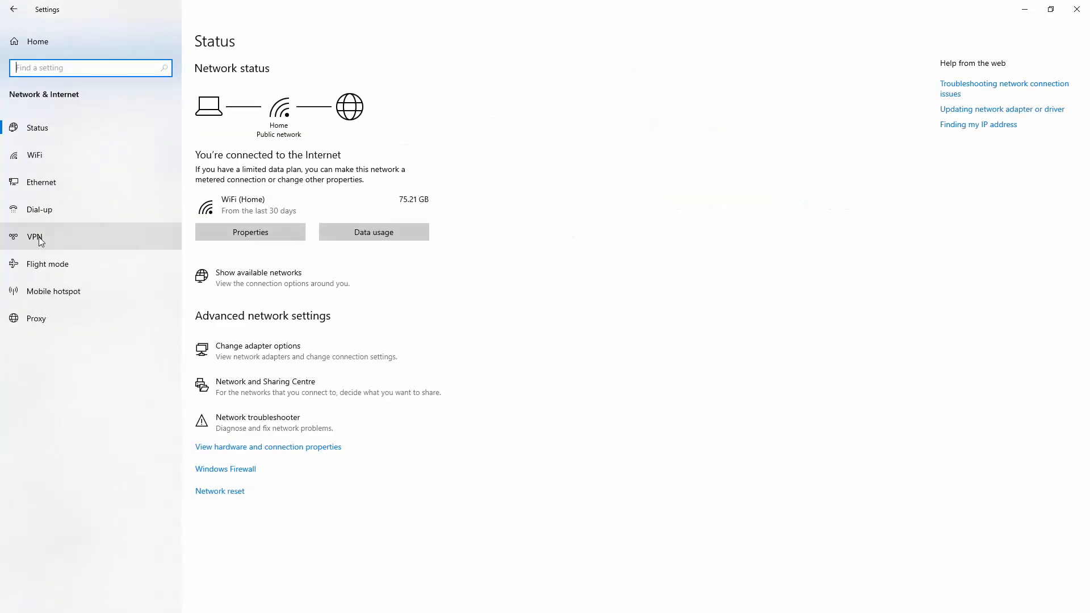
left_click(38, 239)
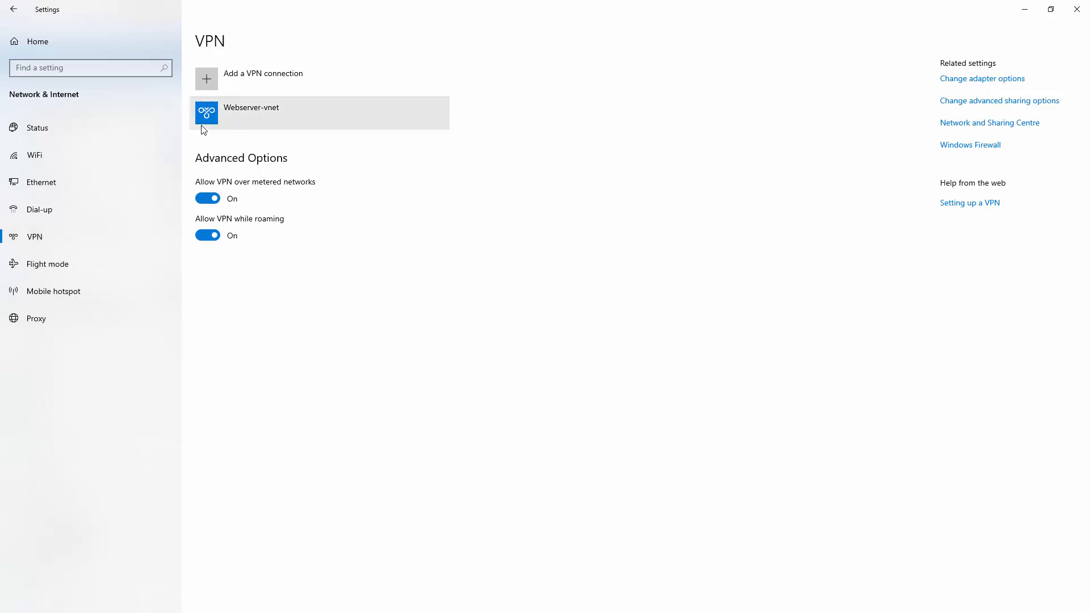
left_click(226, 117)
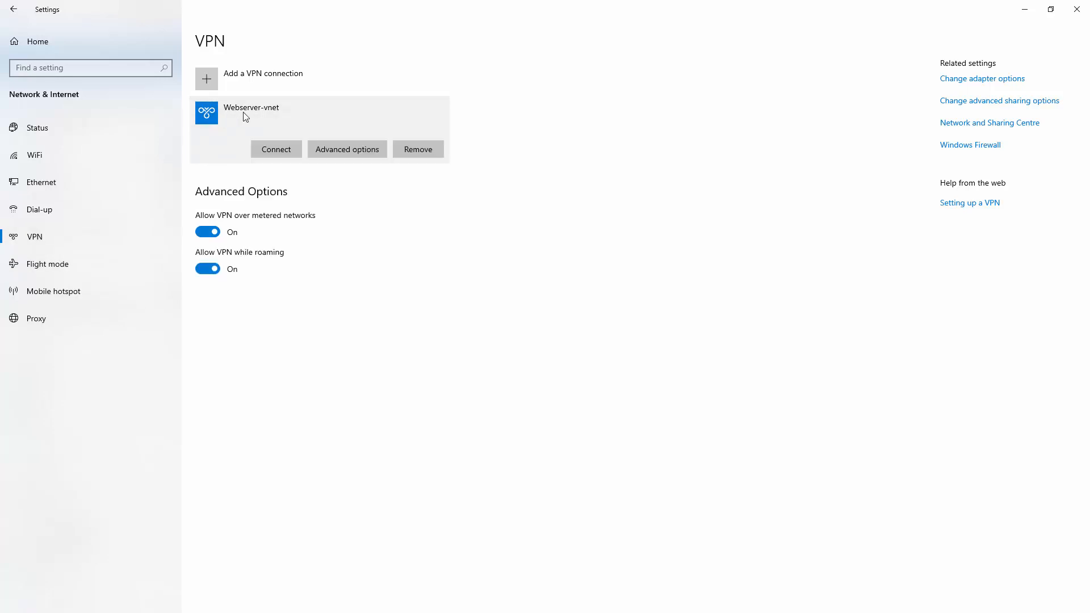
left_click(342, 149)
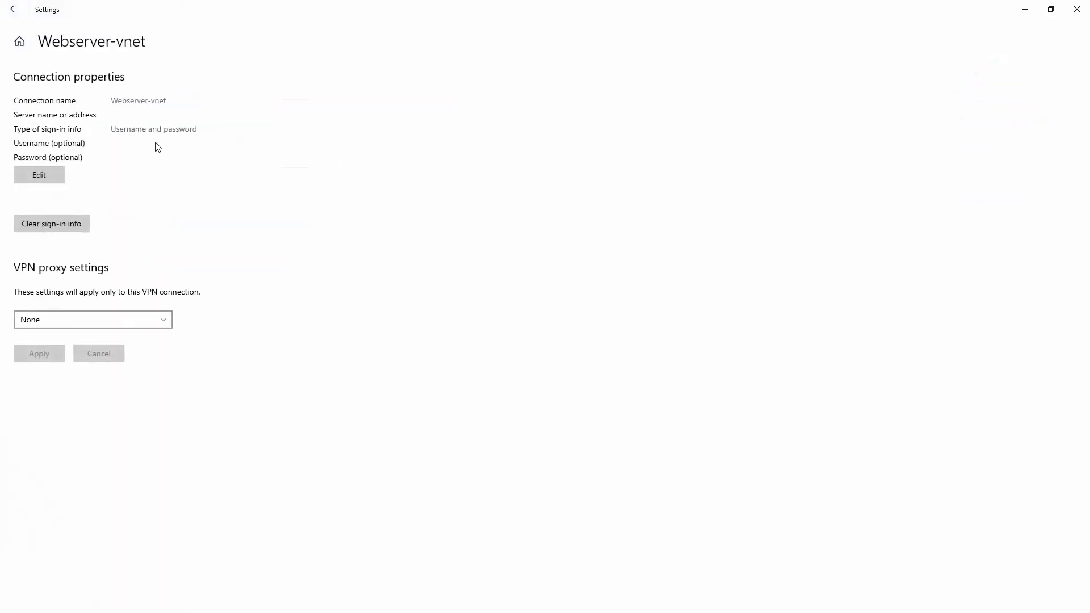
Step: Review VPN type Automatic and sign-in type Username and password, then cancel without changes
left_click(41, 171)
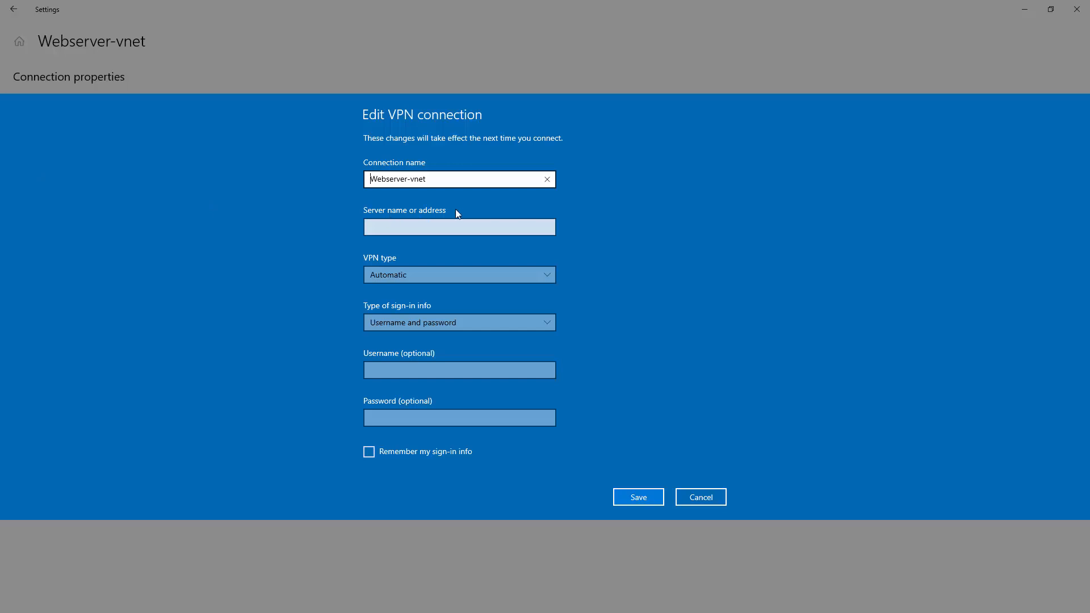
left_click(550, 273)
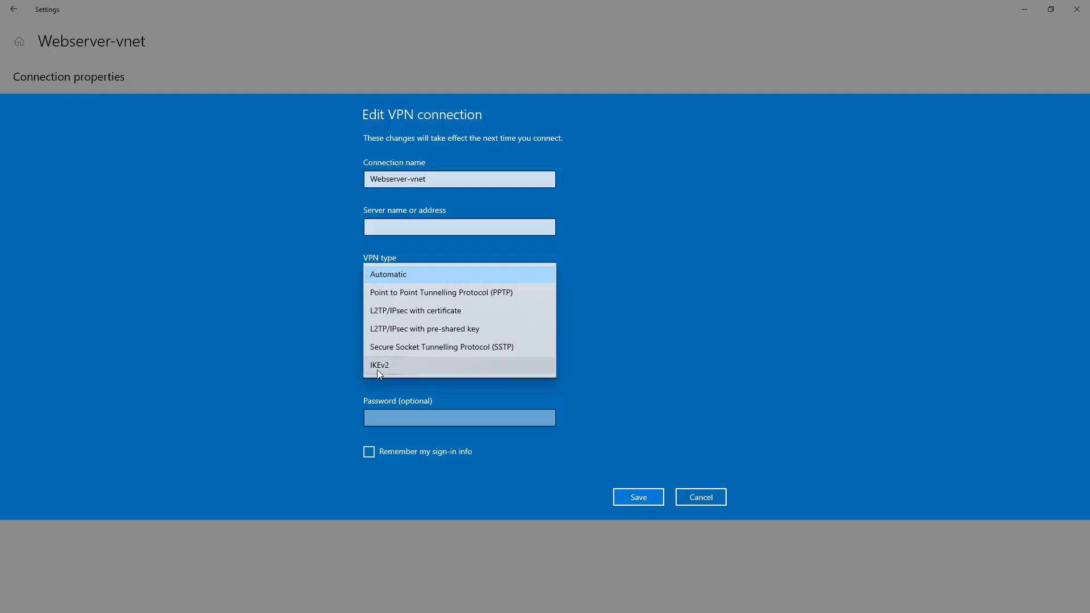
left_click(625, 357)
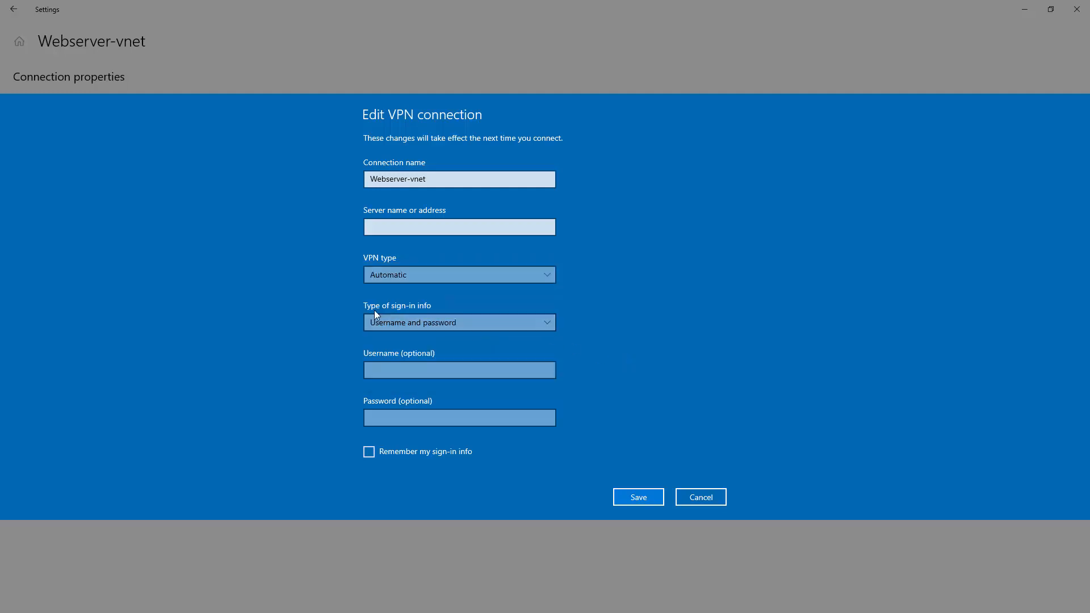
left_click(548, 323)
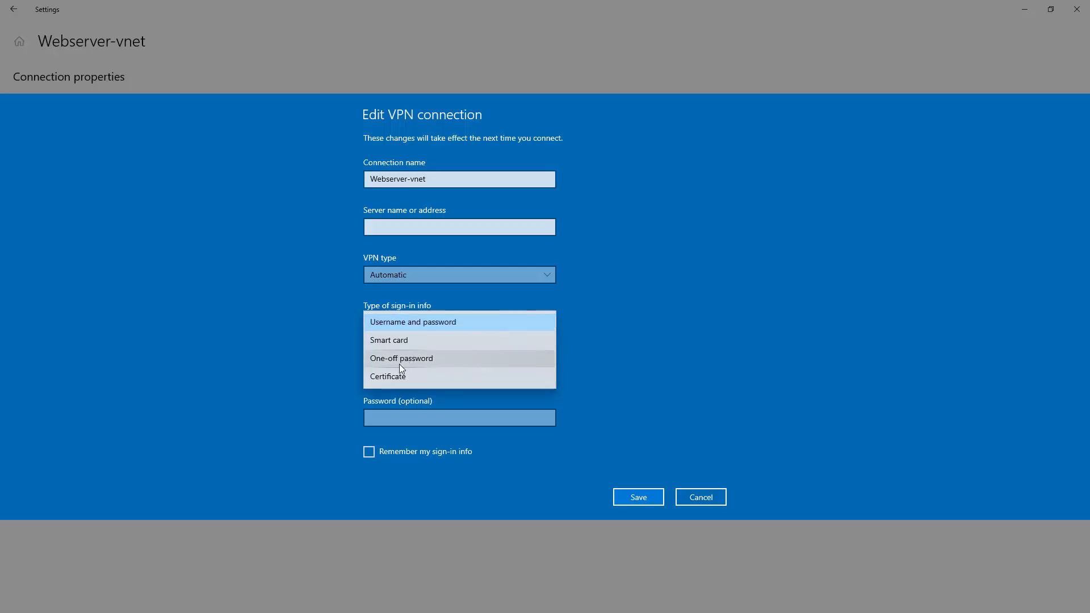
left_click(662, 366)
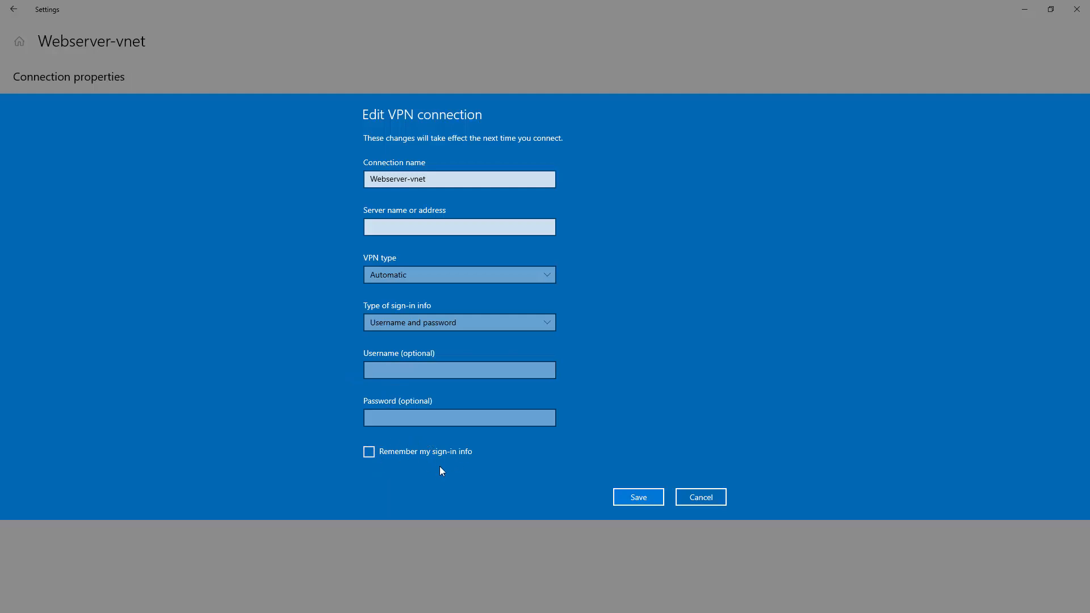
left_click(707, 496)
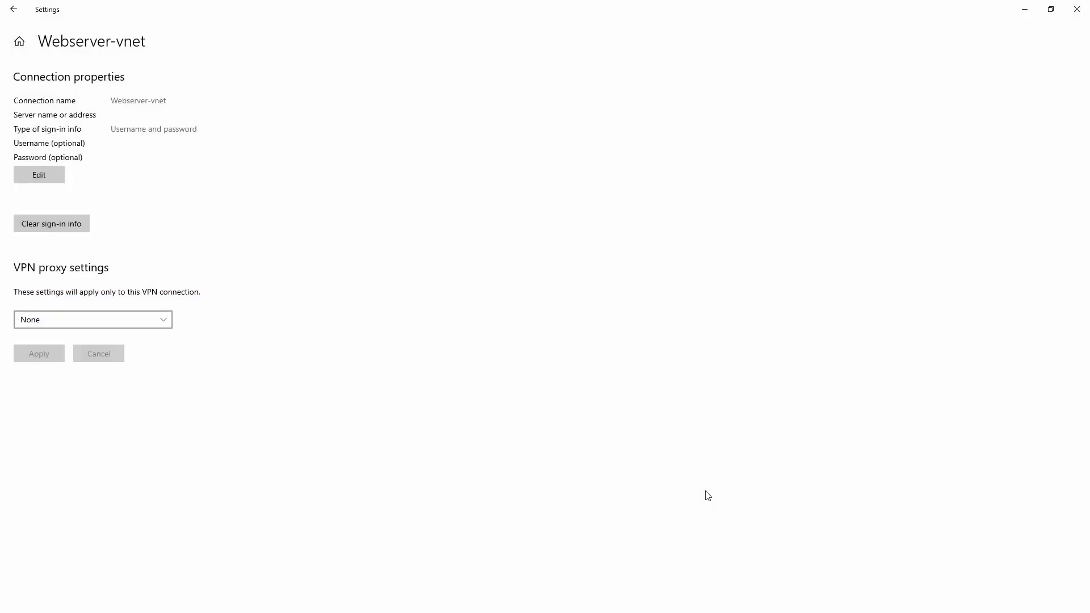
left_click(14, 9)
left_click(259, 117)
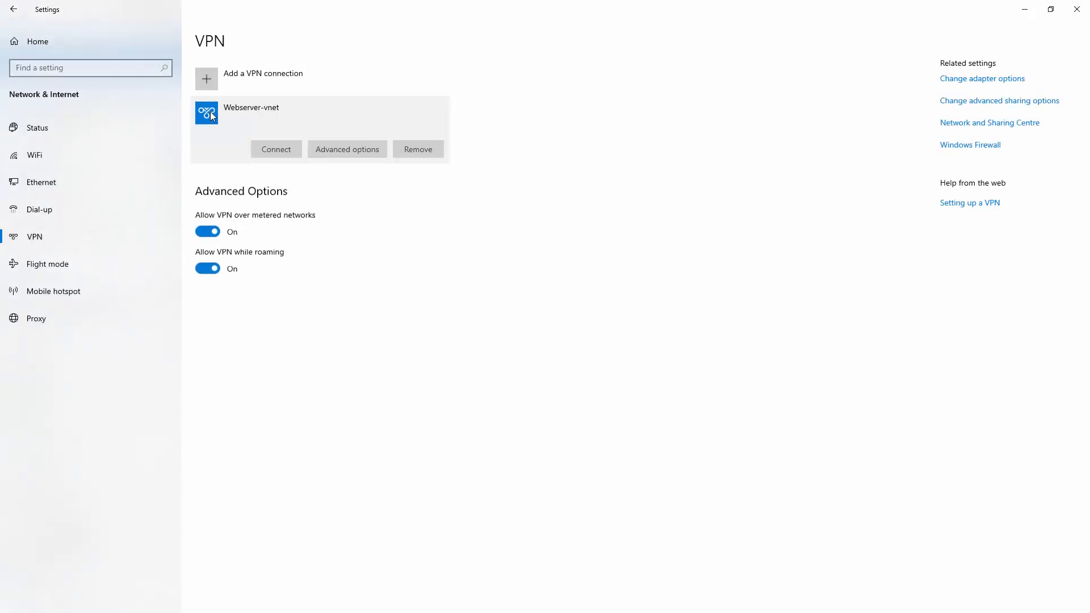
Step: Connect Webserver-vnet and approve the elevated-privilege routing table update
left_click(275, 149)
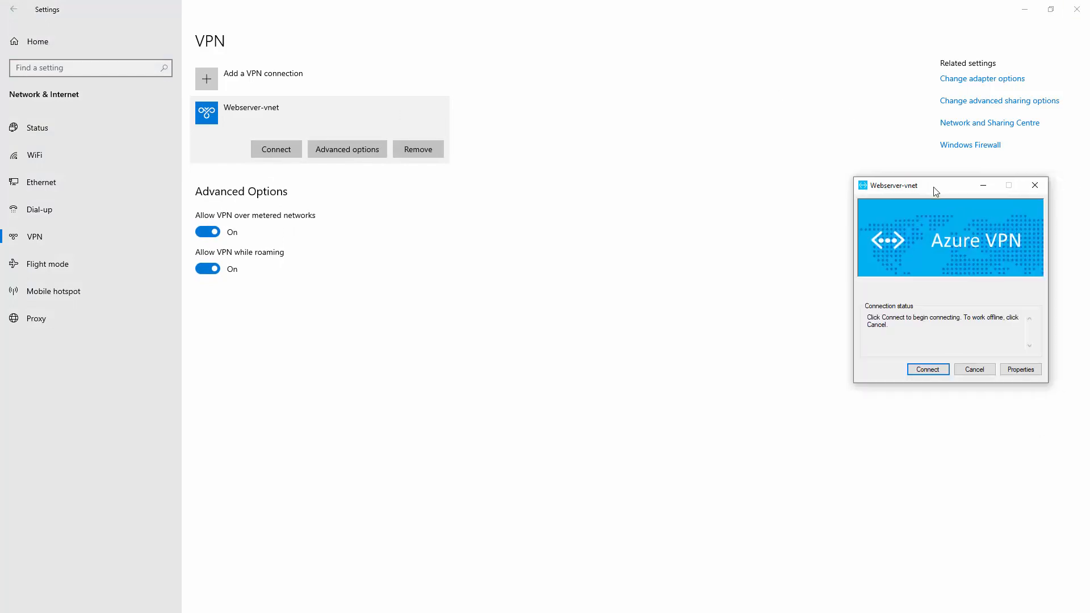
left_click_drag(933, 184, 596, 178)
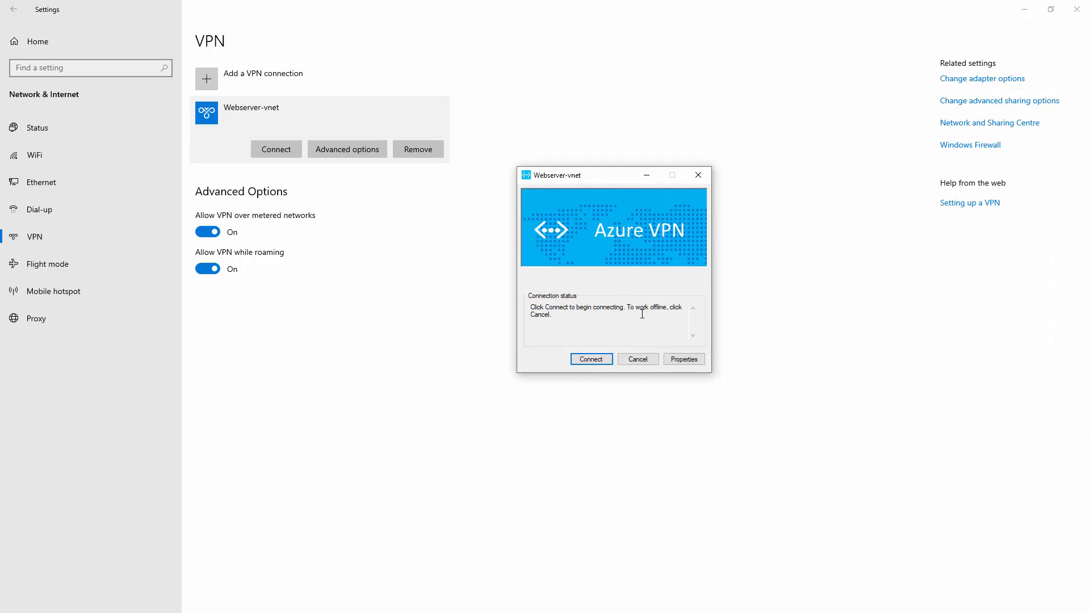
left_click(591, 359)
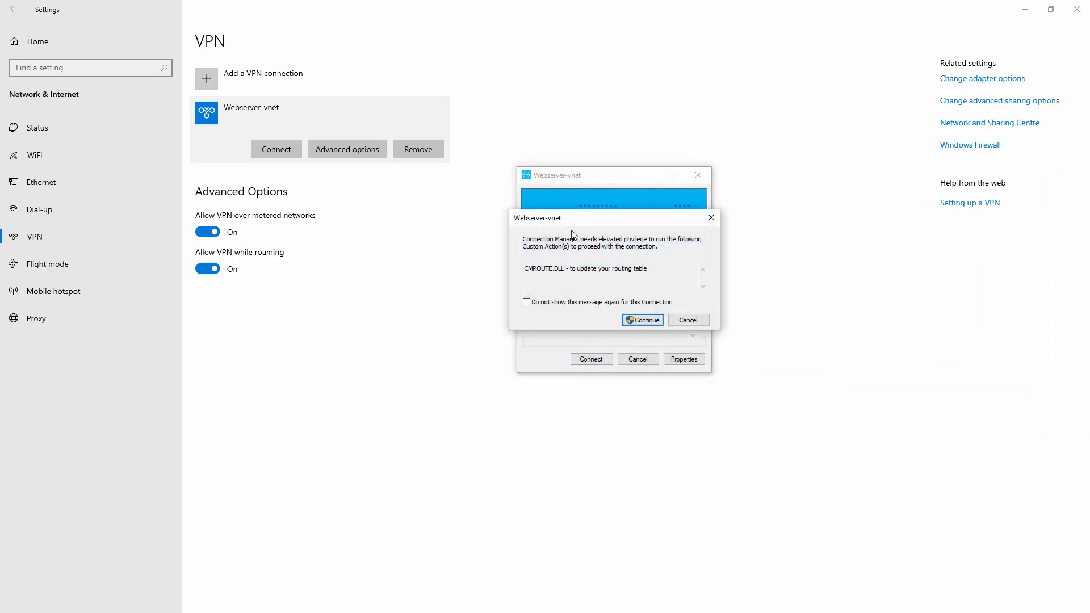
left_click(647, 320)
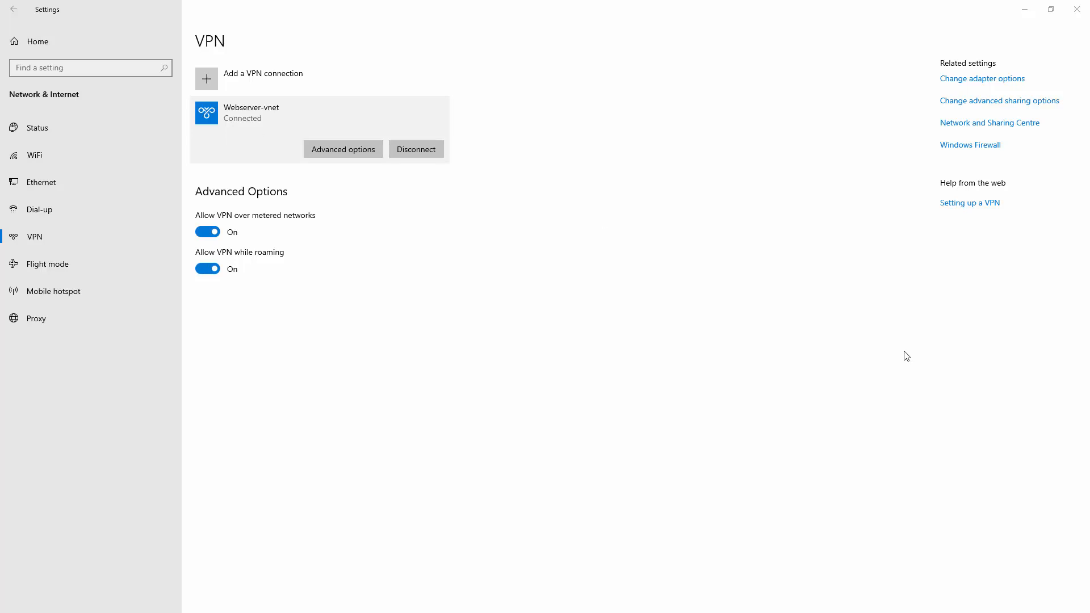
Step: Remote Desktop to 10.1.1.7 with the pasted account password, accepting the untrusted certificate
left_click_drag(1089, 123, 505, 199)
left_click(472, 263)
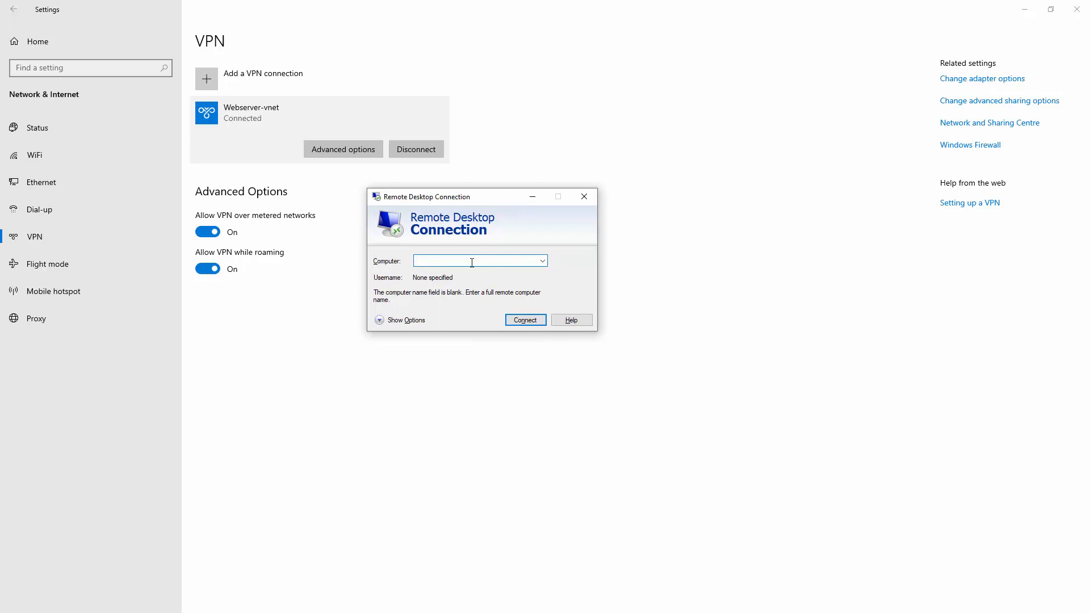
type("10.1.1.7")
key("Return")
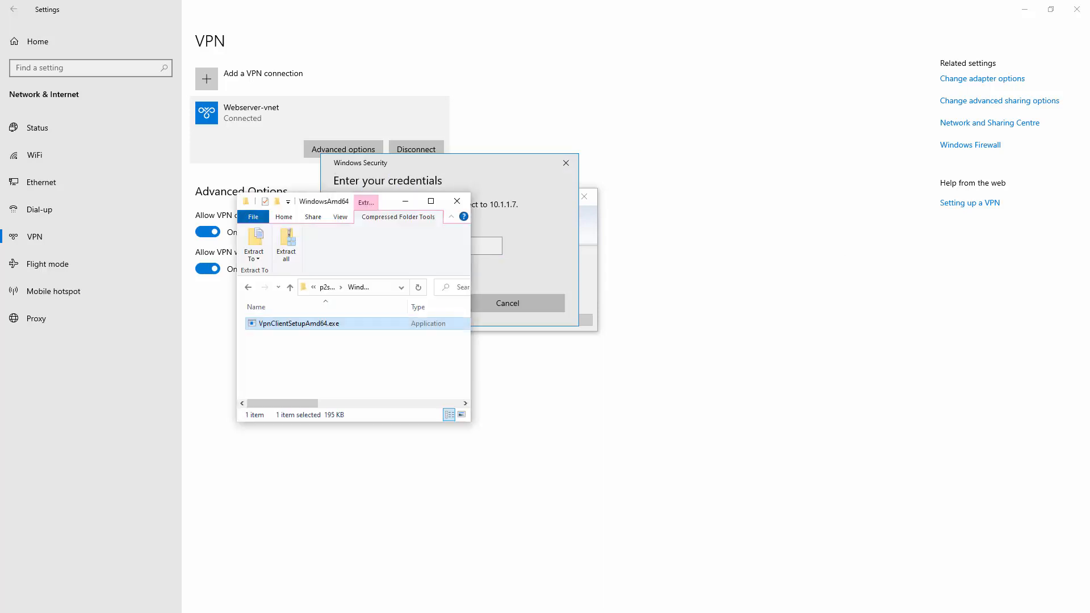
left_click(353, 245)
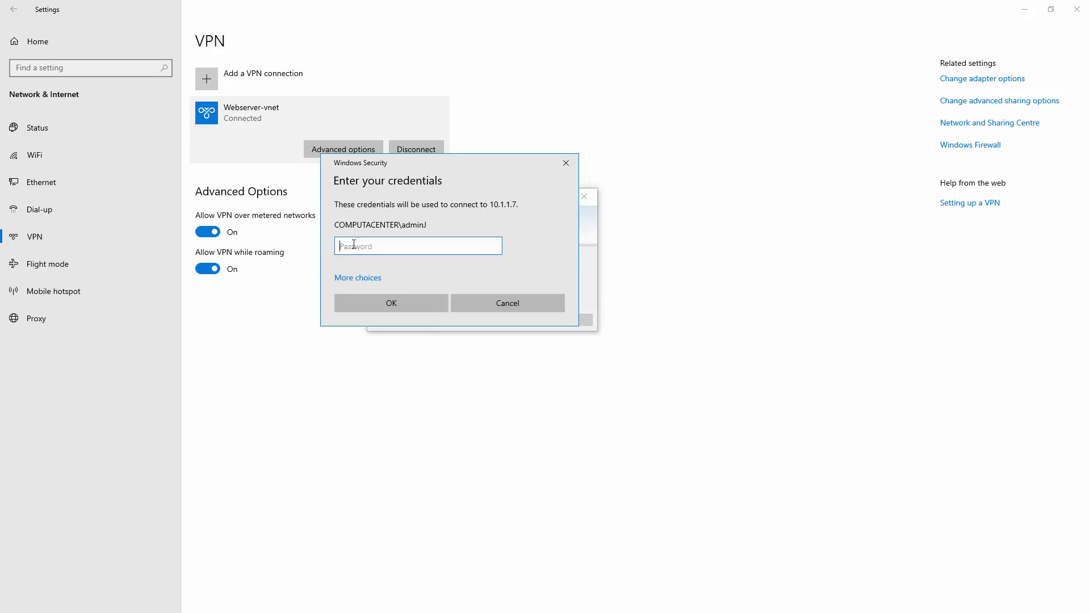
right_click(352, 244)
left_click(372, 256)
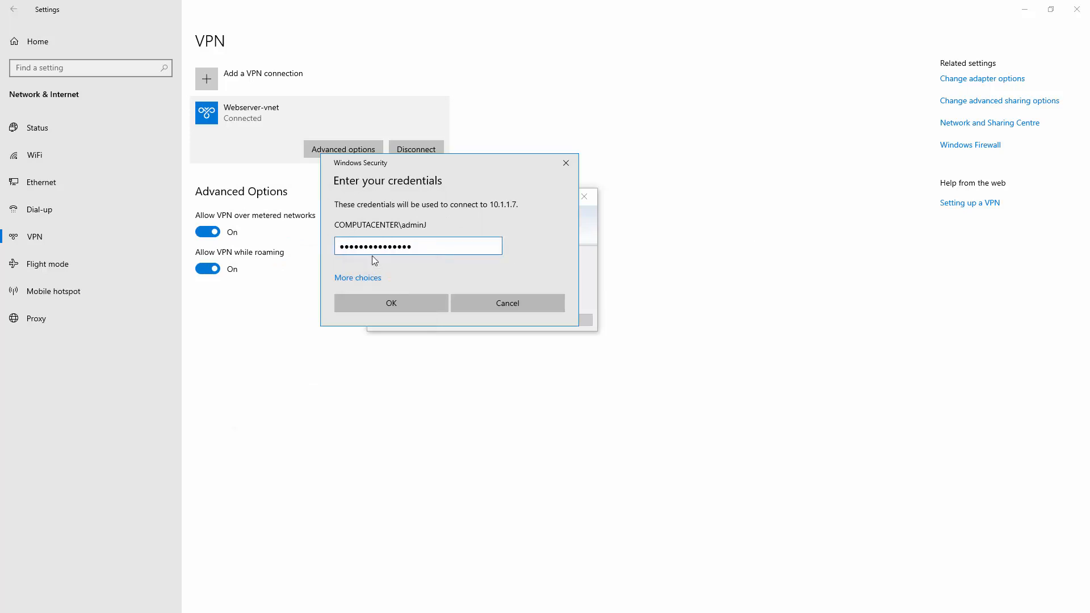
left_click(400, 308)
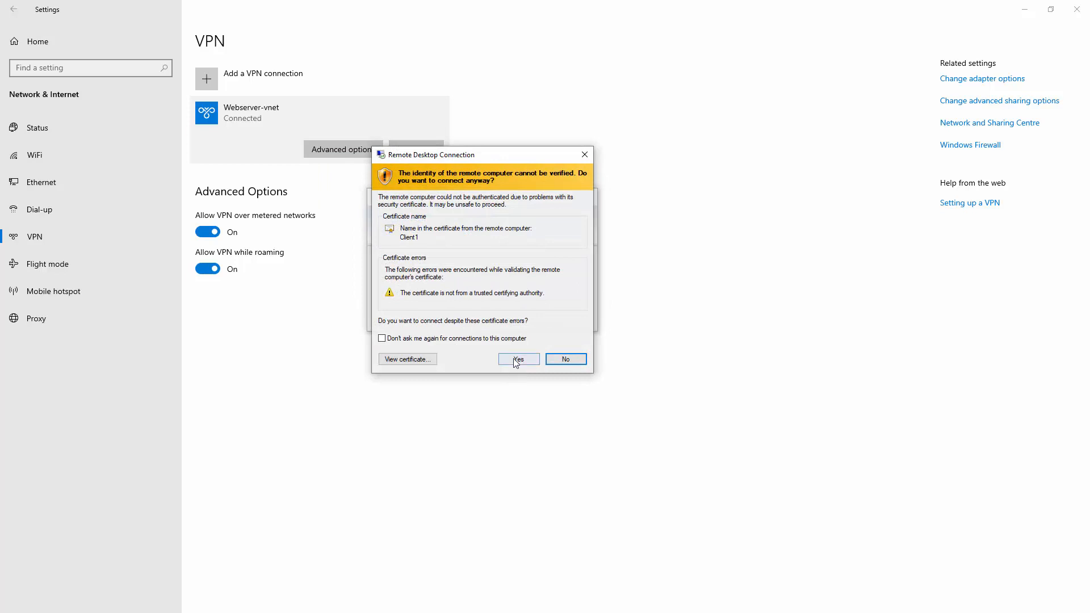
left_click(517, 361)
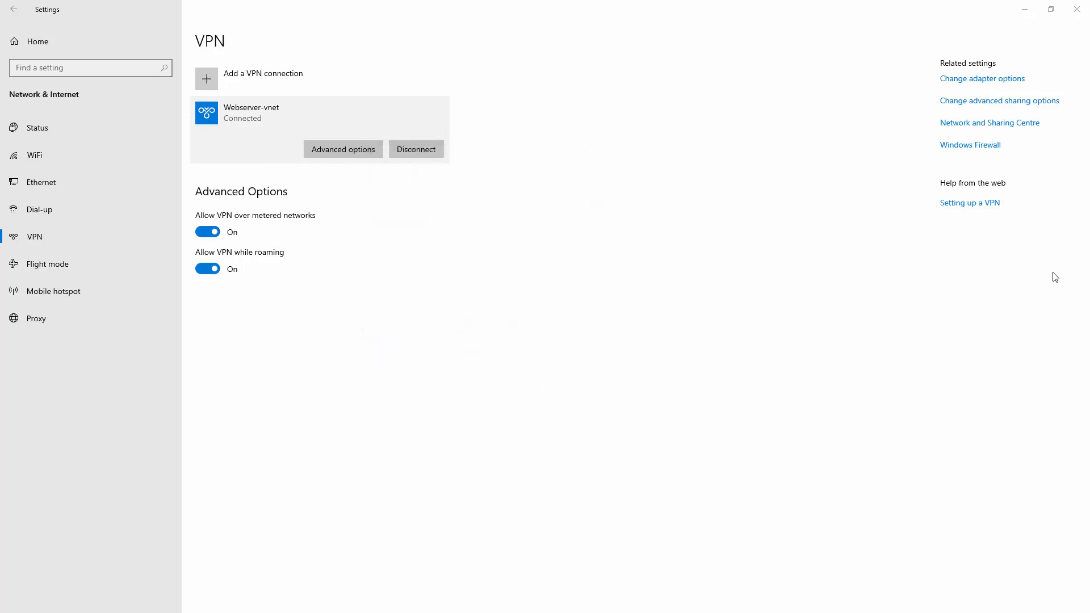
left_click_drag(1089, 17, 474, 169)
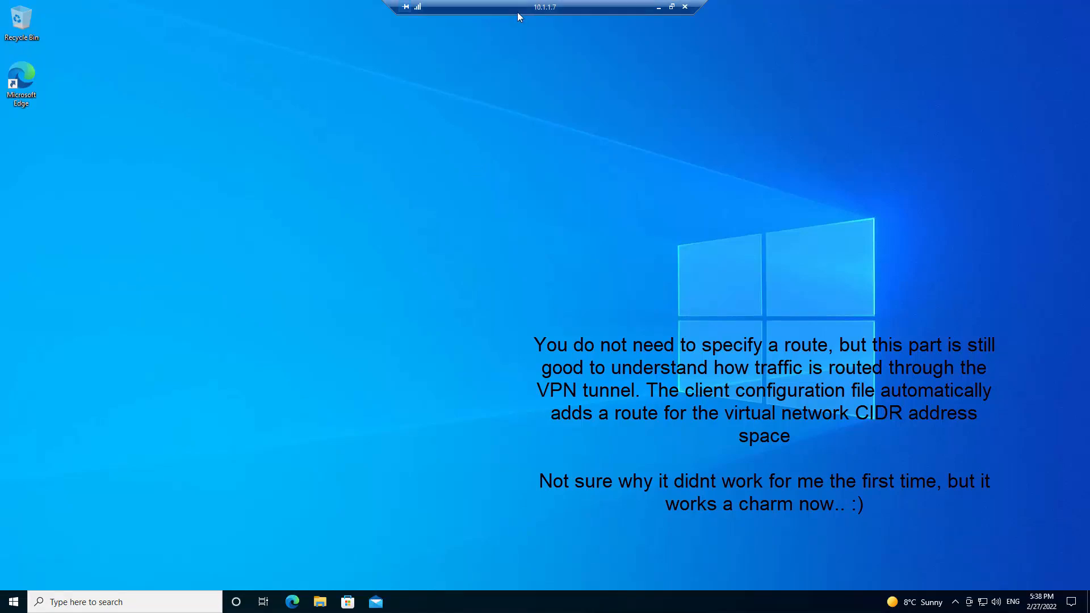
Step: Show Webserver-vnet's status Details: SSTP link, client 192.168.1.2, server 192.168.1.1
left_click(658, 7)
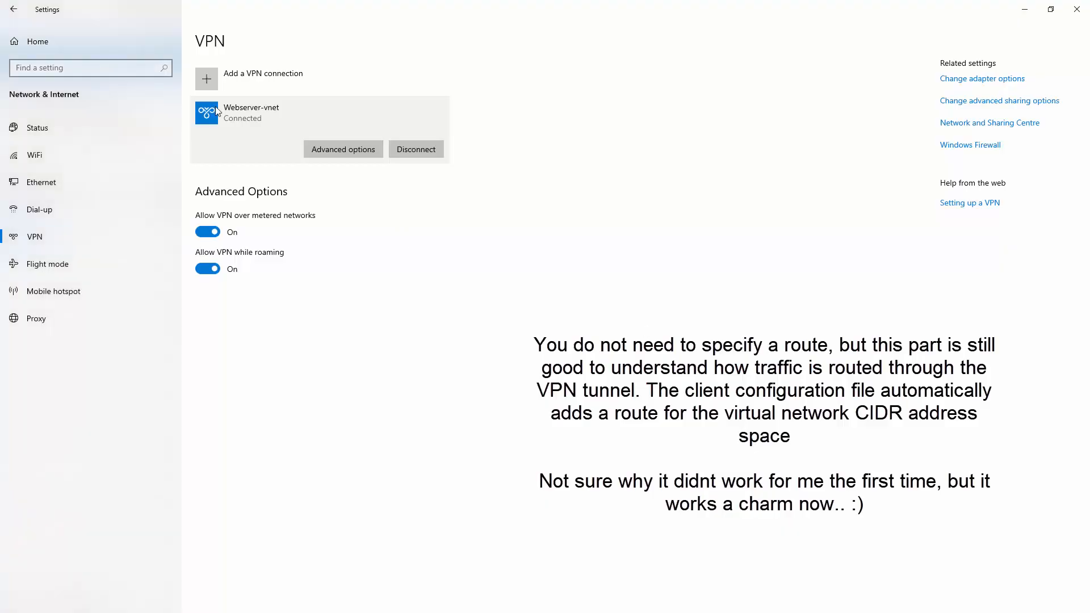
left_click(348, 150)
left_click(16, 9)
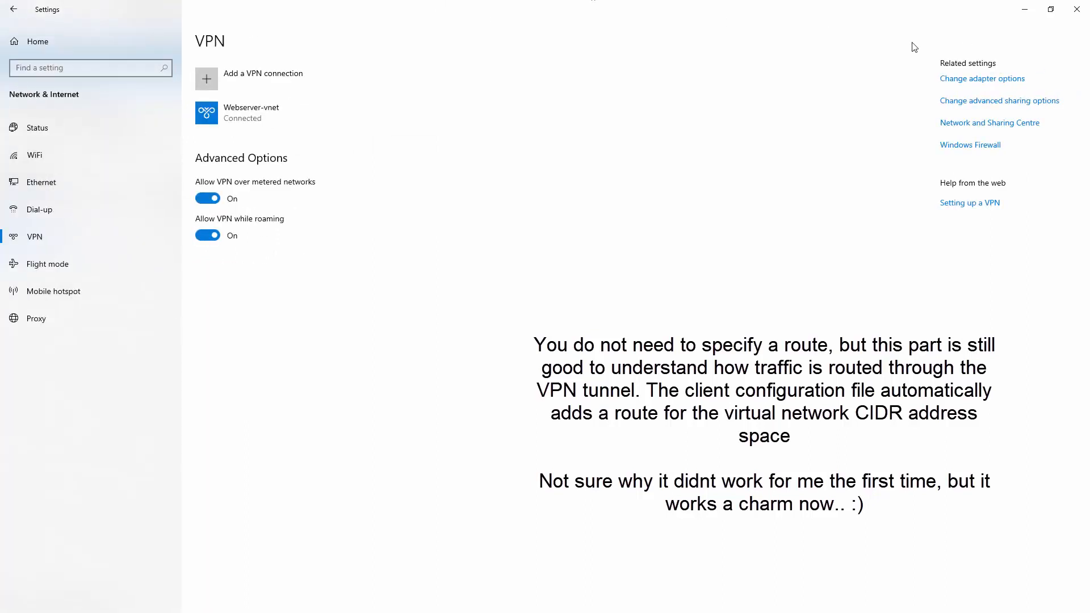
left_click(979, 84)
left_click_drag(1010, 104, 533, 114)
double_click(533, 114)
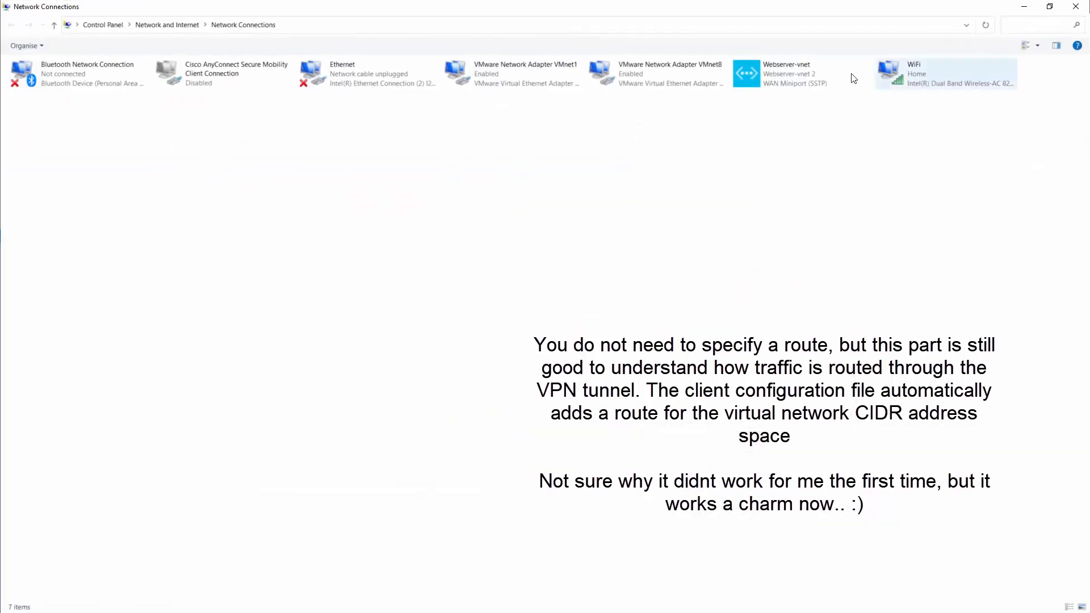
double_click(764, 77)
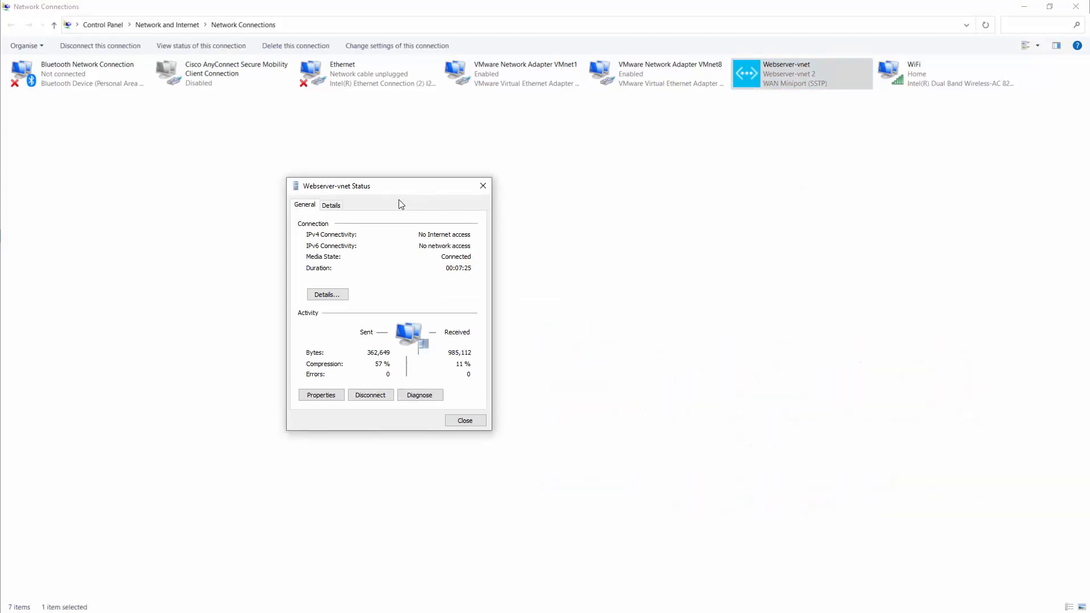
left_click(332, 206)
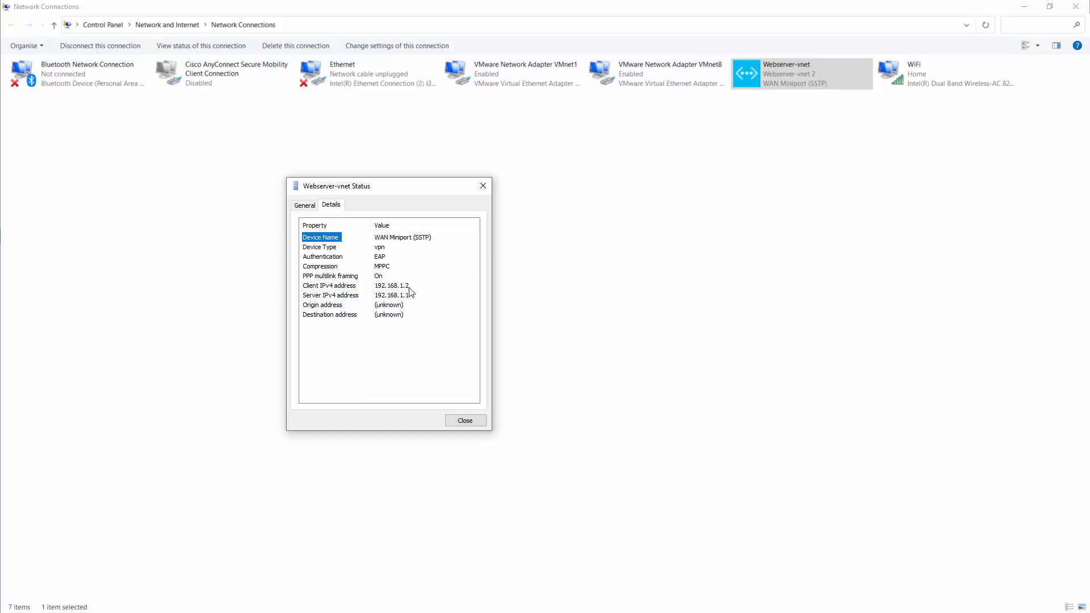
left_click(537, 431)
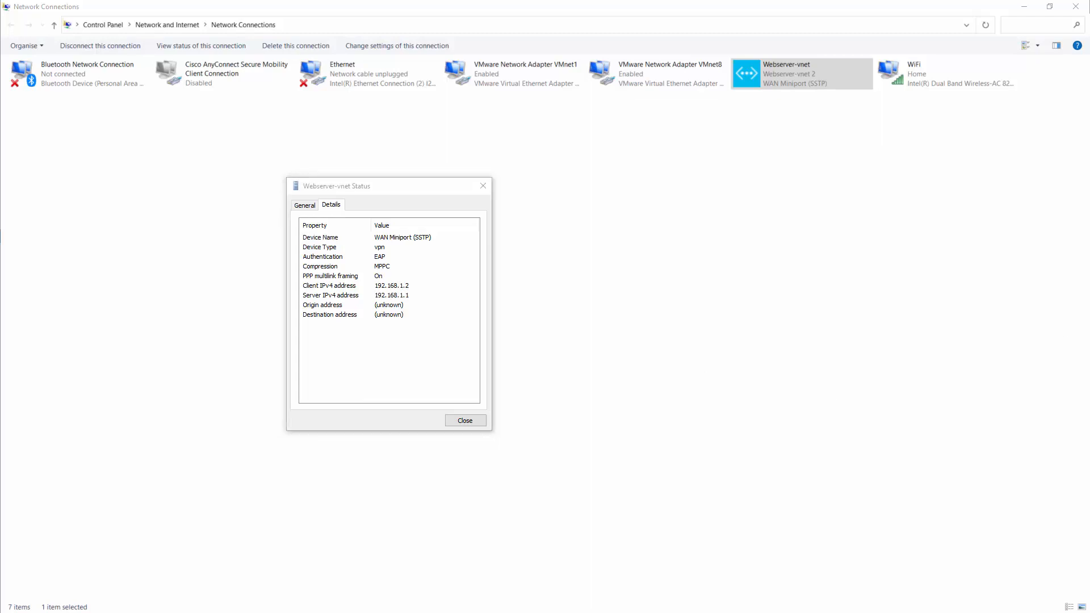
Step: Run route print and highlight the 10.1.0.0 255.255.240.0 route via 192.168.1.2, with the notes alongside
left_click_drag(1089, 183, 725, 180)
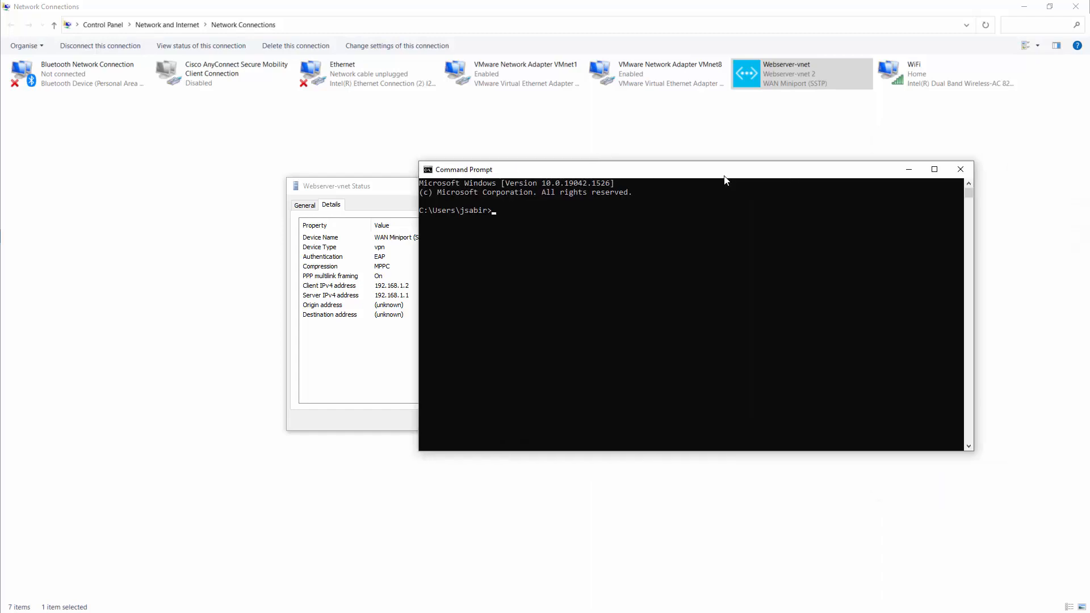
left_click(580, 223)
type("route pri")
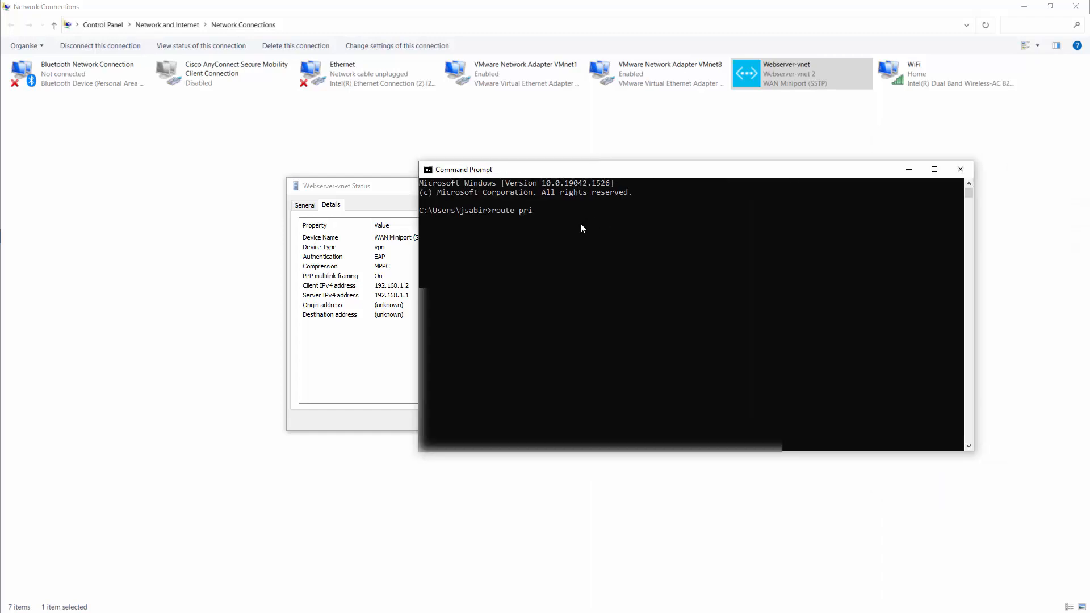
type("nt")
key("Return")
left_click(471, 283)
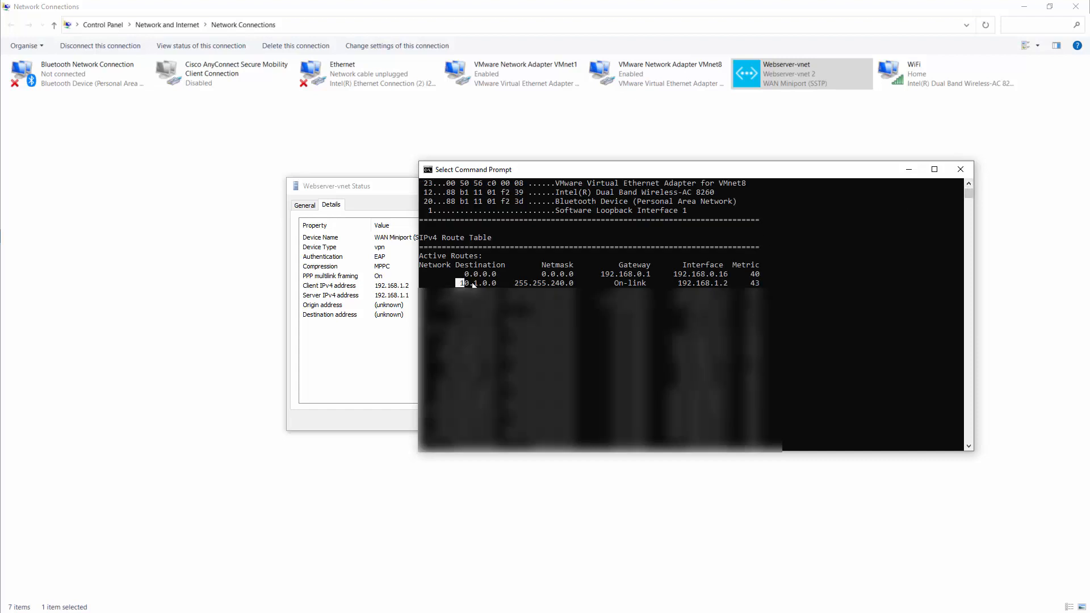
left_click_drag(473, 284, 789, 291)
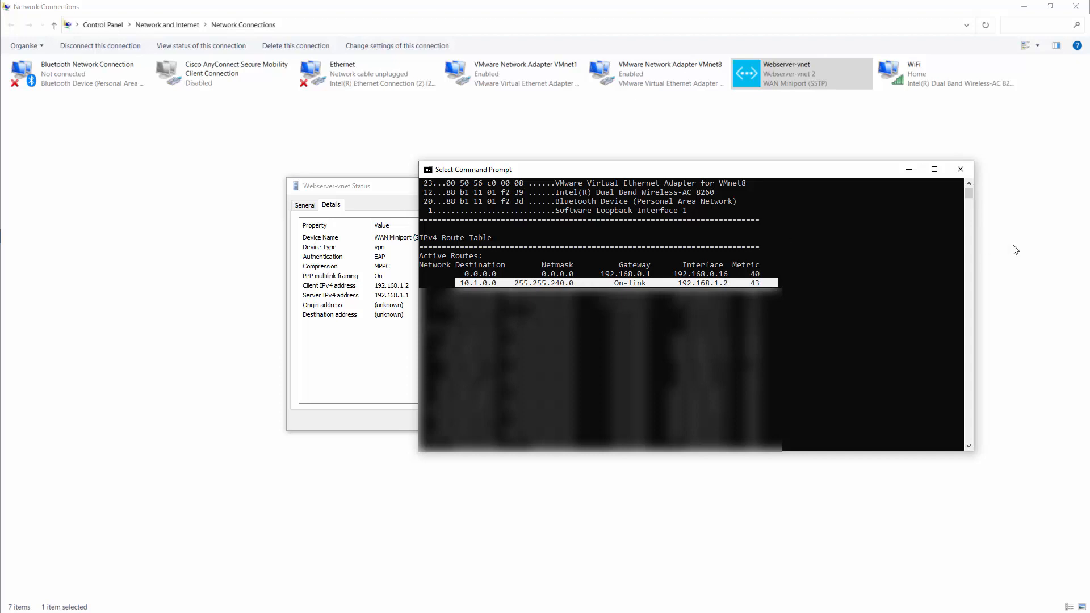
left_click_drag(1089, 245, 582, 255)
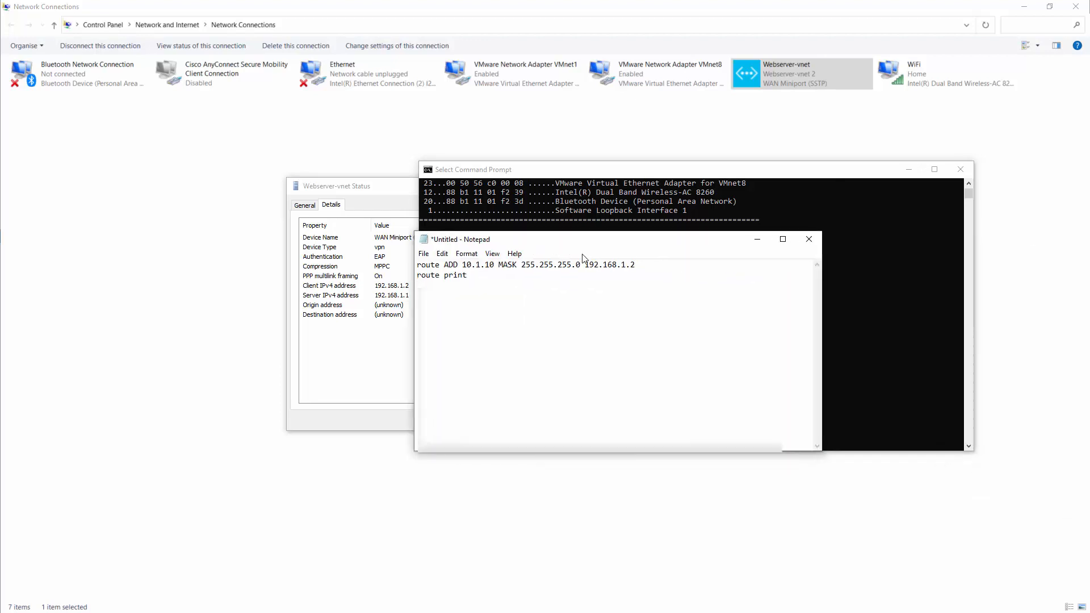
Step: Correct the note to read route ADD 10.1.1.0 MASK 255.255.255.224 192.168.1.2
left_click(489, 265)
type(".")
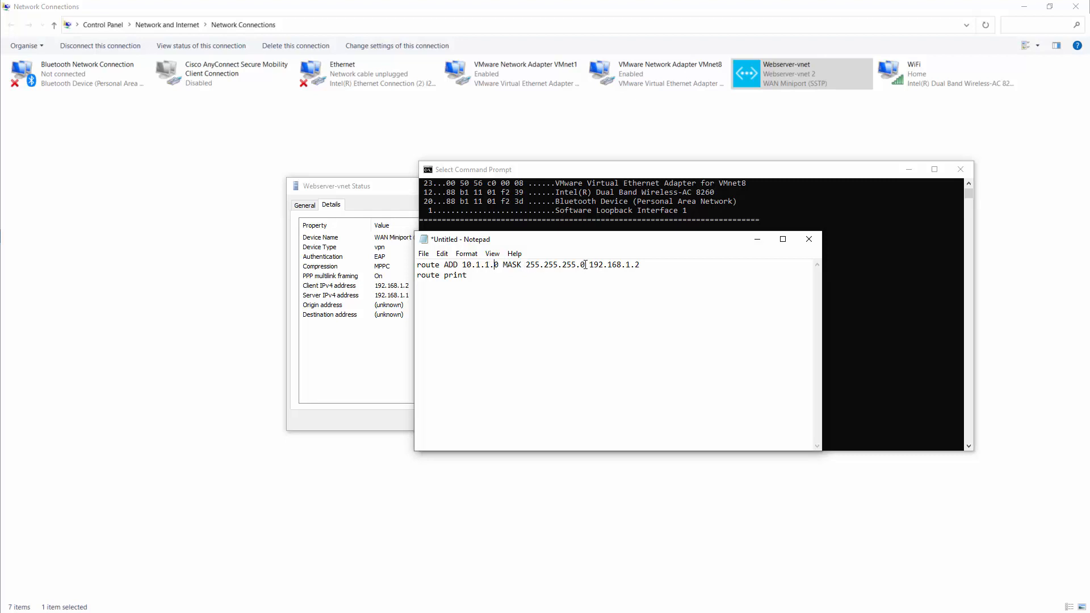
key("BackSpace")
type("224")
left_click_drag(599, 265, 717, 267)
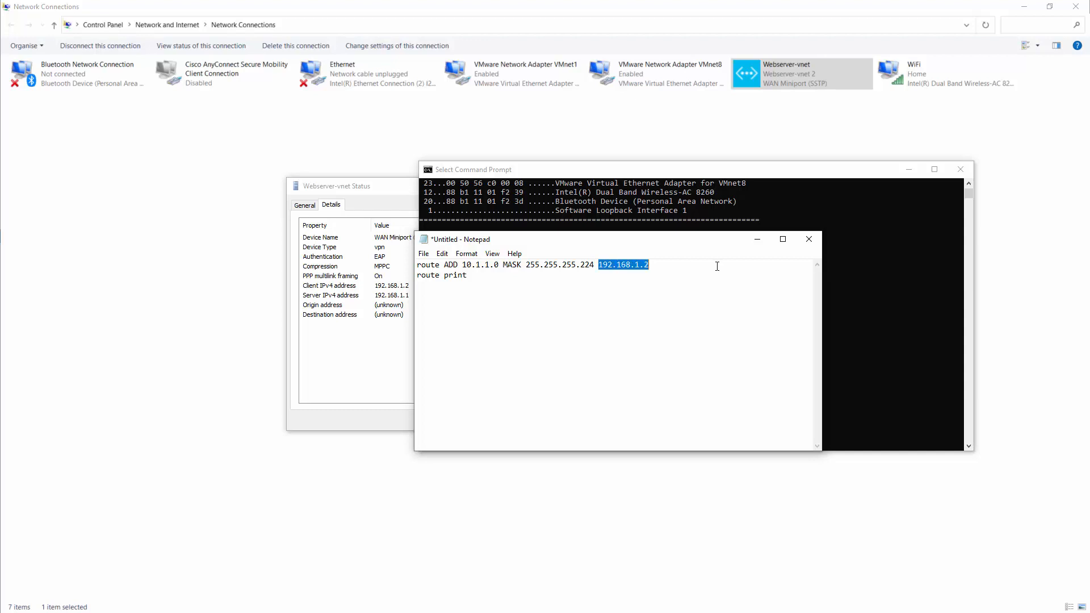
left_click(637, 284)
left_click_drag(417, 275, 489, 278)
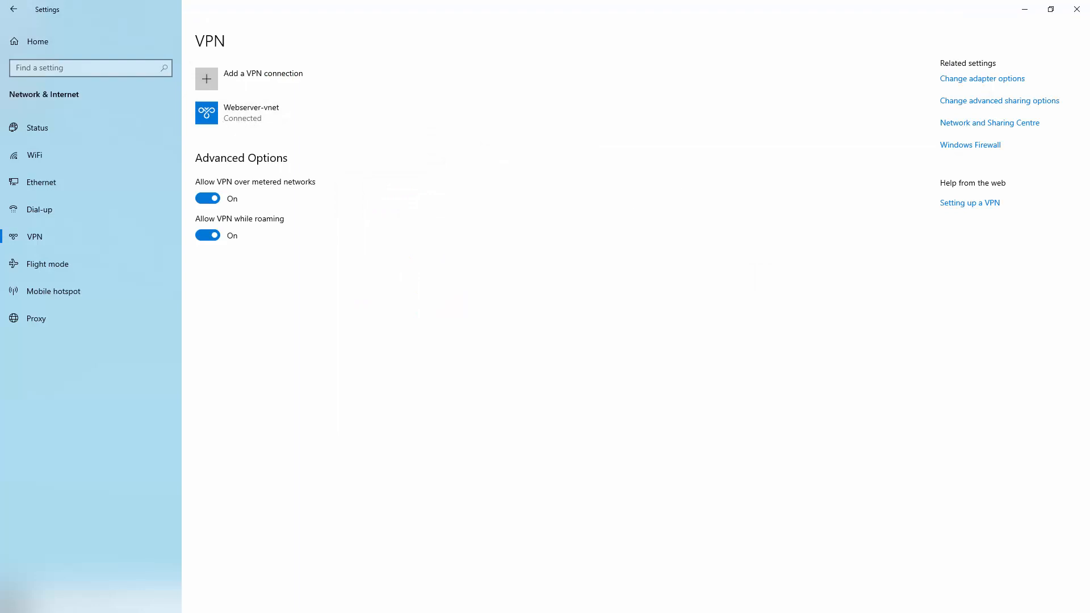
Step: Window the 10.1.1.7 session and disconnect Webserver-vnet, dropping the remote session
key("alt+Tab")
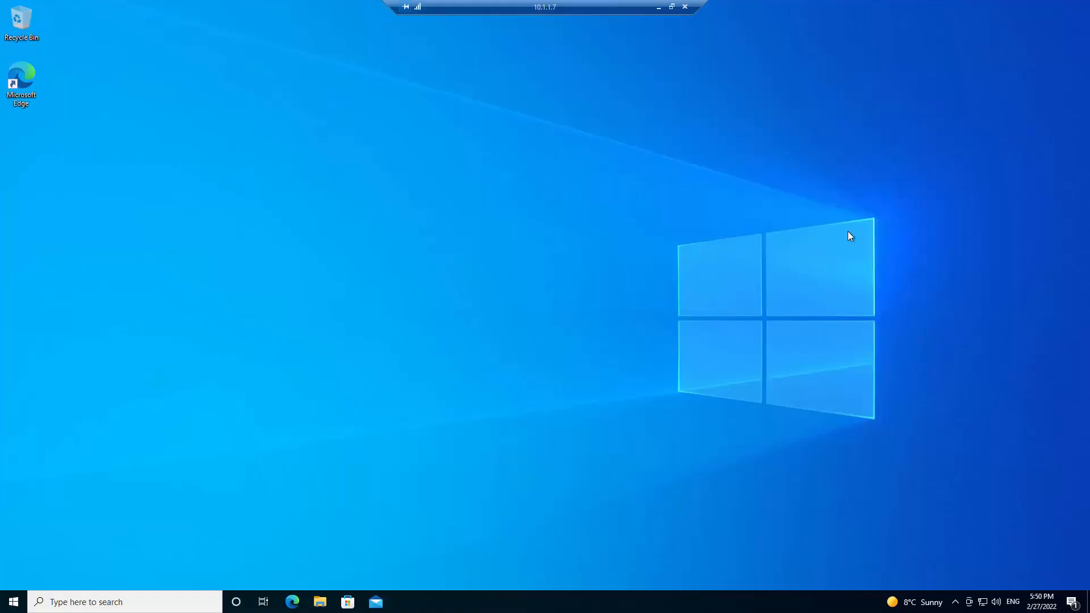
left_click(672, 7)
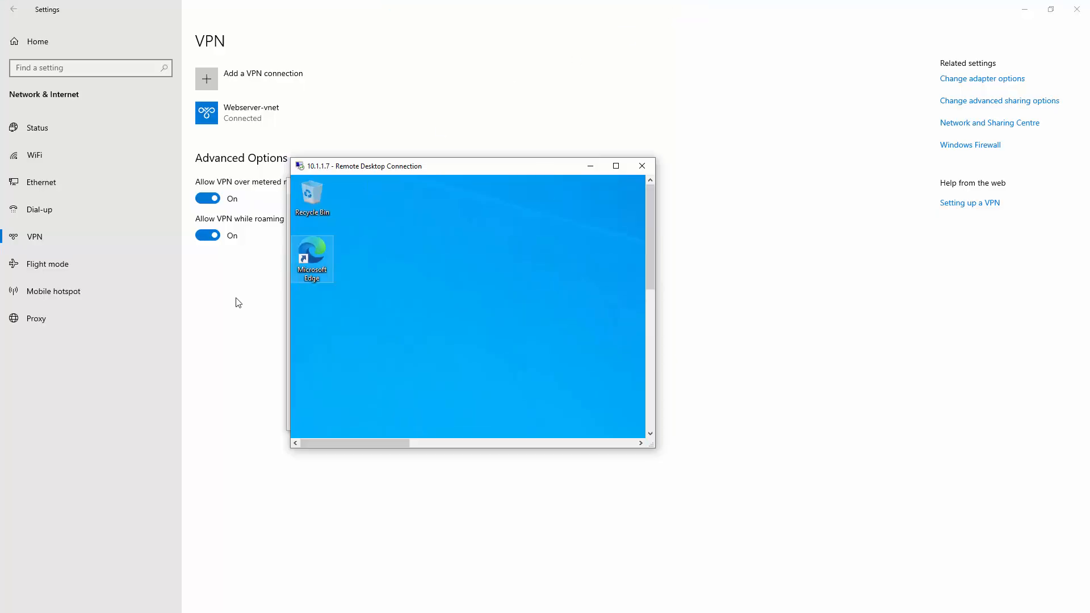
left_click(244, 123)
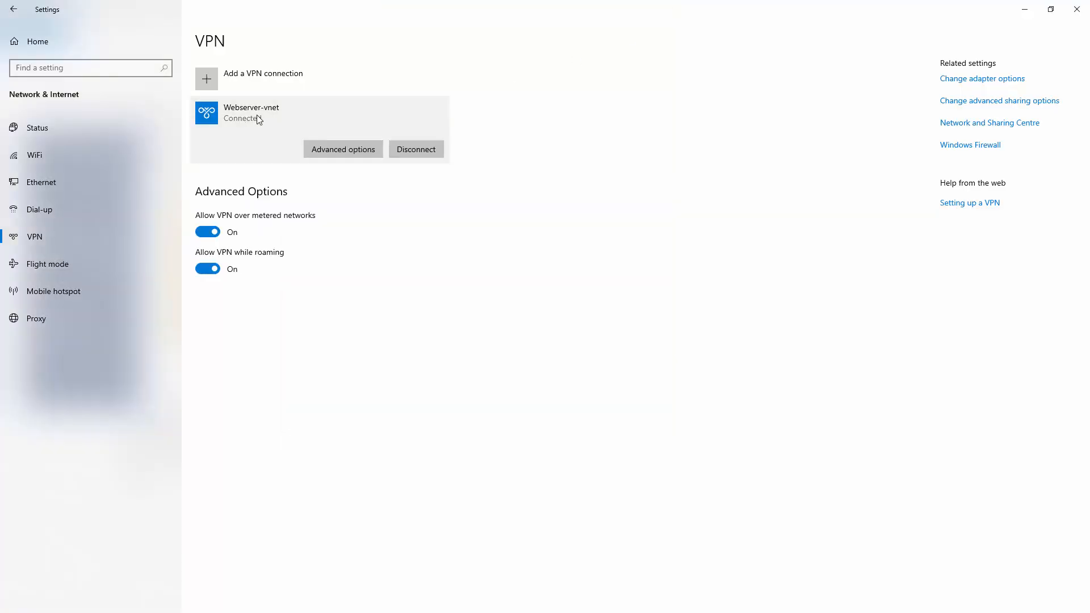
left_click(430, 151)
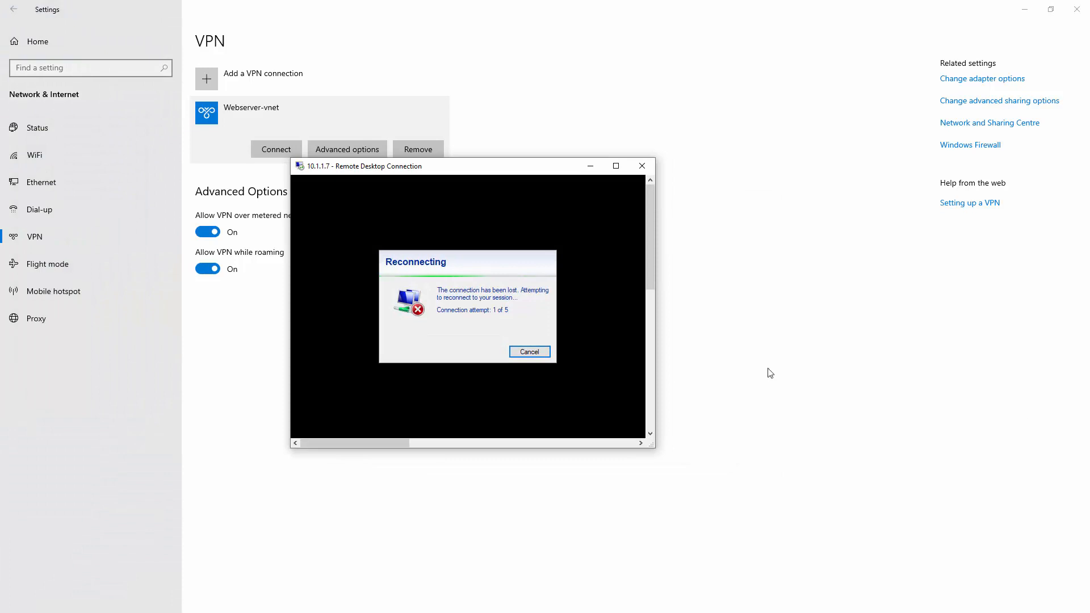
left_click_drag(342, 175, 470, 206)
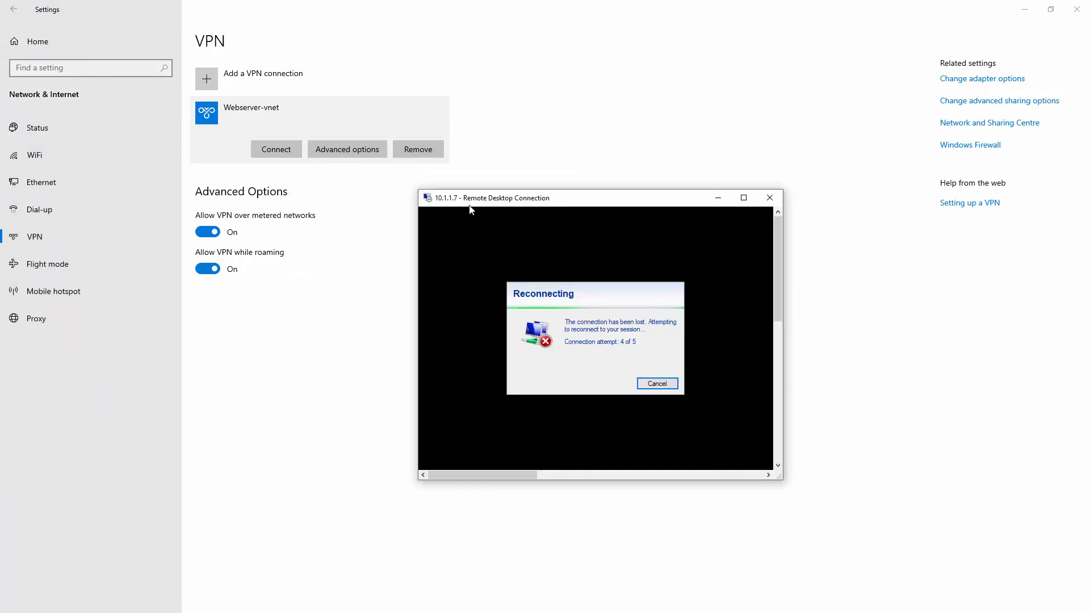